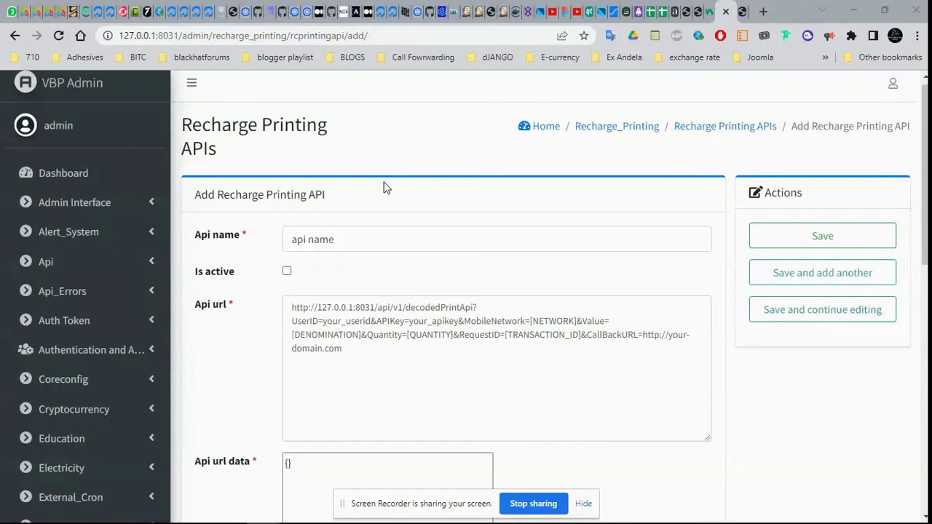
# Examine the default Api name and Api url, comparing the URL's host and port with the site address.
pyautogui.tripleClick(359, 239)
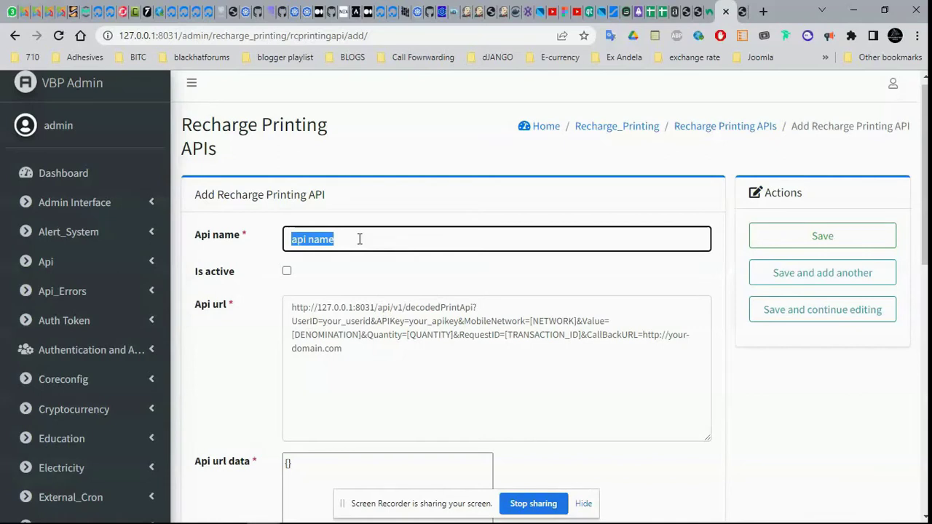
pyautogui.doubleClick(436, 309)
pyautogui.moveTo(406, 350); pyautogui.dragTo(286, 294)
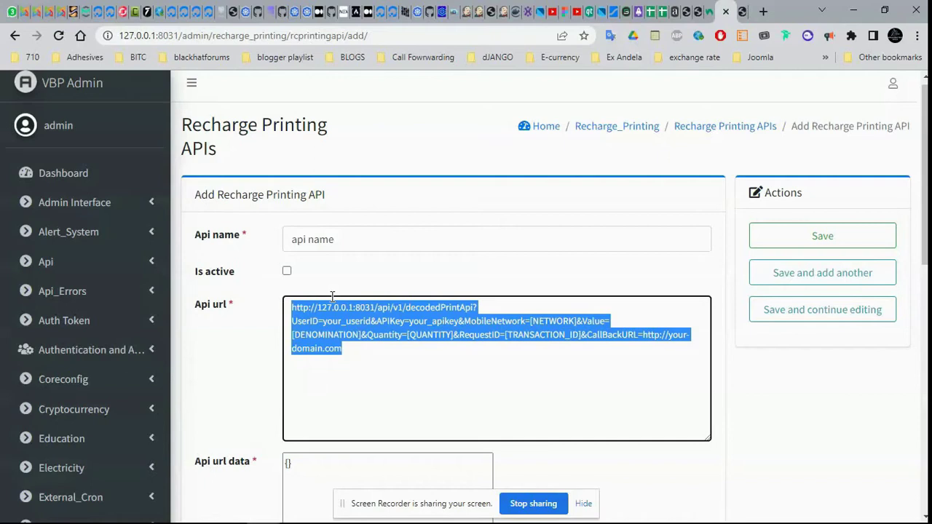
pyautogui.click(177, 36)
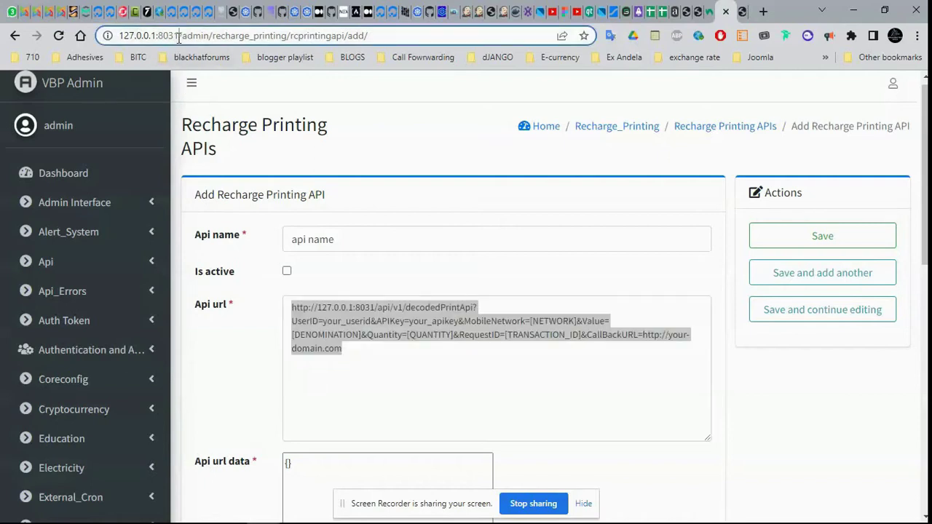
pyautogui.doubleClick(176, 36)
pyautogui.click(390, 313)
pyautogui.click(391, 313)
pyautogui.moveTo(376, 307); pyautogui.dragTo(252, 307)
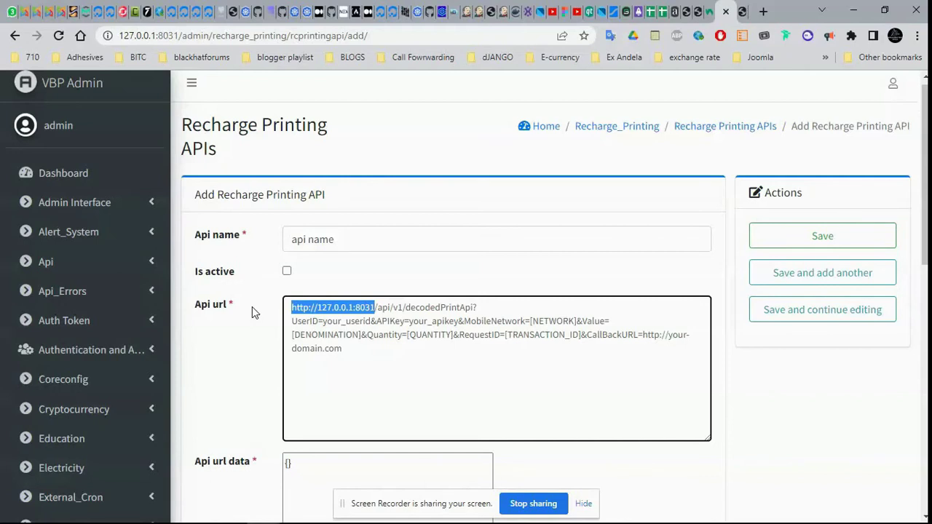
# Name the recharge printing API HOME and mark it as active.
pyautogui.tripleClick(314, 231)
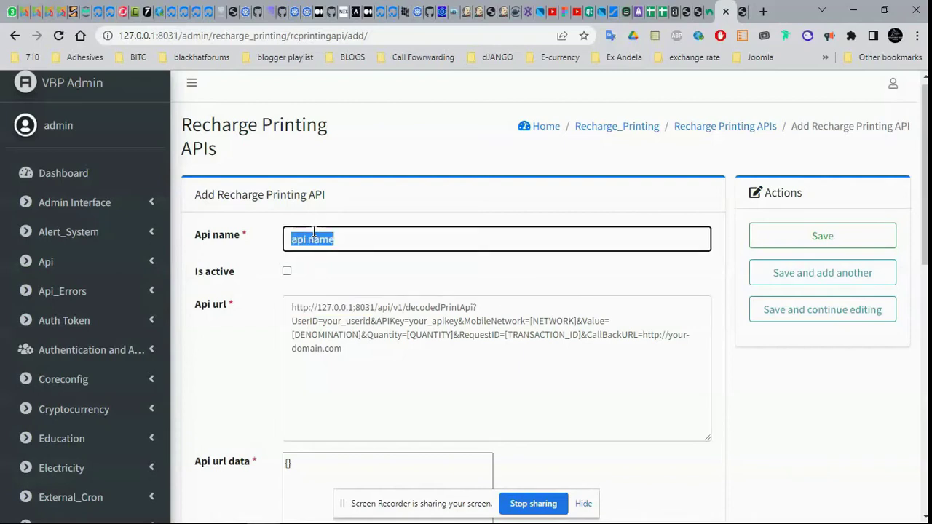
pyautogui.write('HOME')
pyautogui.click(287, 271)
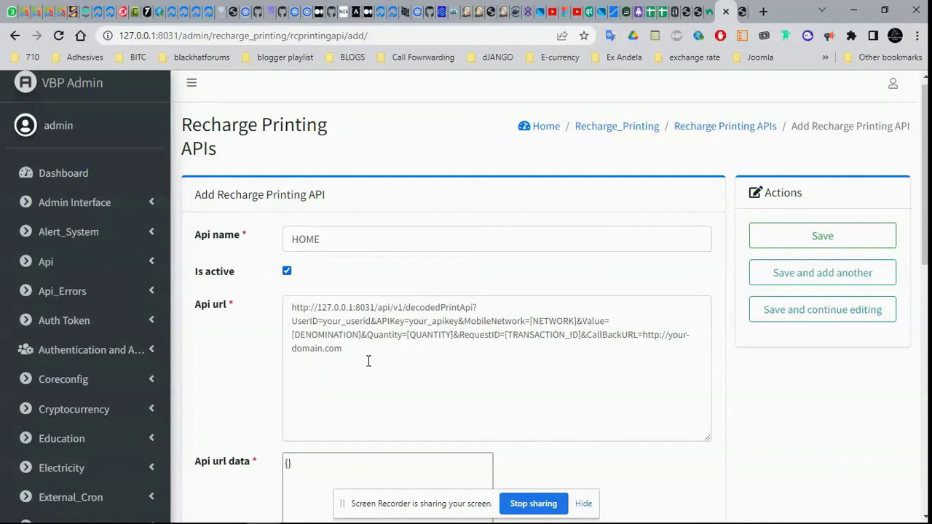
# Replace the Api url with the decodedPrintApi address copied from the Notepad note, including its API token, network, denomination, quantity and company parameters.
pyautogui.moveTo(342, 342); pyautogui.dragTo(249, 306)
pyautogui.click(349, 344)
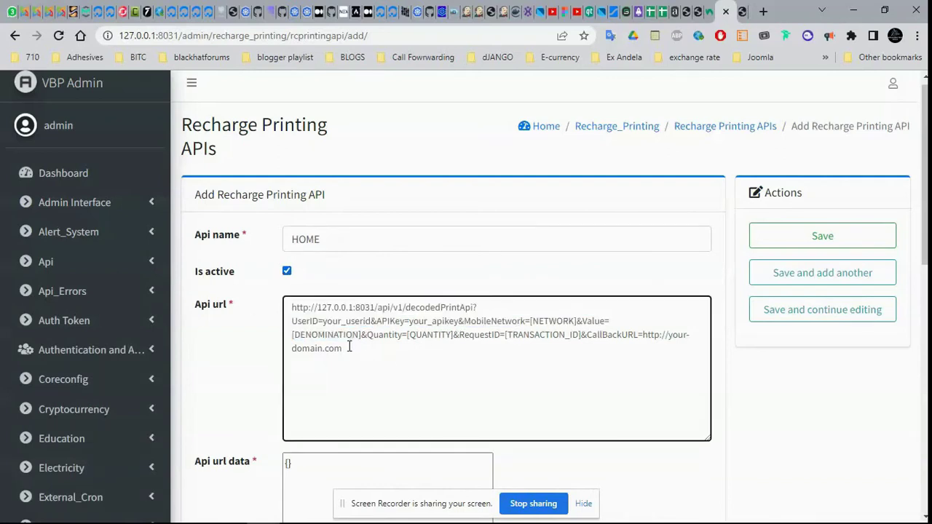
pyautogui.moveTo(349, 345); pyautogui.dragTo(278, 311)
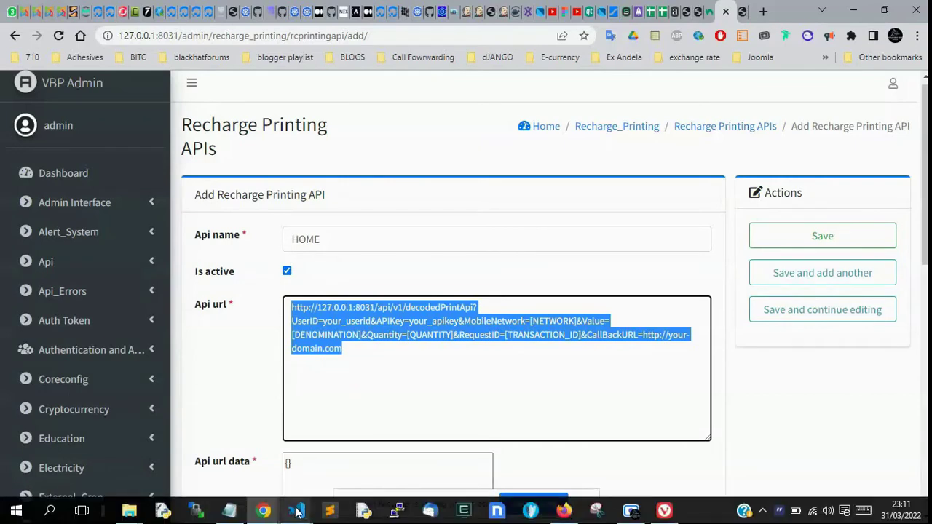
pyautogui.click(239, 518)
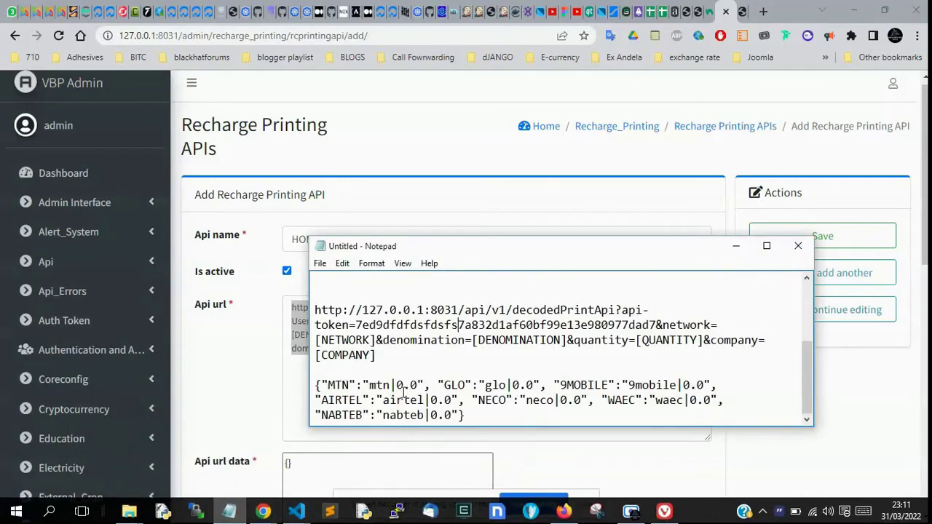
pyautogui.moveTo(391, 357); pyautogui.dragTo(313, 310)
pyautogui.hotkey('ctrl', 'c')
pyautogui.click(312, 346)
pyautogui.hotkey('ctrl', 'a')
pyautogui.hotkey('ctrl', 'v')
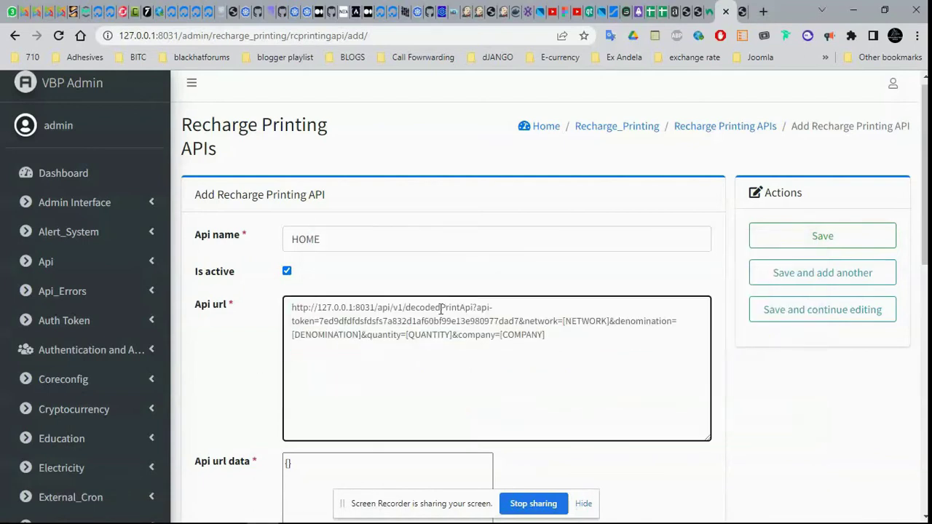
# Open the customer dashboard at 127.0.0.1:8031/customer/ in a new browser tab.
pyautogui.doubleClick(356, 322)
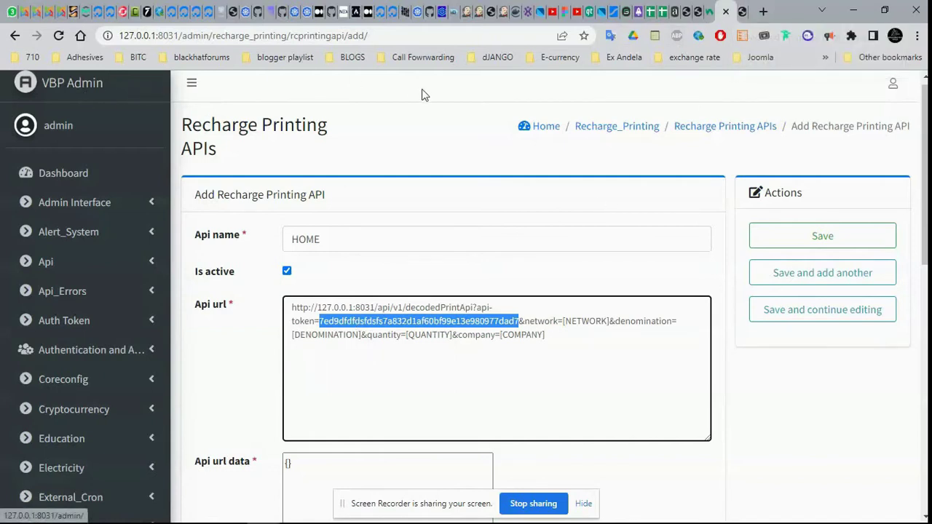
pyautogui.scroll(1, 568, 128)
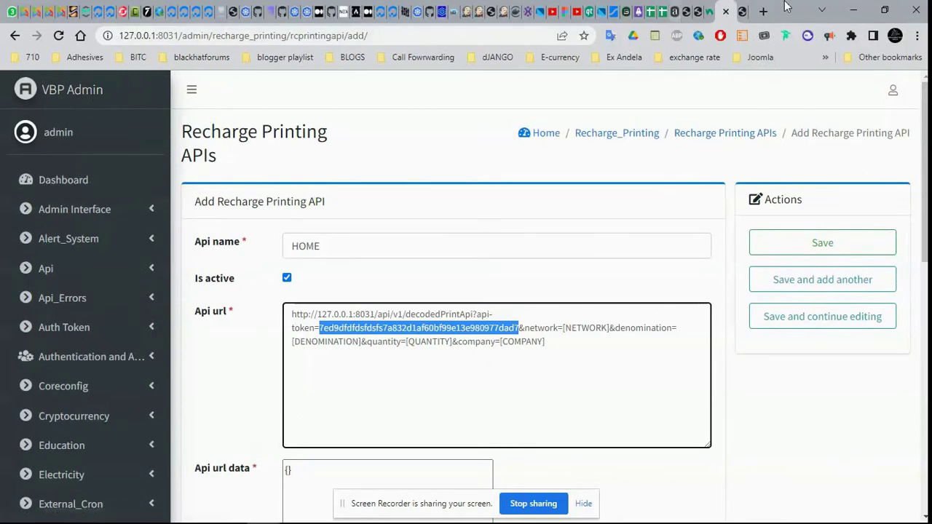
pyautogui.click(763, 11)
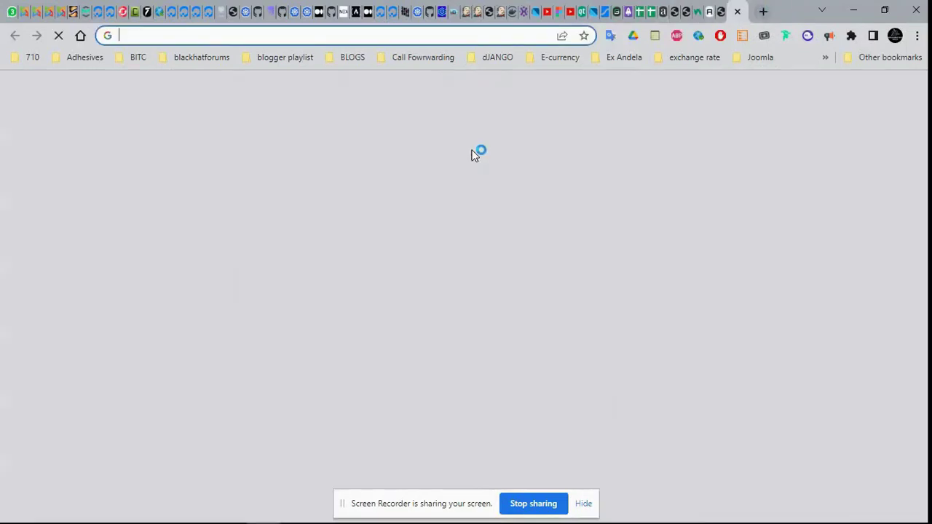
pyautogui.write('127.0')
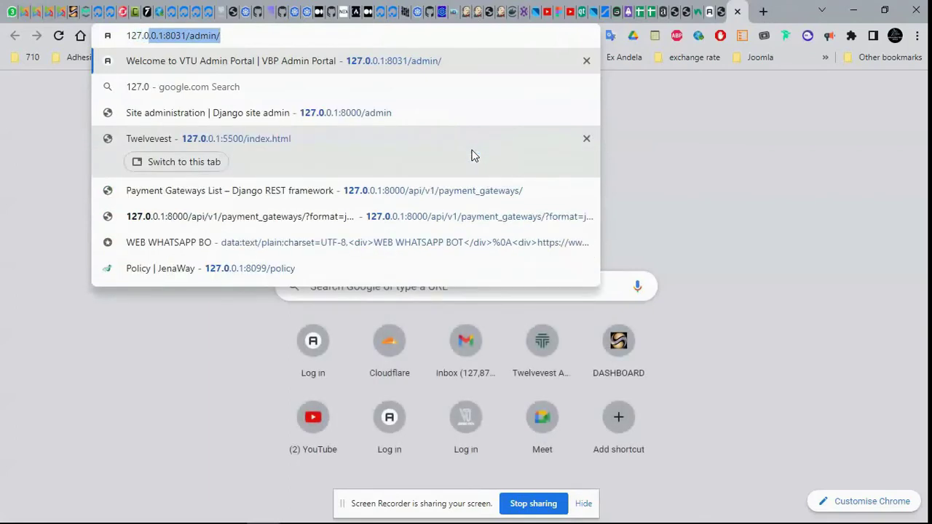
pyautogui.press('End')
pyautogui.press('BackSpace')
pyautogui.press('BackSpace')
pyautogui.press('BackSpace')
pyautogui.press('BackSpace')
pyautogui.press('BackSpace')
pyautogui.press('BackSpace')
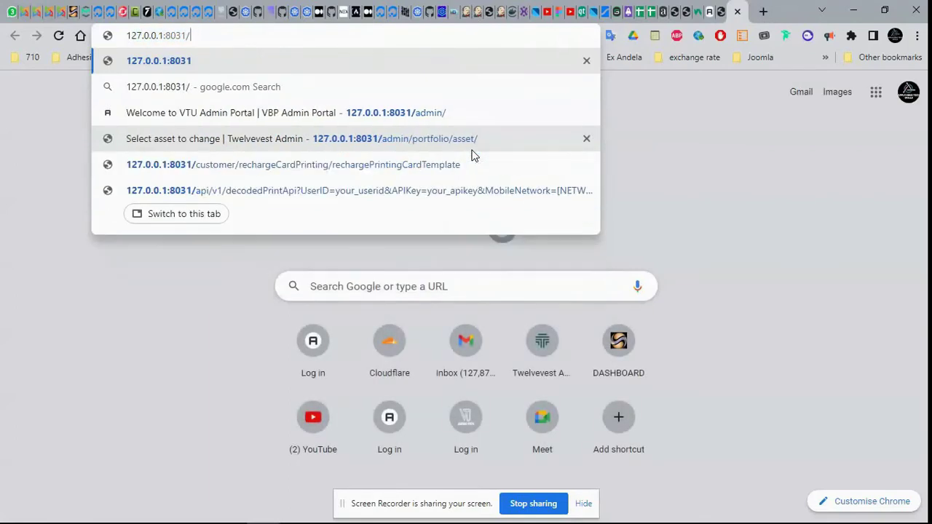
pyautogui.write('CUS')
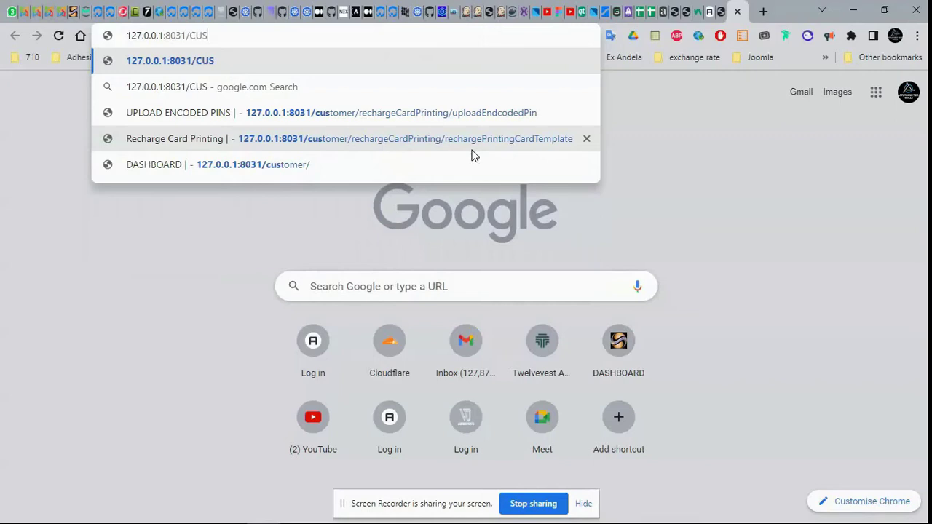
pyautogui.press('Down')
pyautogui.press('Down')
pyautogui.press('Down')
pyautogui.press('Down')
pyautogui.press('Return')
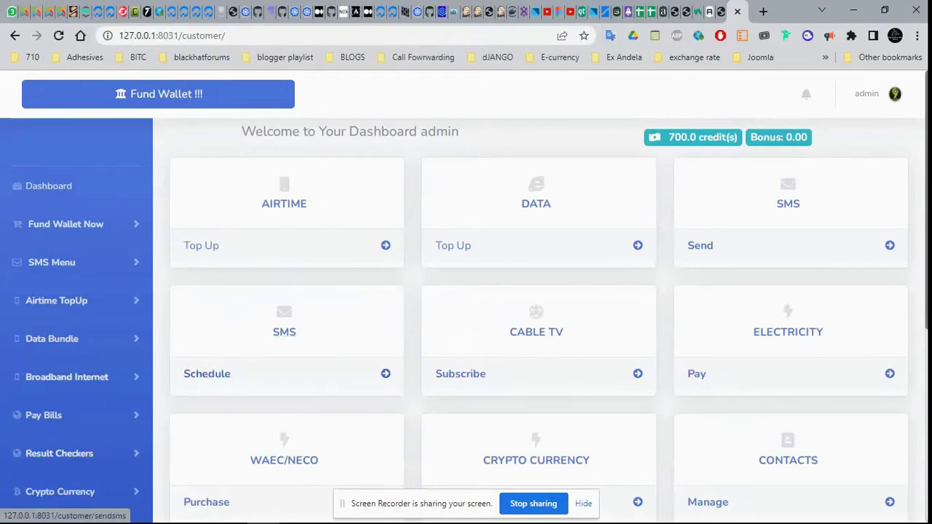
# Go to the developer API's token generation page and check the content of its token field.
pyautogui.scroll(-2, 401, 328)
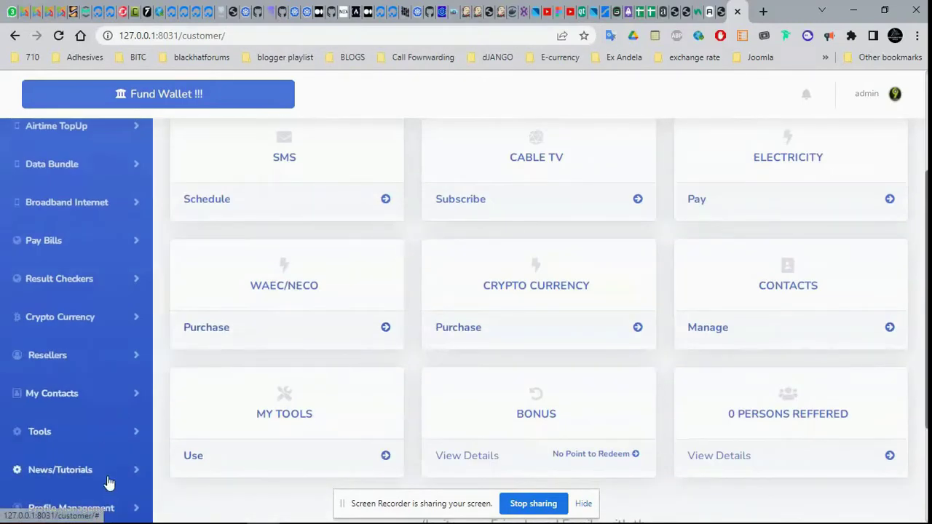
pyautogui.scroll(-2, 327, 364)
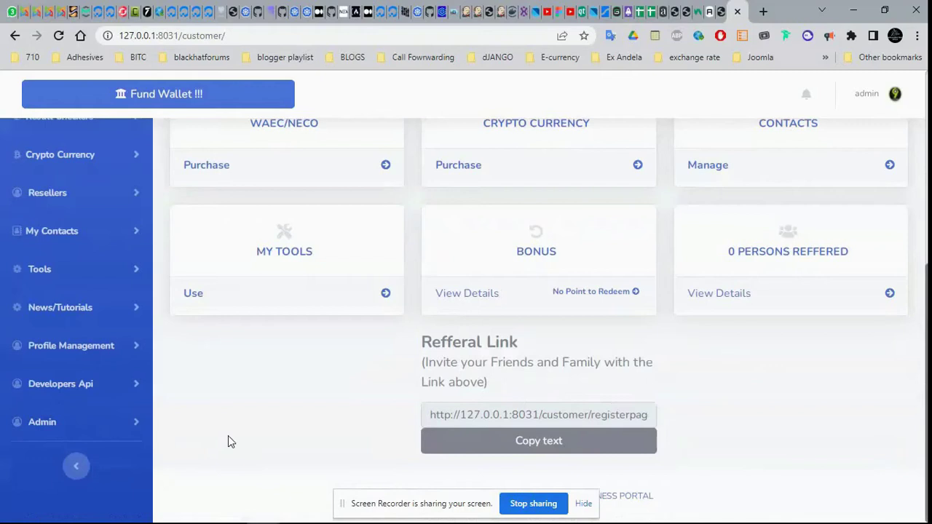
pyautogui.click(62, 386)
pyautogui.click(69, 438)
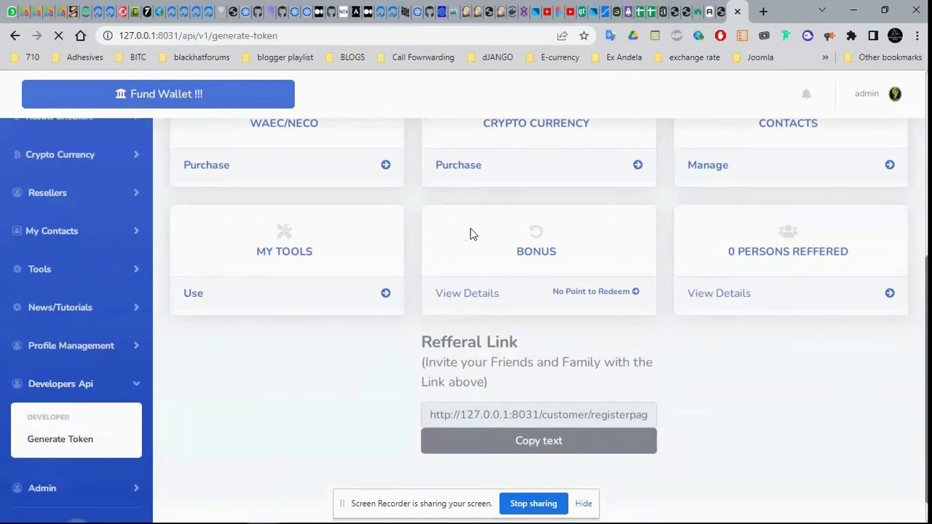
pyautogui.tripleClick(365, 189)
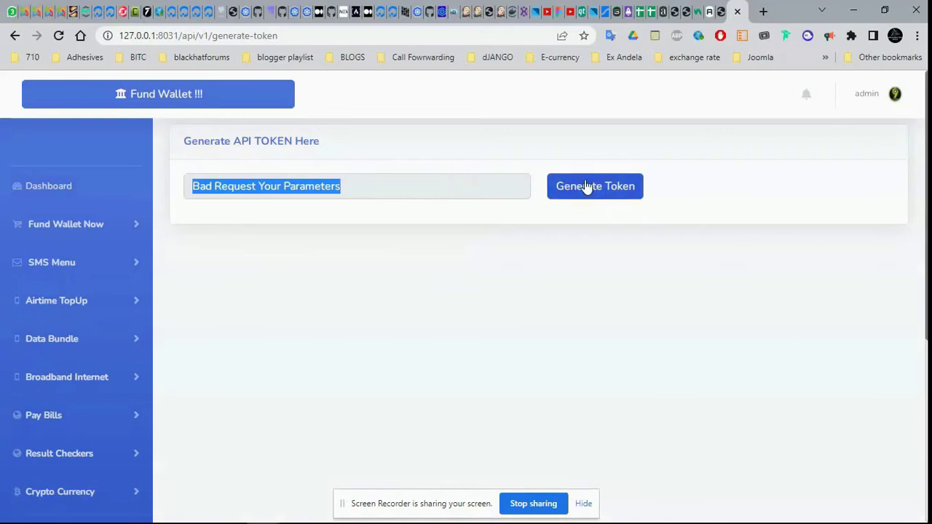
# Open the admin's Site Dashboard Configurations in a separate tab, then add and save a configuration with the default values.
pyautogui.click(711, 10)
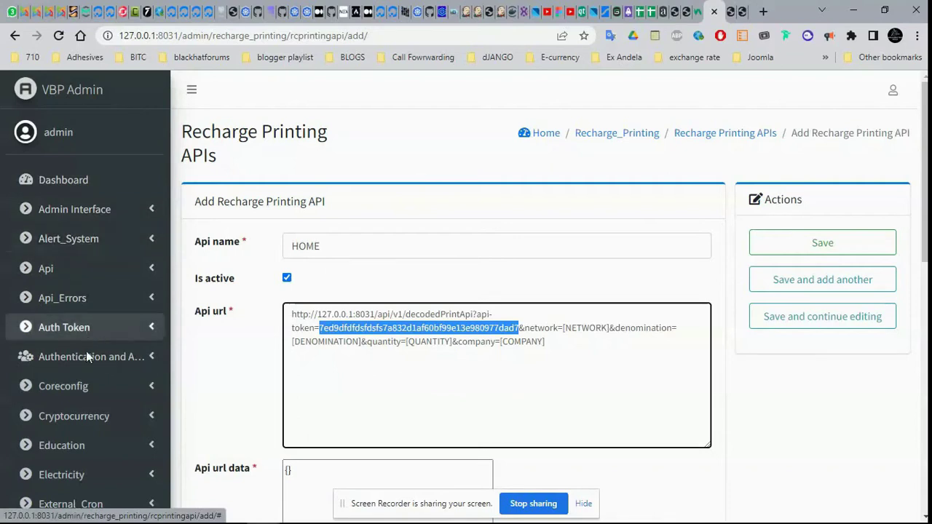
pyautogui.click(86, 387)
pyautogui.rightClick(86, 413)
pyautogui.click(127, 264)
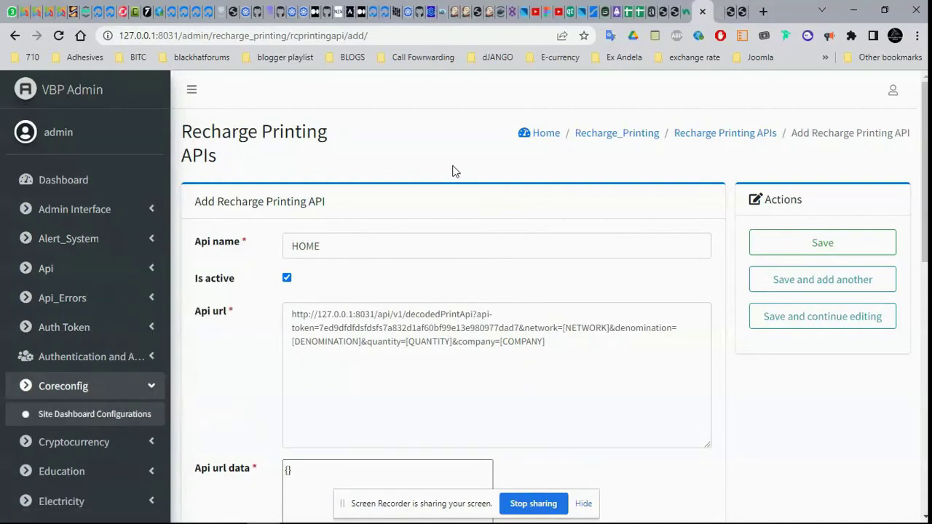
pyautogui.click(717, 8)
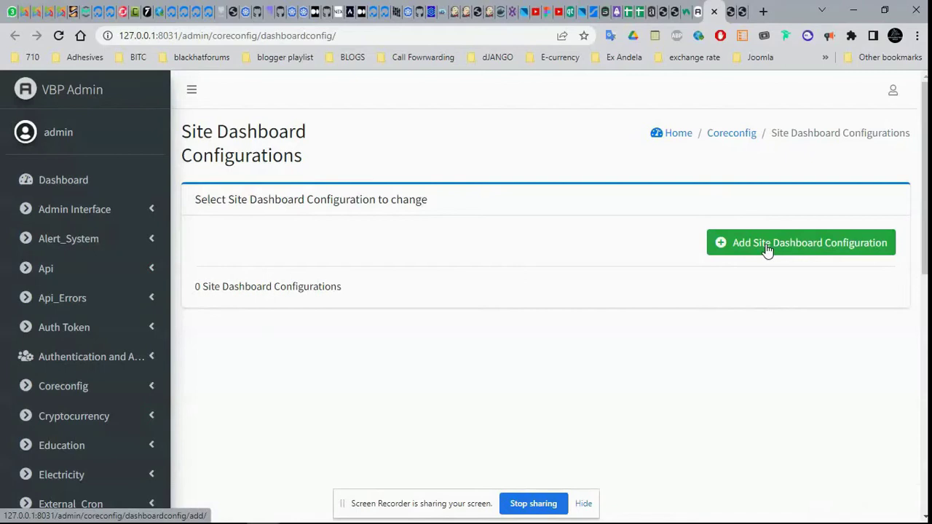
pyautogui.click(766, 249)
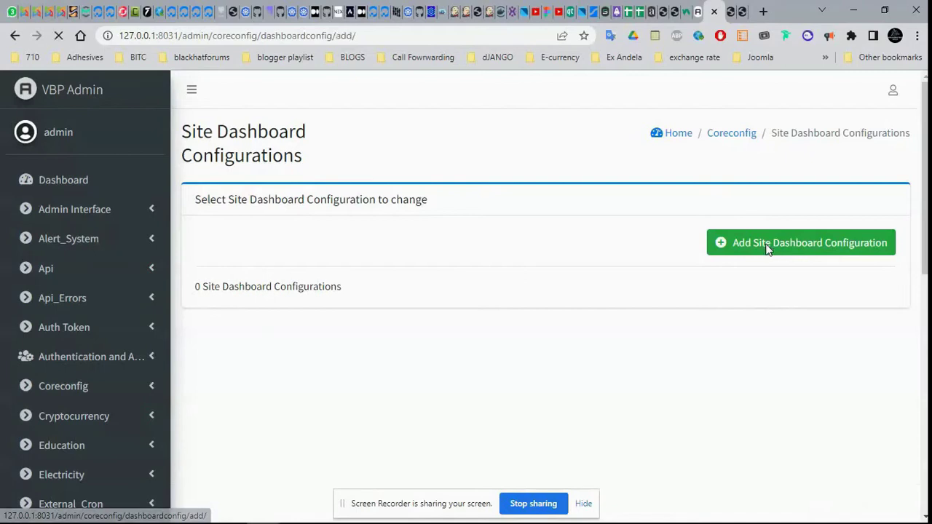
pyautogui.scroll(-2, 549, 229)
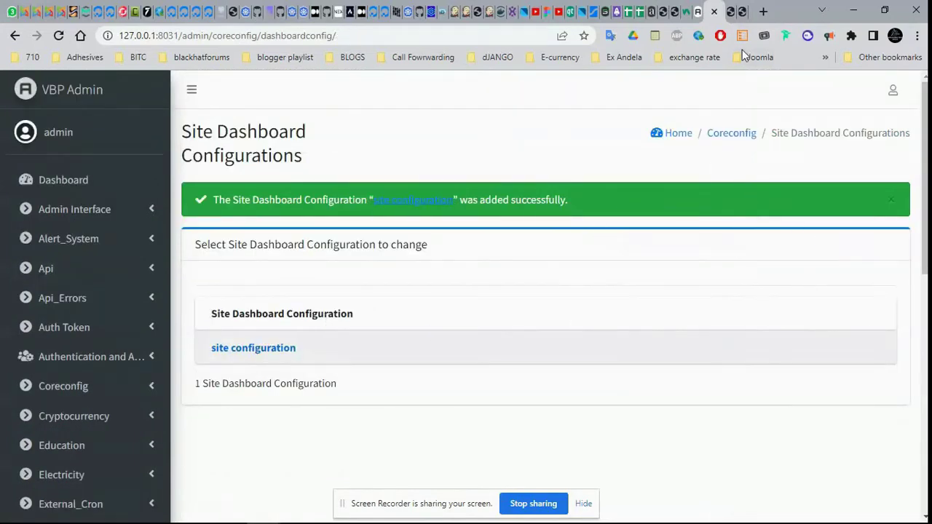
# Return to the customer token page, generate an API token, copy it and dismiss the confirmation.
pyautogui.click(731, 11)
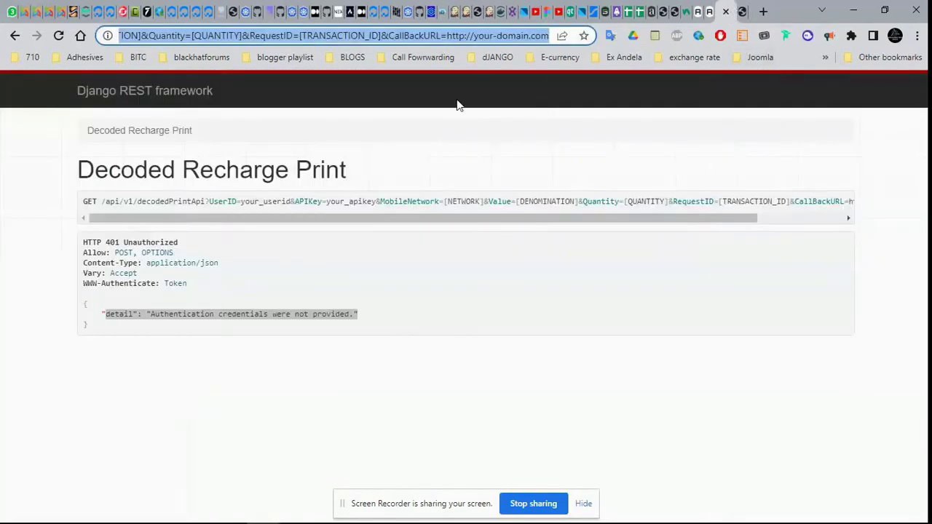
pyautogui.click(741, 11)
pyautogui.click(196, 93)
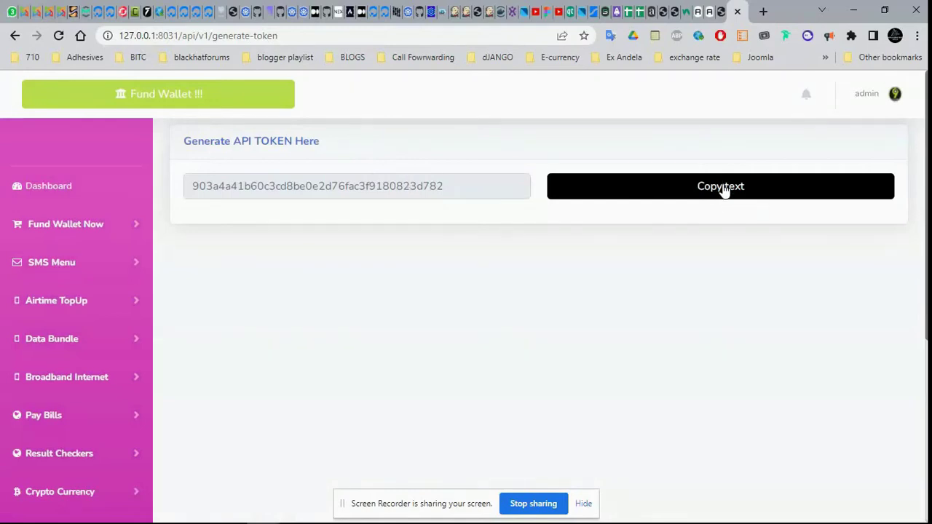
pyautogui.click(689, 193)
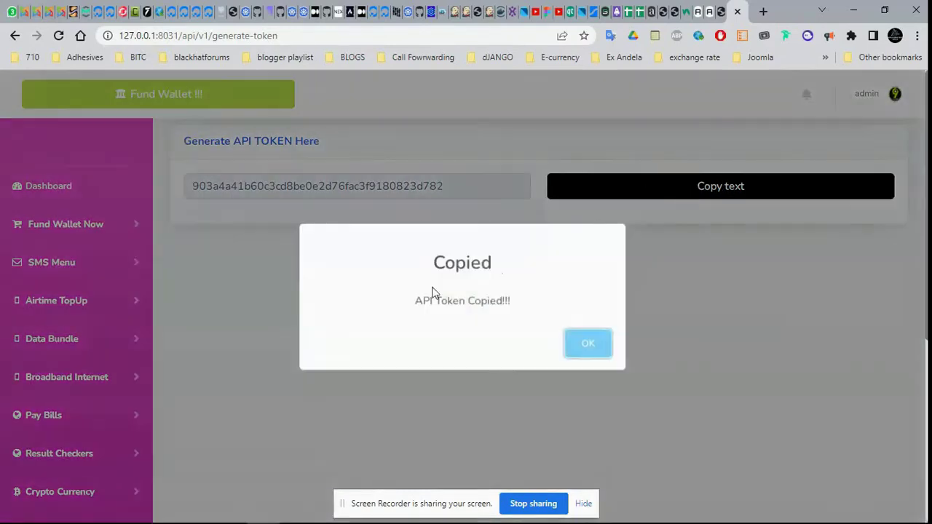
pyautogui.click(591, 353)
# Replace the placeholder token in the HOME API's Api url with the copied API token.
pyautogui.click(699, 13)
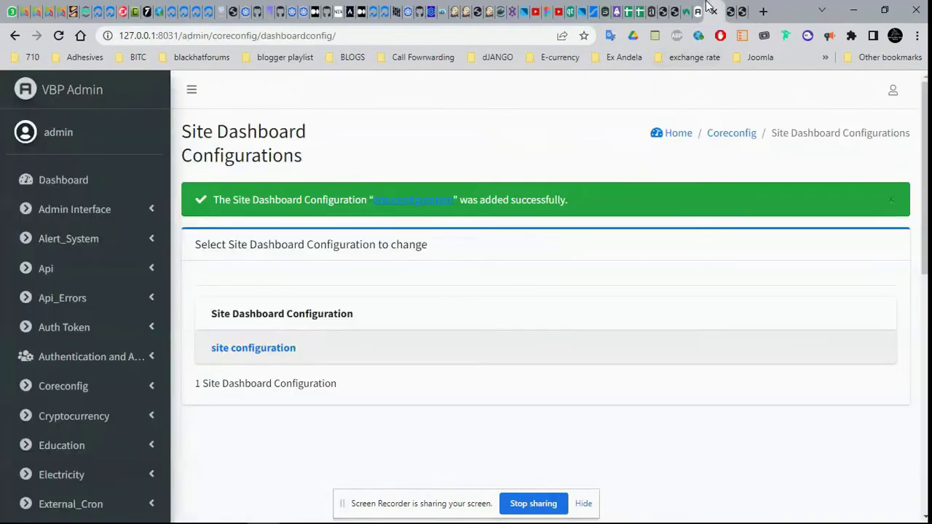
pyautogui.click(719, 11)
pyautogui.click(447, 326)
pyautogui.doubleClick(447, 326)
pyautogui.hotkey('ctrl', 'v')
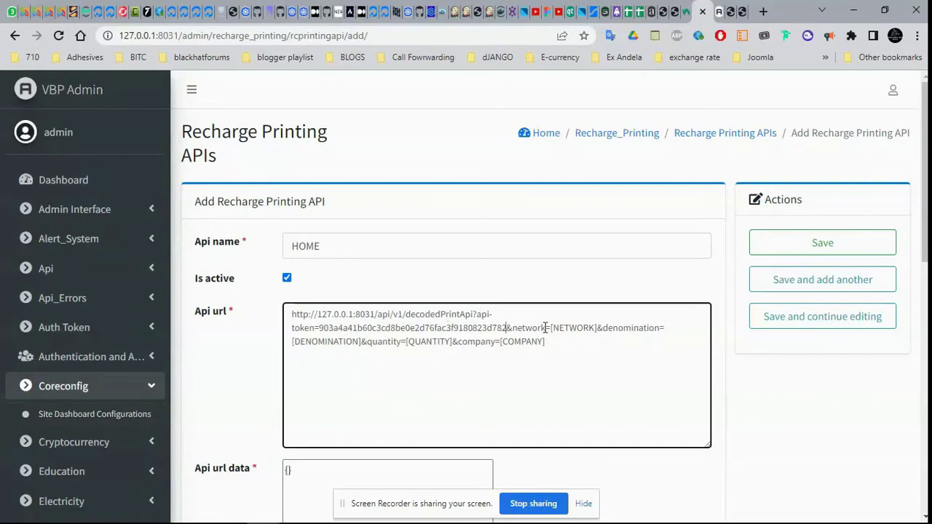
pyautogui.moveTo(592, 343); pyautogui.dragTo(259, 318)
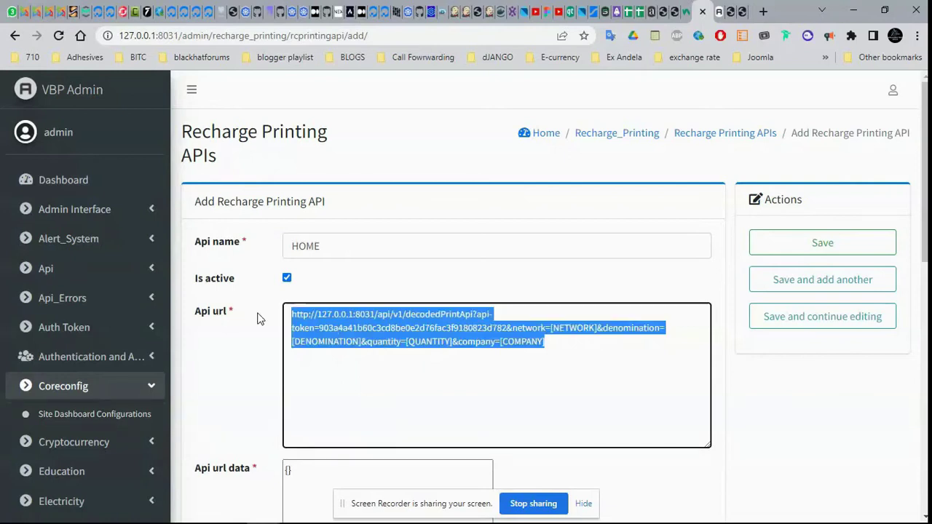
# Examine the Api url data field and the Network code entries, starting with MTN.
pyautogui.scroll(-3, 547, 351)
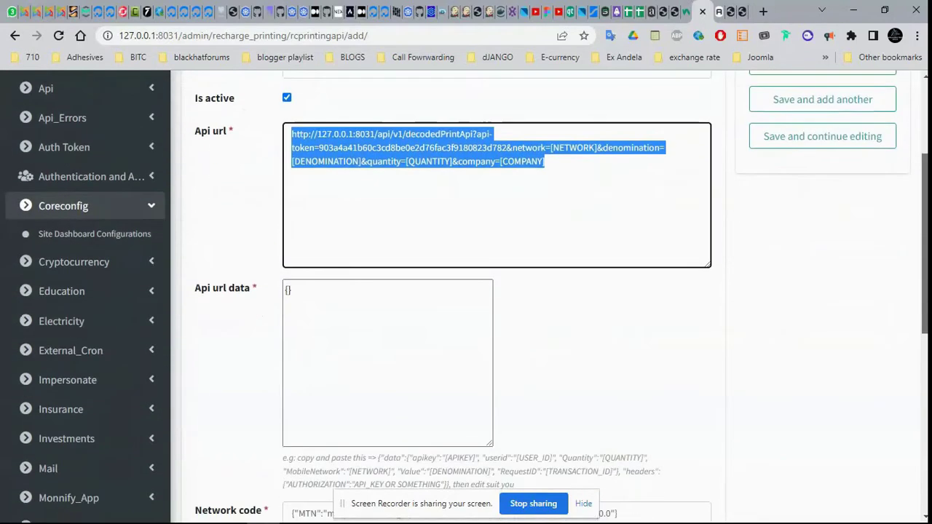
pyautogui.click(385, 308)
pyautogui.hotkey('ctrl', 'a')
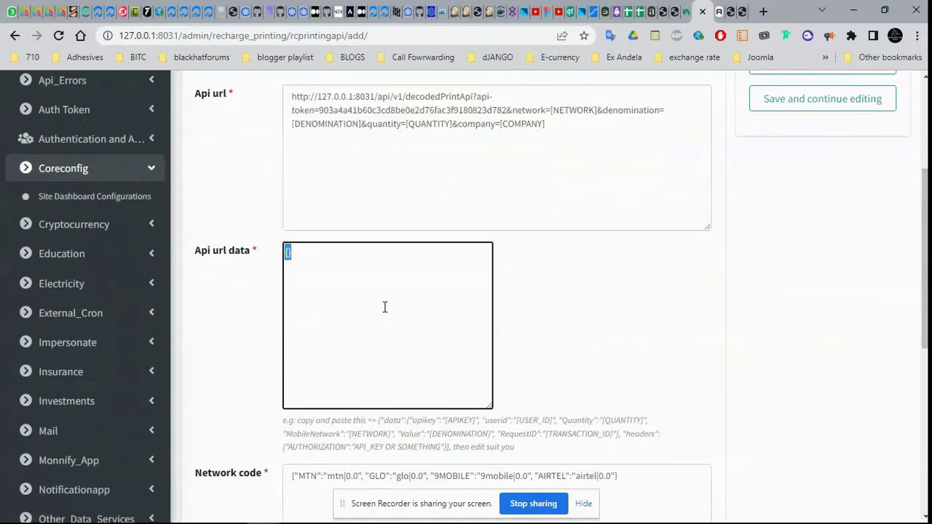
pyautogui.scroll(-3, 691, 284)
pyautogui.click(580, 259)
pyautogui.moveTo(630, 254); pyautogui.dragTo(276, 237)
pyautogui.doubleClick(305, 244)
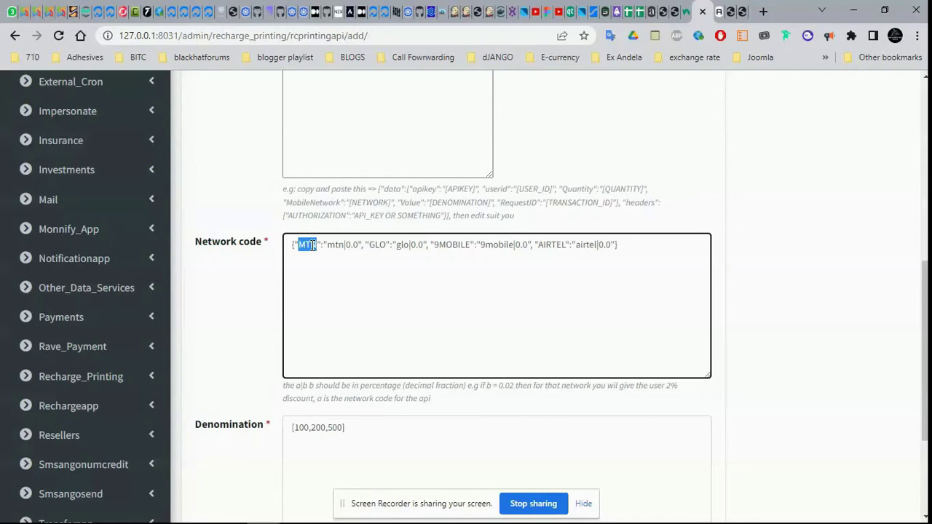
pyautogui.click(615, 244)
pyautogui.write('}, ""')
pyautogui.write('W')
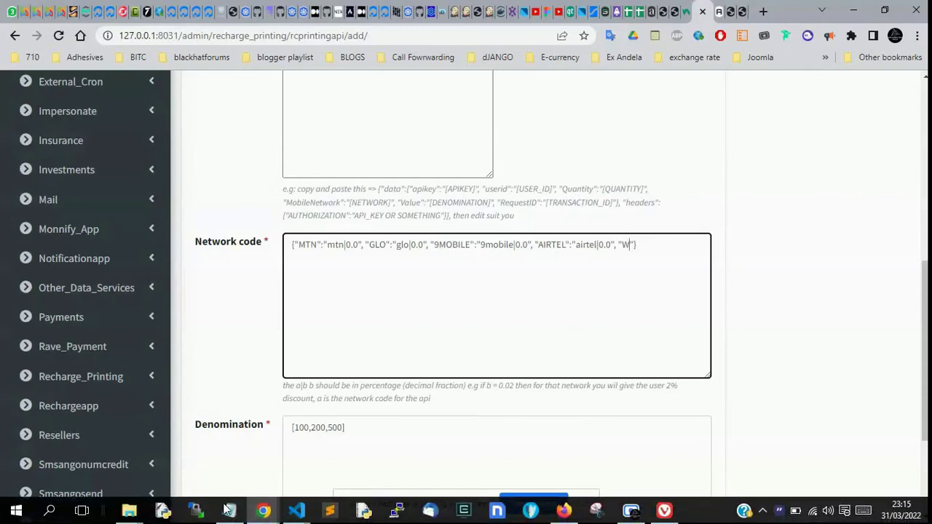
# Replace the Network code with the list copied from Notepad, covering MTN, GLO, 9MOBILE, AIRTEL, NECO, WAEC and NABTEB, each at 0.0.
pyautogui.click(229, 509)
pyautogui.moveTo(466, 415); pyautogui.dragTo(291, 380)
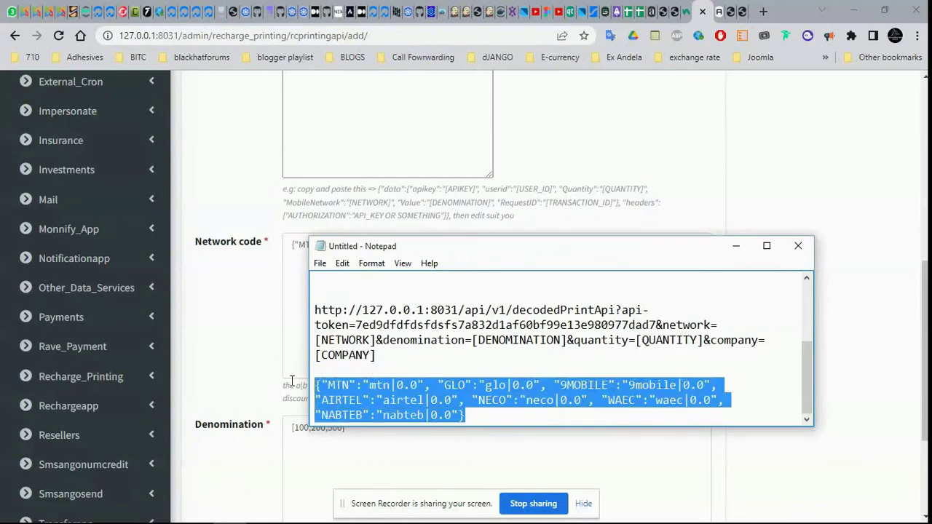
pyautogui.click(301, 289)
pyautogui.hotkey('ctrl', 'a')
pyautogui.hotkey('ctrl', 'v')
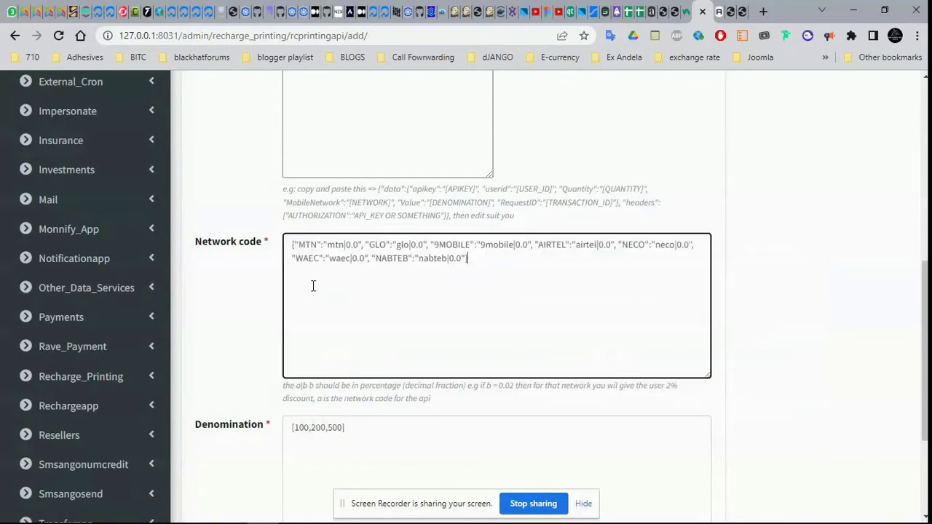
pyautogui.doubleClick(432, 256)
pyautogui.doubleClick(397, 257)
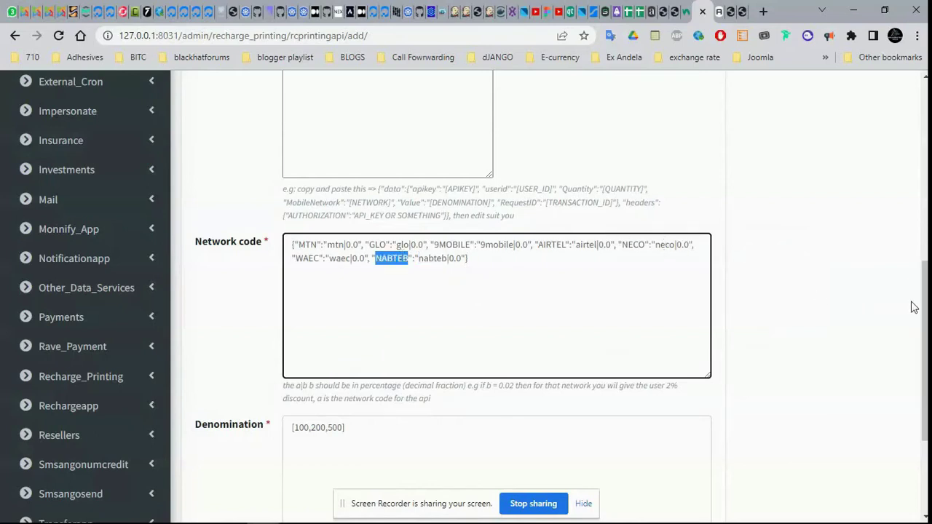
# Add 2000 and 1700 to the allowed Denomination list after 500.
pyautogui.scroll(-1, 910, 308)
pyautogui.scroll(-1, 474, 297)
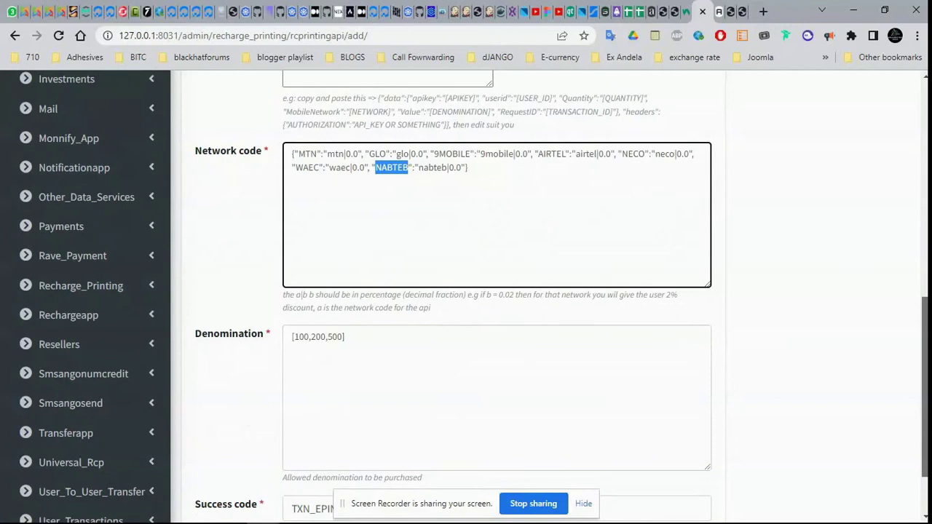
pyautogui.scroll(-1, 910, 364)
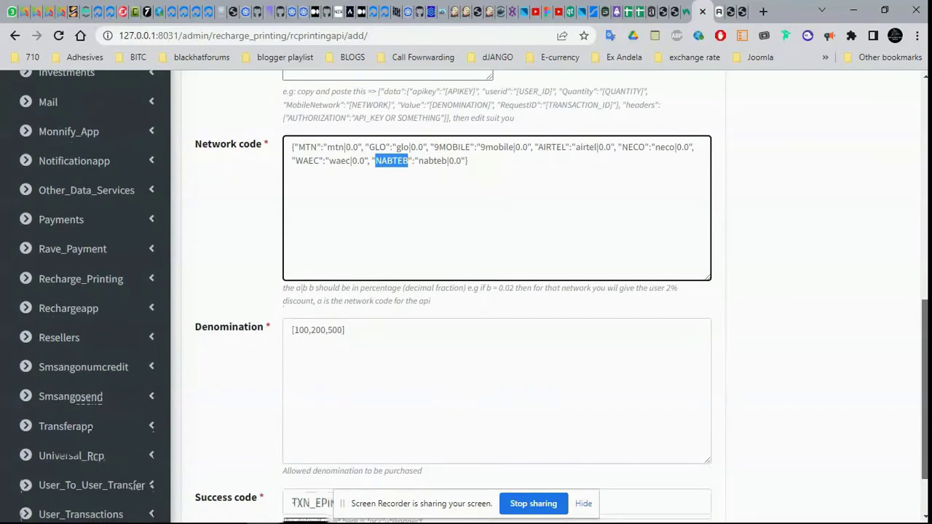
pyautogui.click(347, 331)
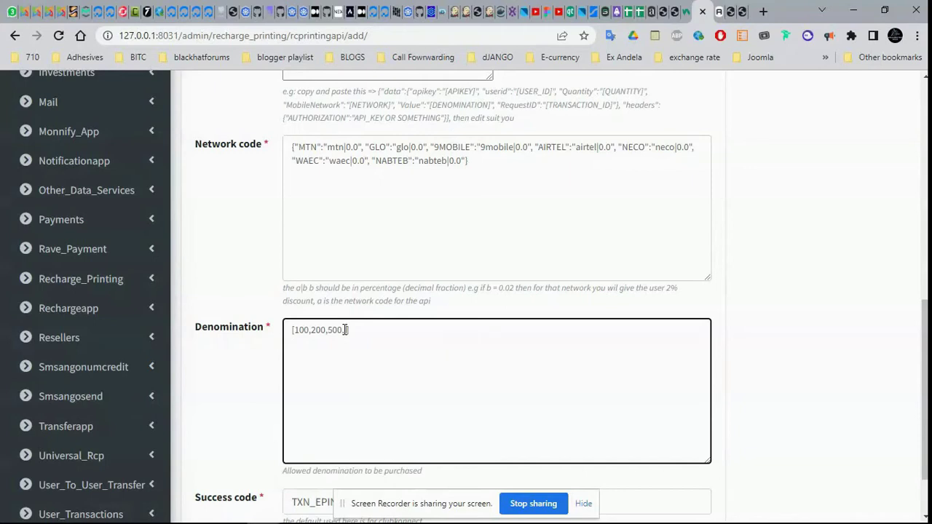
pyautogui.write(',10')
pyautogui.press('BackSpace')
pyautogui.press('BackSpace')
pyautogui.write('2000, 1700')
# Set the Success code to "Transaction Successful".
pyautogui.scroll(-2, 924, 350)
pyautogui.click(360, 422)
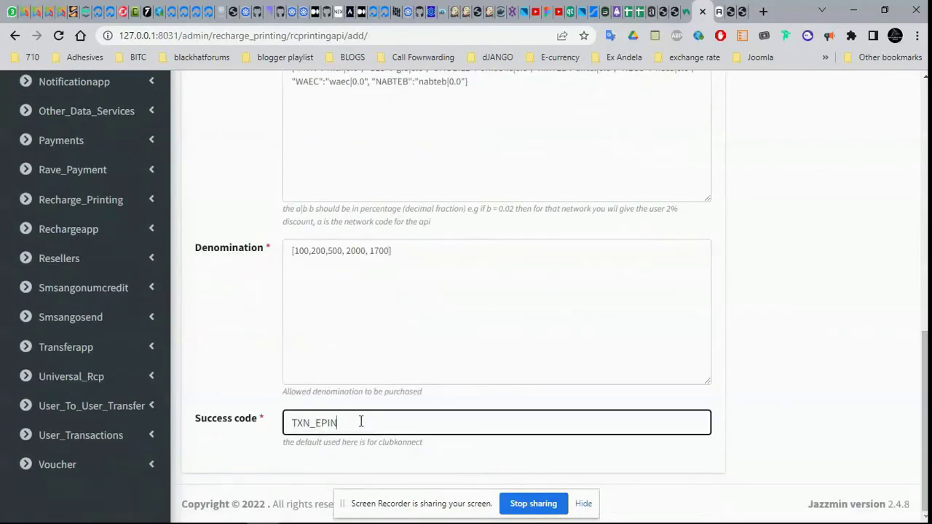
pyautogui.doubleClick(360, 421)
pyautogui.write('T')
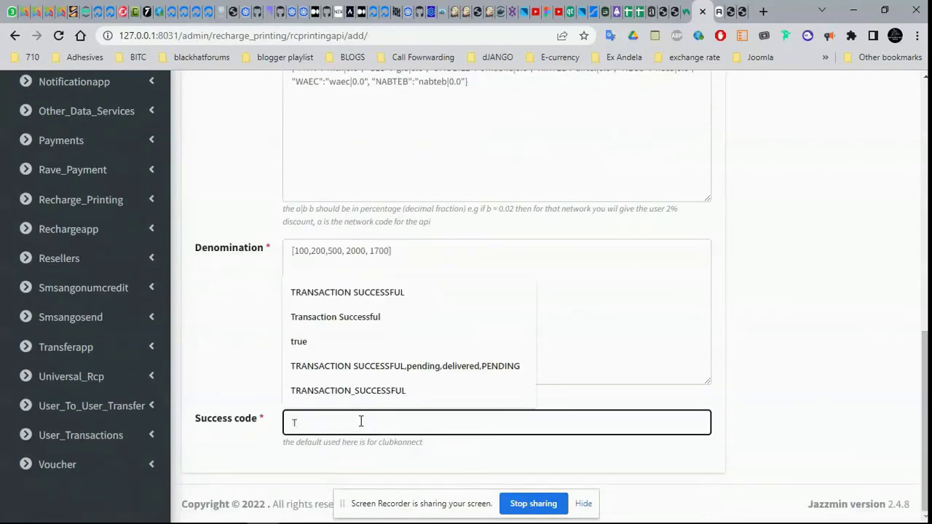
pyautogui.write('ransaction Successful')
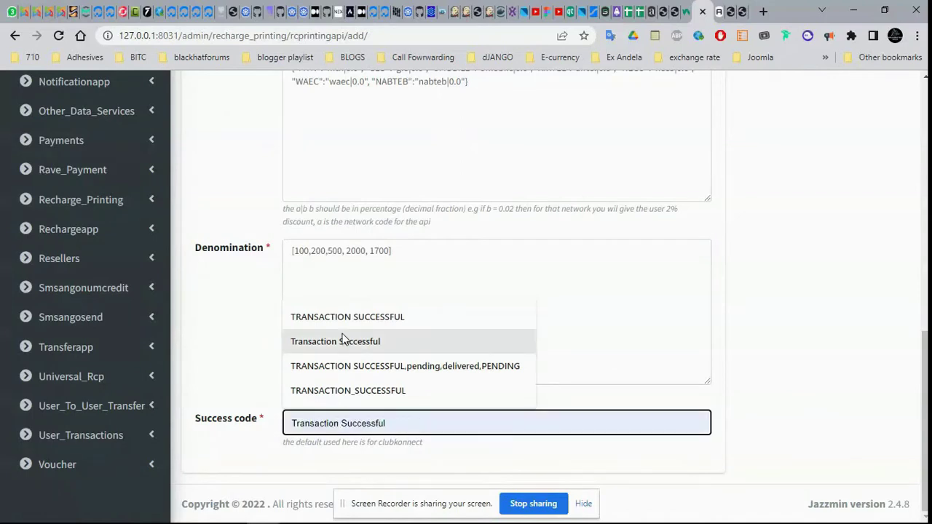
pyautogui.click(342, 337)
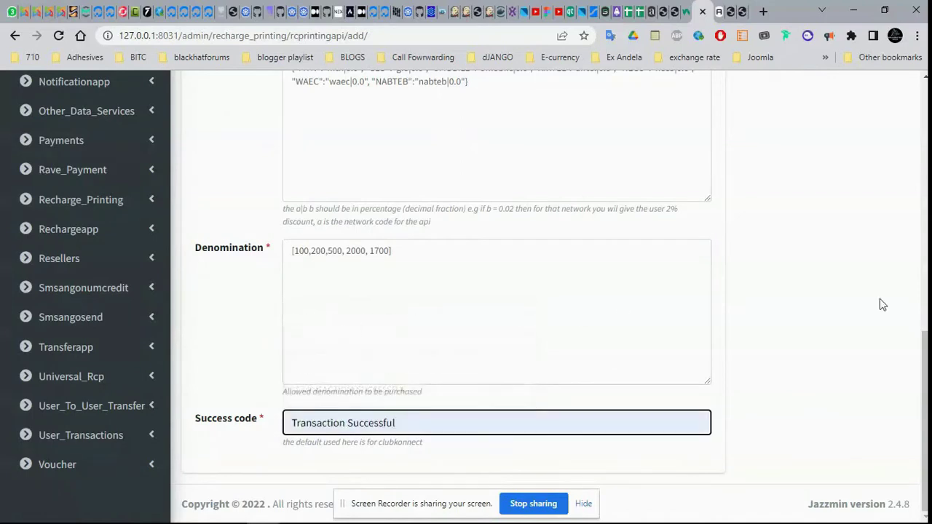
# Review the HOME API's entries from the Api url to the Success code and try to save the record.
pyautogui.moveTo(924, 422); pyautogui.dragTo(923, 230)
pyautogui.moveTo(594, 197); pyautogui.dragTo(258, 165)
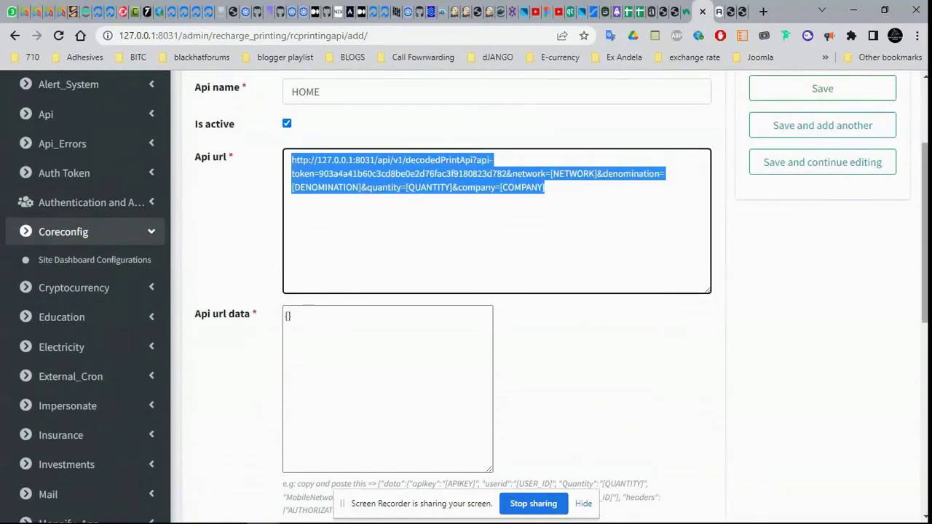
pyautogui.scroll(1, 925, 233)
pyautogui.scroll(-6, 924, 233)
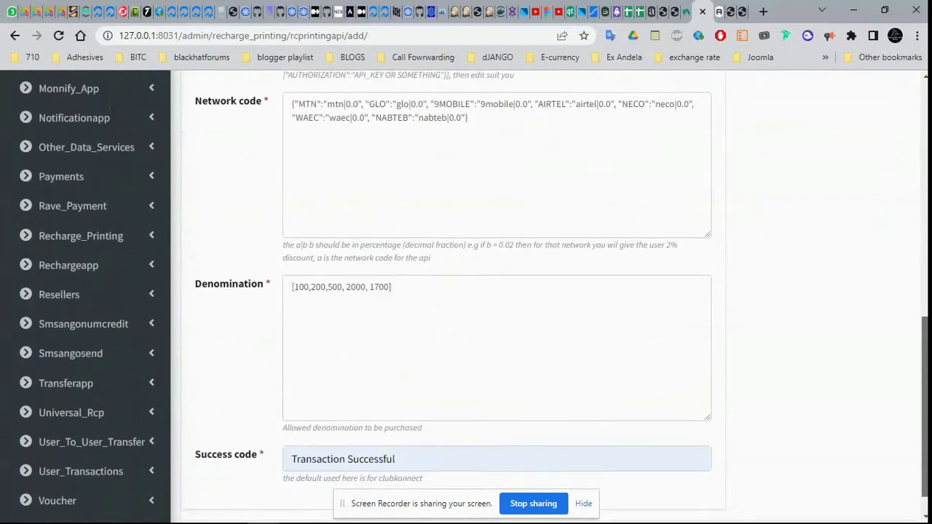
pyautogui.scroll(7, 925, 233)
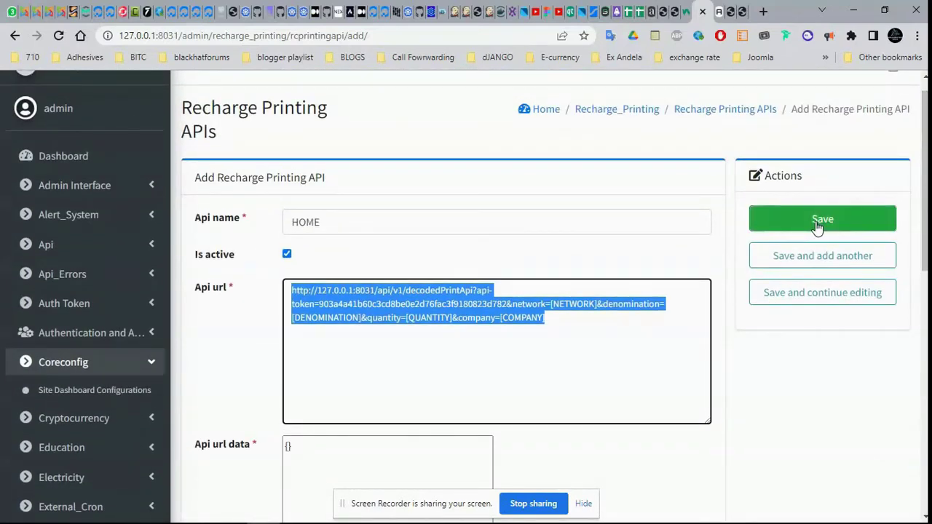
pyautogui.click(818, 228)
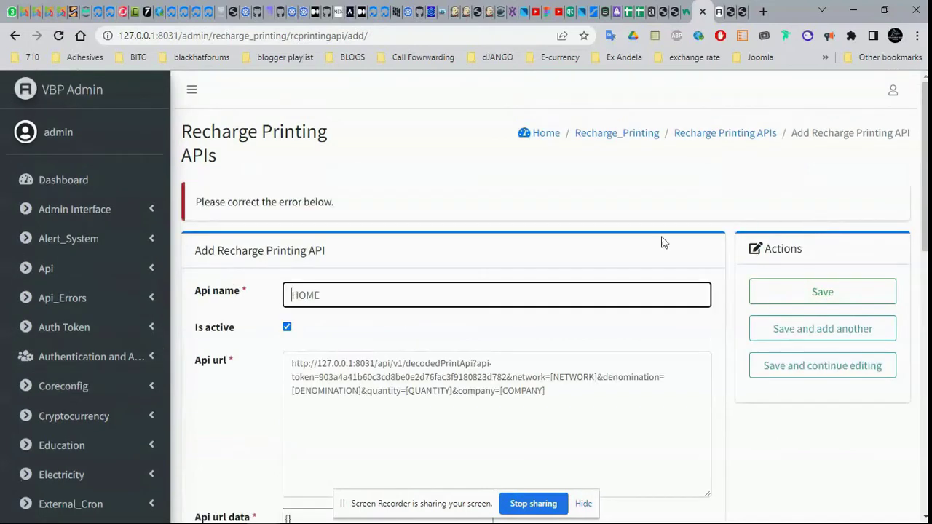
# Replace the Api url data with the example JSON copied from the field's help text, including its data and headers parts.
pyautogui.scroll(-6, 907, 189)
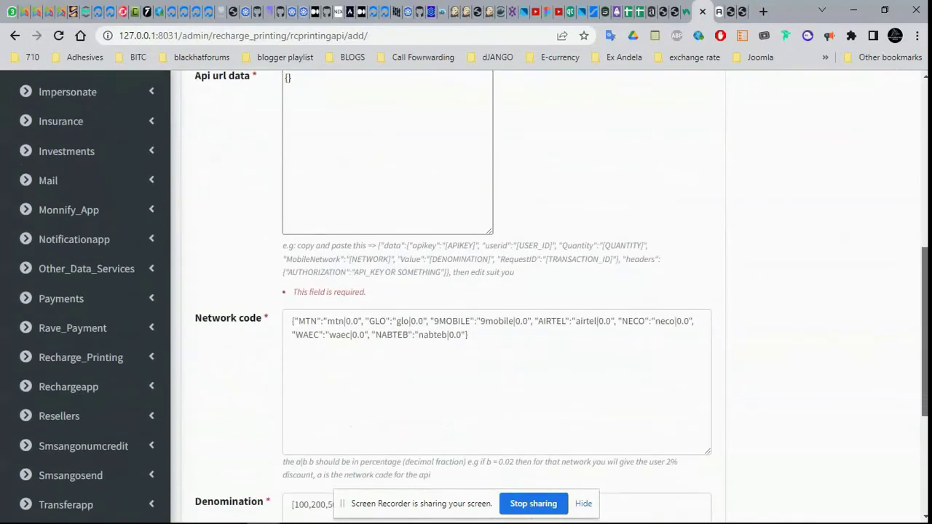
pyautogui.scroll(1, 817, 316)
pyautogui.click(391, 285)
pyautogui.moveTo(378, 337); pyautogui.dragTo(449, 364)
pyautogui.hotkey('ctrl', 'c')
pyautogui.click(395, 243)
pyautogui.hotkey('ctrl', 'a')
pyautogui.hotkey('ctrl', 'v')
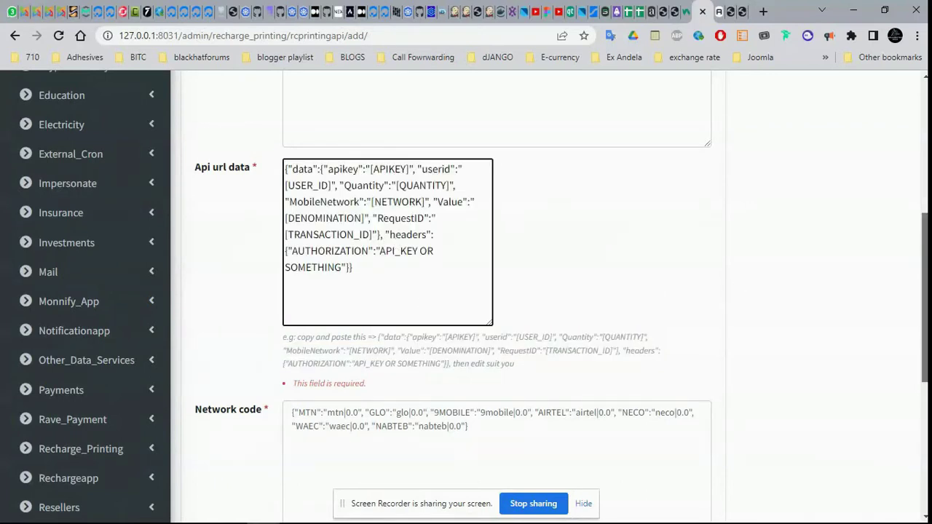
# Check the remaining fields of the HOME API and save it.
pyautogui.scroll(-5, 466, 291)
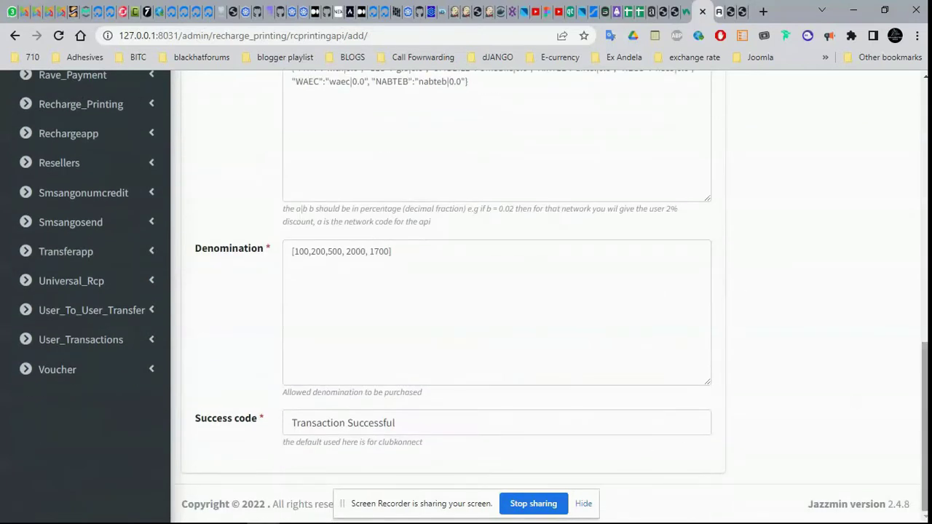
pyautogui.scroll(15, 466, 291)
pyautogui.click(822, 280)
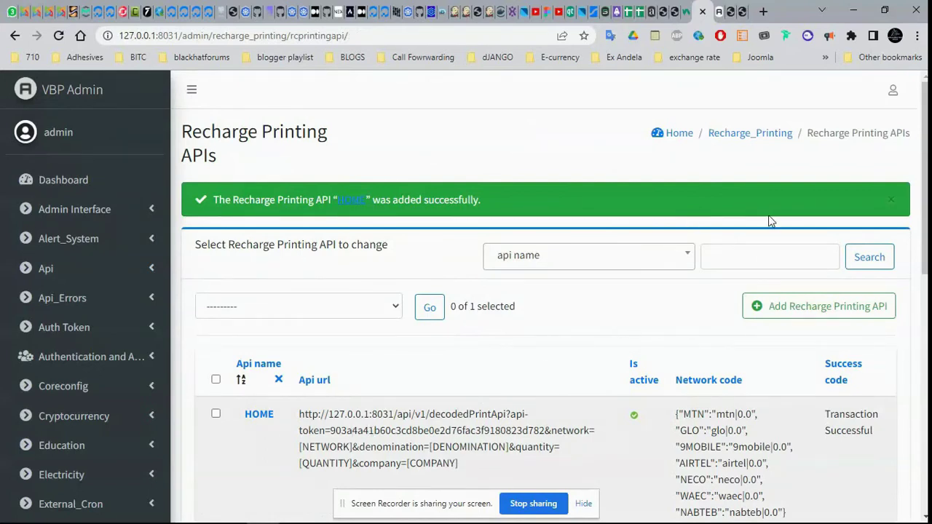
# Go to the Recharge_Printing section, reload it, and open the form for adding a new pin type.
pyautogui.click(748, 134)
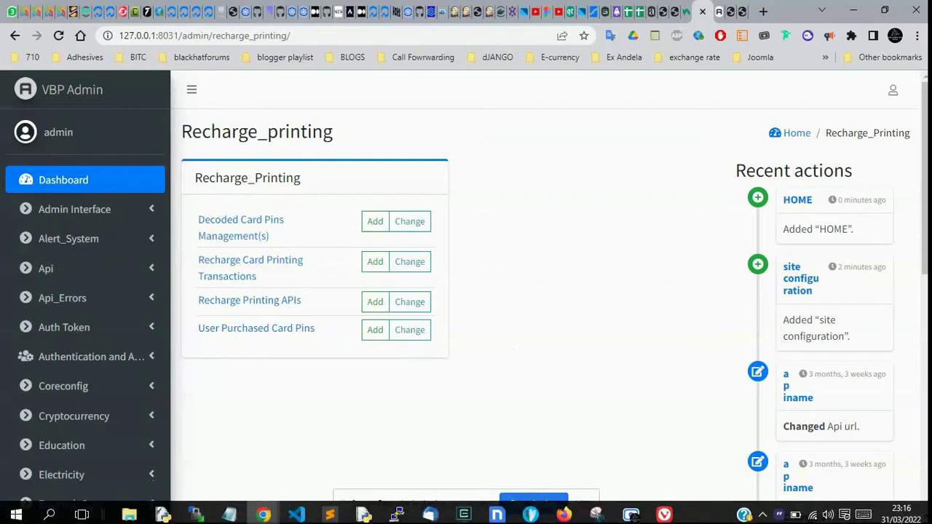
pyautogui.moveTo(639, 517)
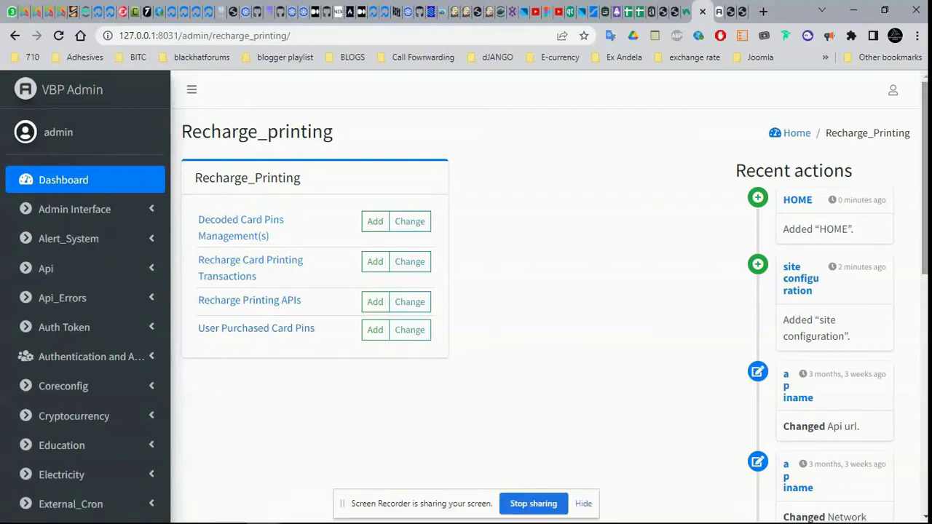
pyautogui.click(58, 35)
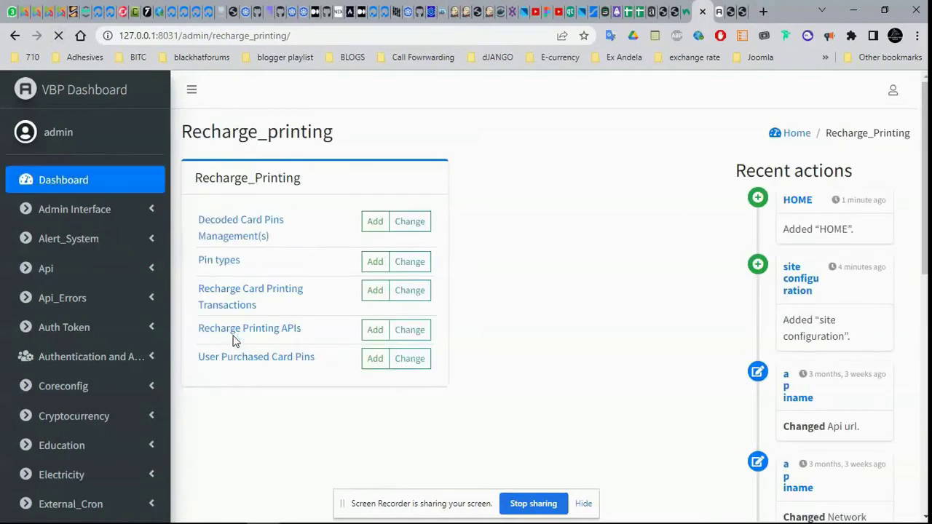
pyautogui.click(219, 261)
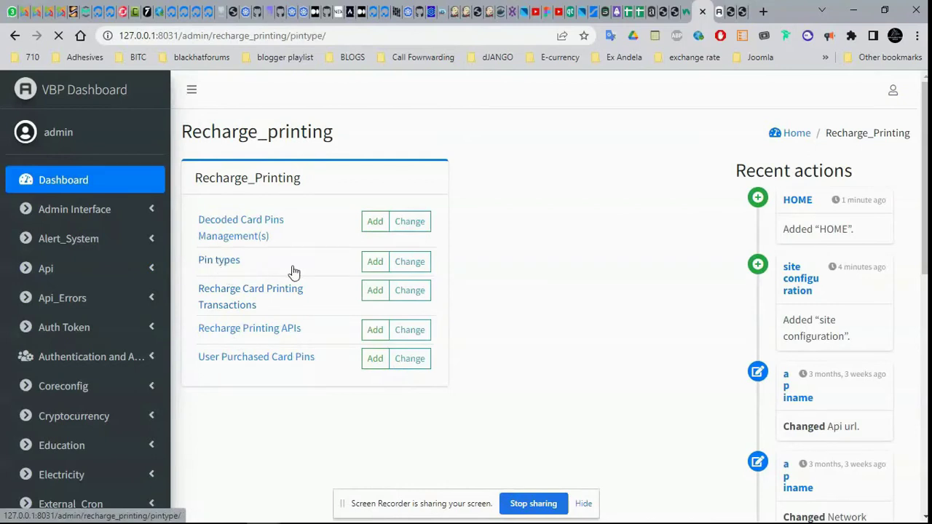
pyautogui.hotkey('alt', 'Left')
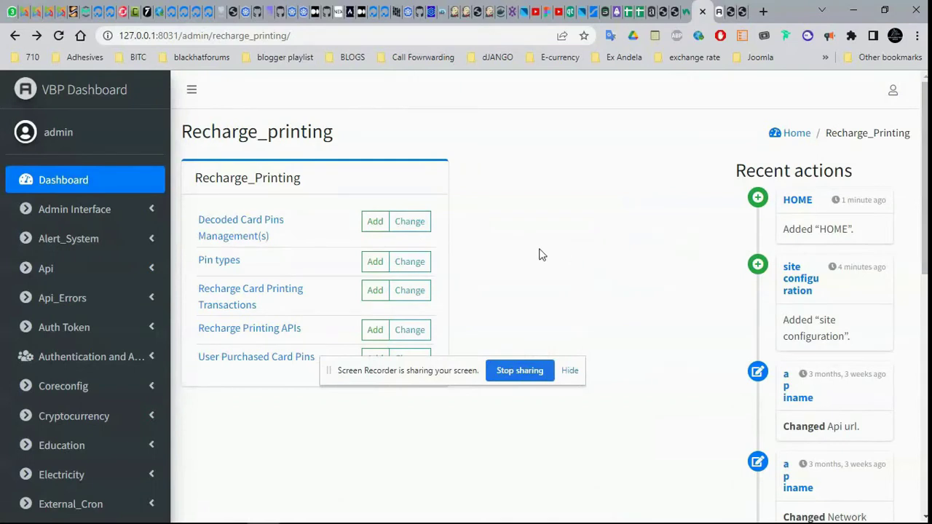
pyautogui.click(233, 270)
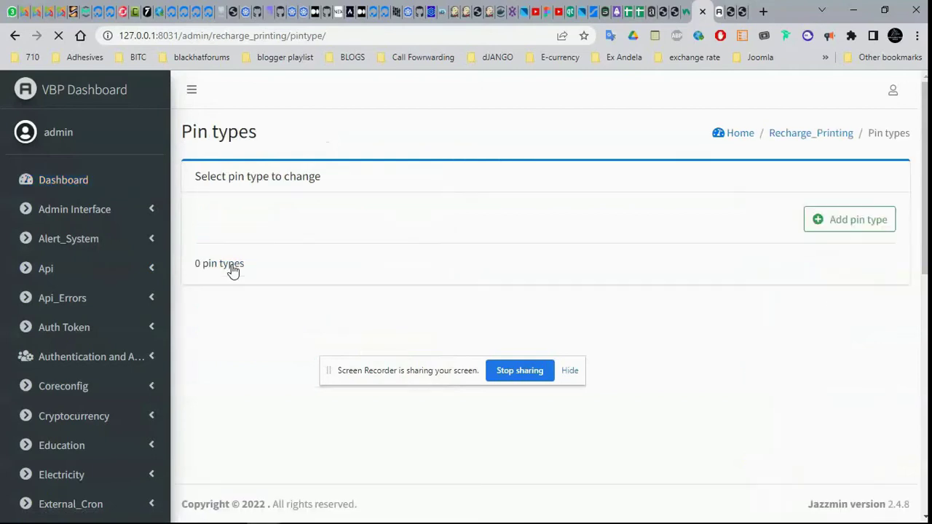
pyautogui.click(858, 220)
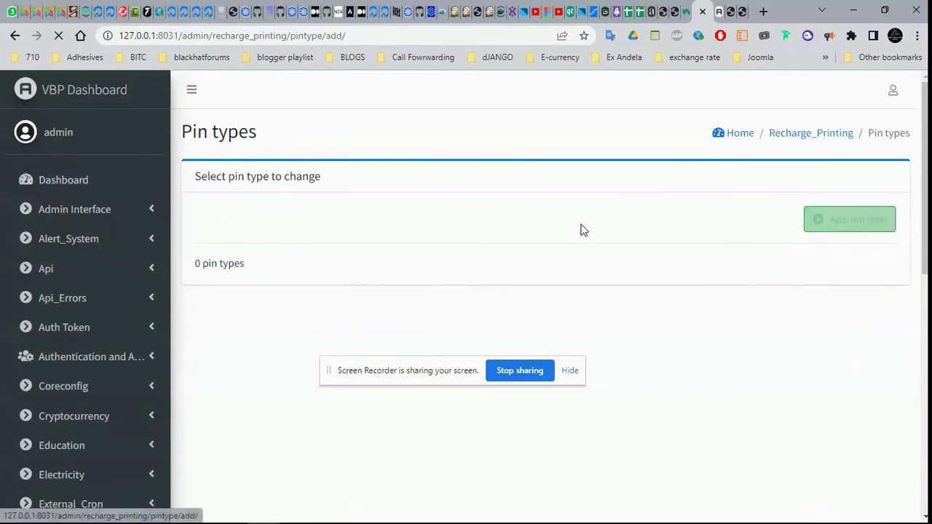
# Check the pin type name MTN against the HOME API's Network code entries, opening the Recharge Printing APIs list in a separate tab.
pyautogui.doubleClick(368, 225)
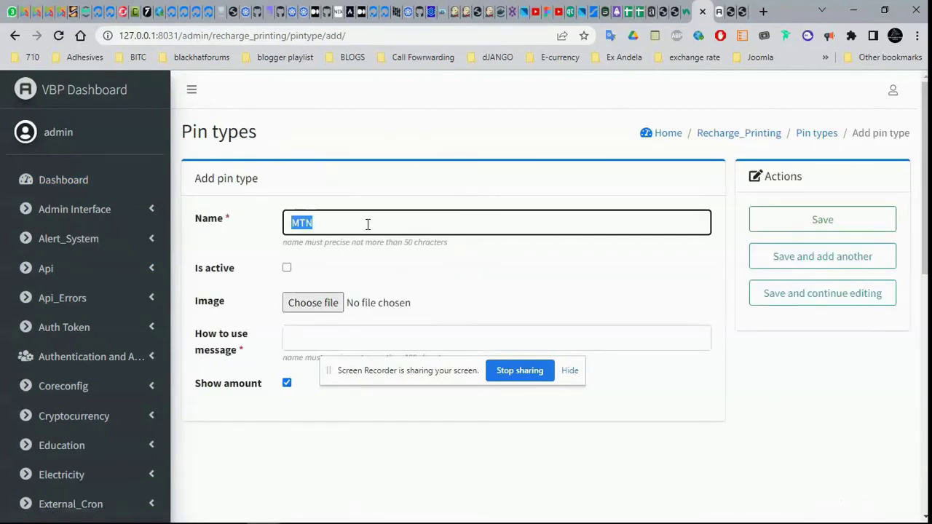
pyautogui.click(334, 227)
pyautogui.moveTo(334, 225); pyautogui.dragTo(212, 219)
pyautogui.rightClick(773, 136)
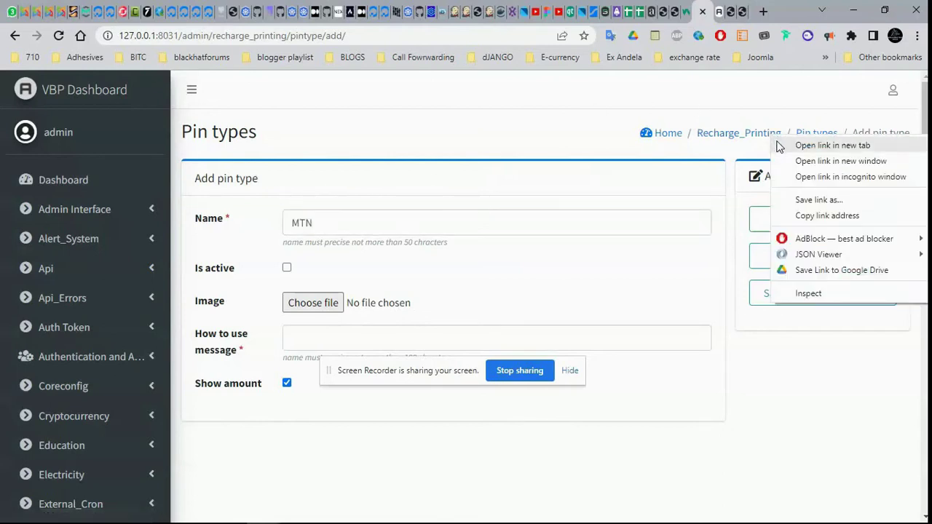
pyautogui.click(808, 143)
pyautogui.click(707, 11)
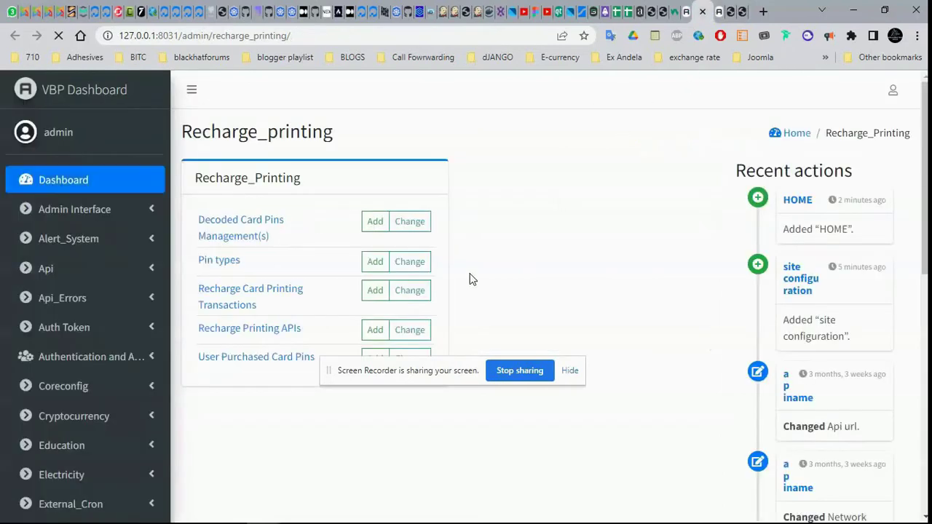
pyautogui.click(298, 329)
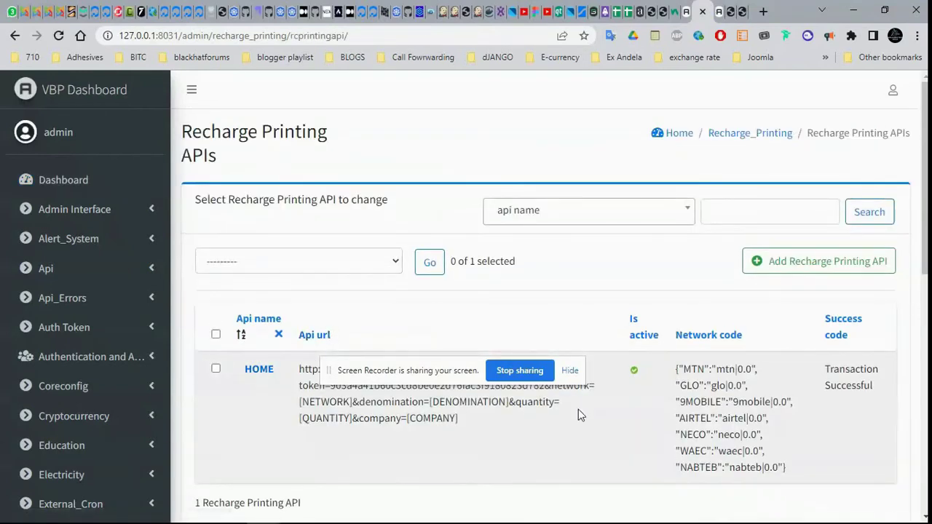
pyautogui.doubleClick(689, 368)
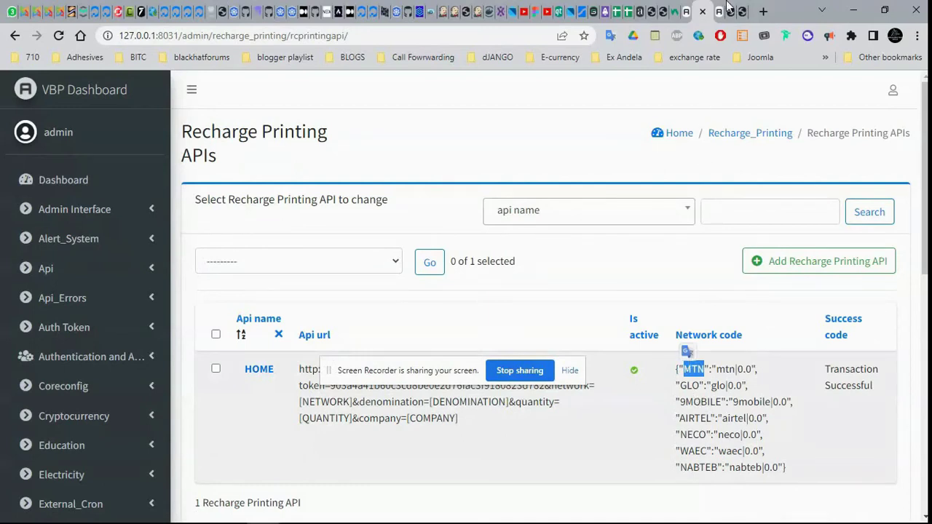
# Return to the new pin type form and mark the MTN pin type as active.
pyautogui.click(723, 9)
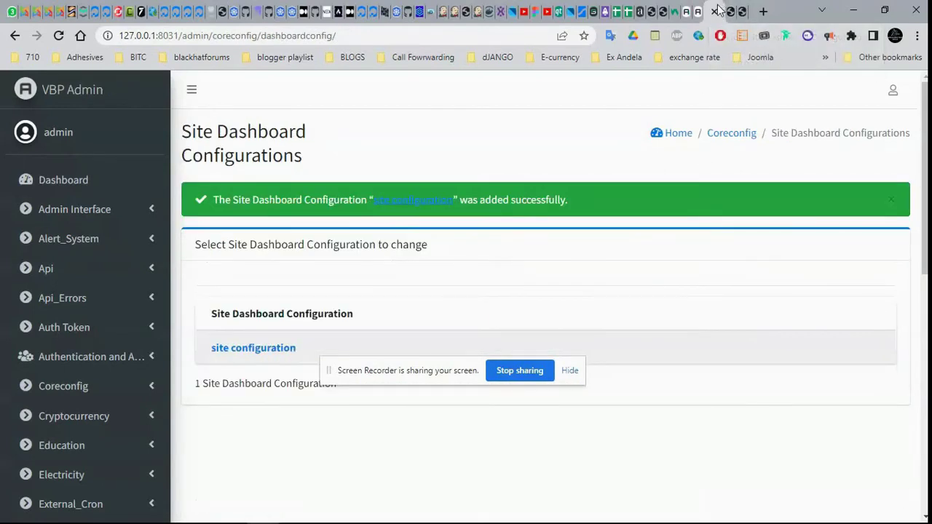
pyautogui.click(716, 10)
pyautogui.click(691, 8)
pyautogui.doubleClick(322, 230)
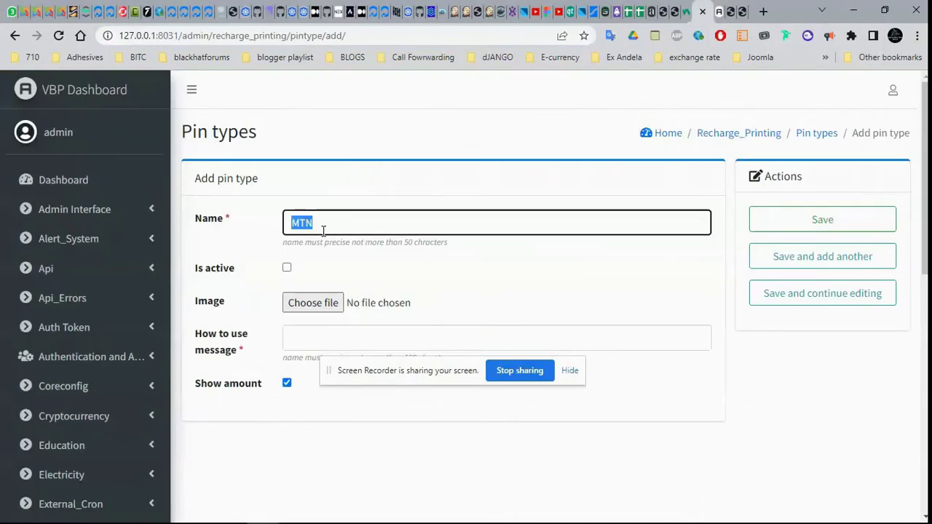
pyautogui.click(287, 269)
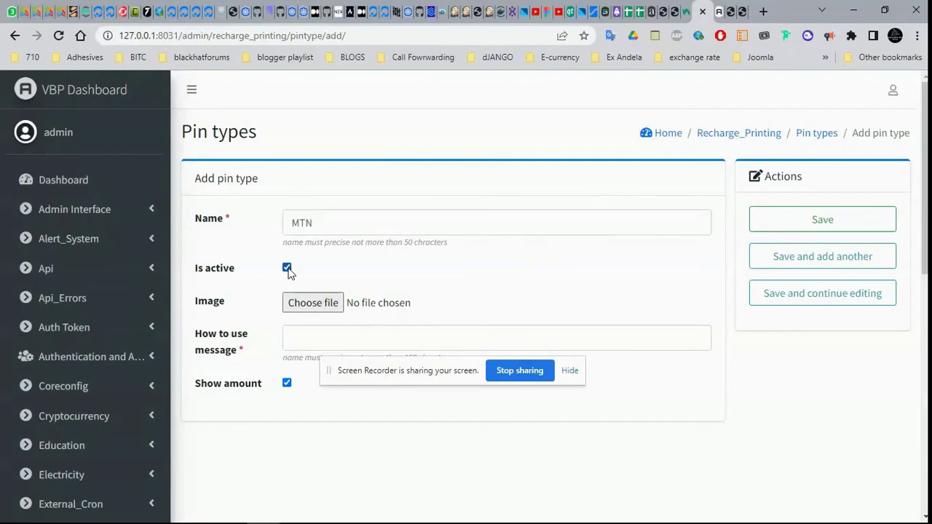
# Set the MTN pin type's image to mtn.png from the easysub images folder.
pyautogui.click(318, 302)
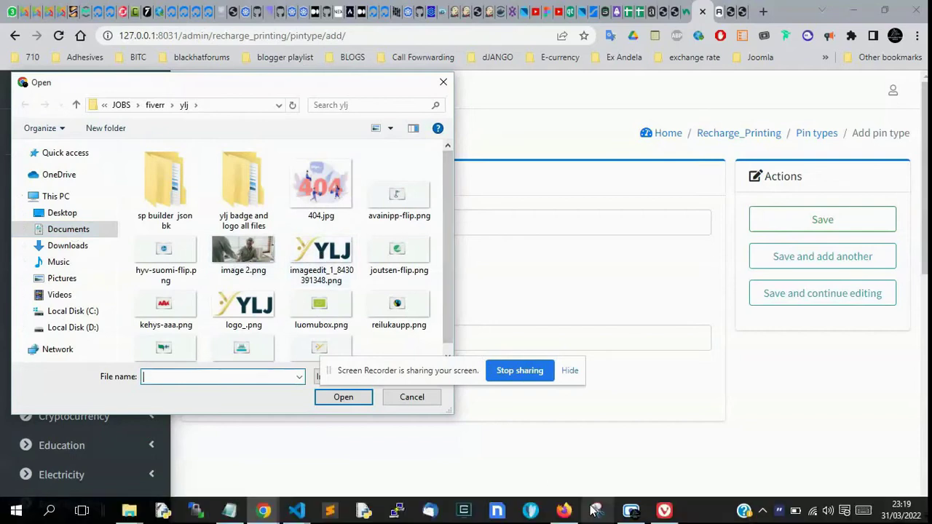
pyautogui.click(631, 511)
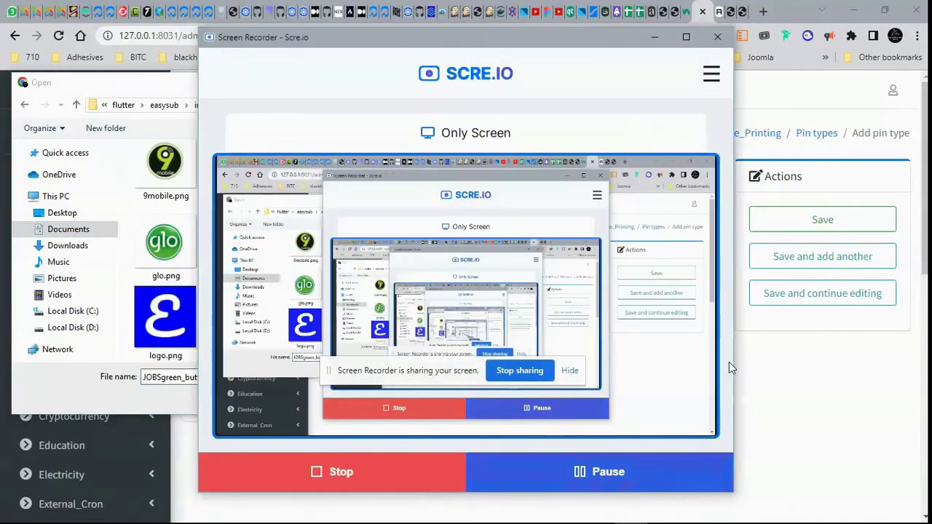
pyautogui.click(173, 86)
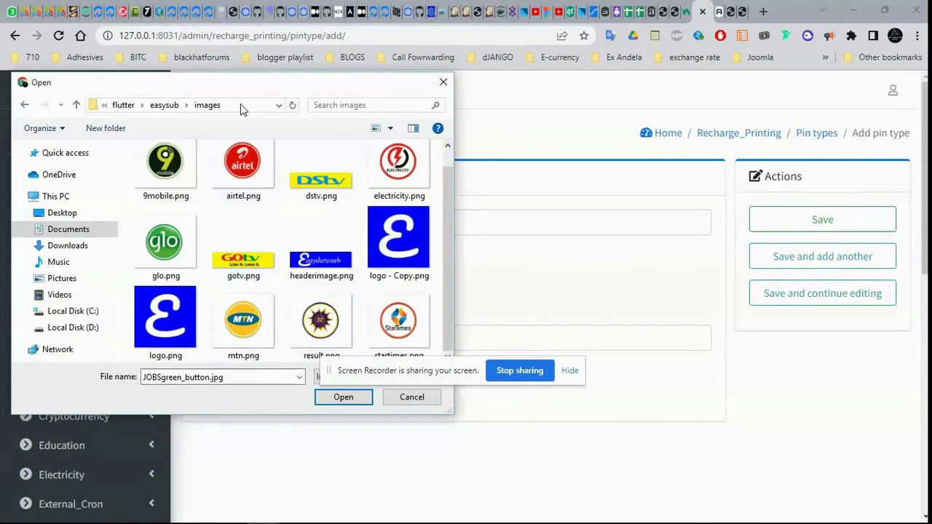
pyautogui.click(243, 328)
pyautogui.click(333, 399)
pyautogui.click(235, 110)
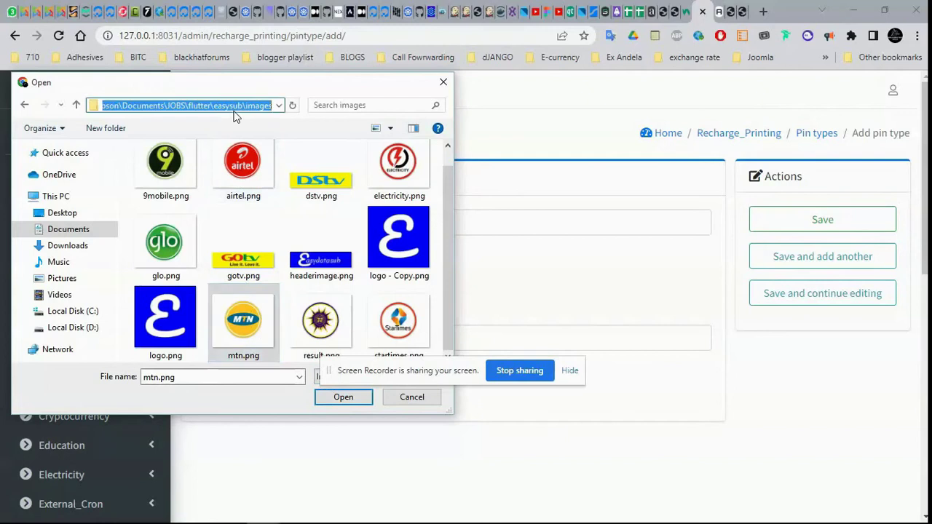
pyautogui.doubleClick(255, 312)
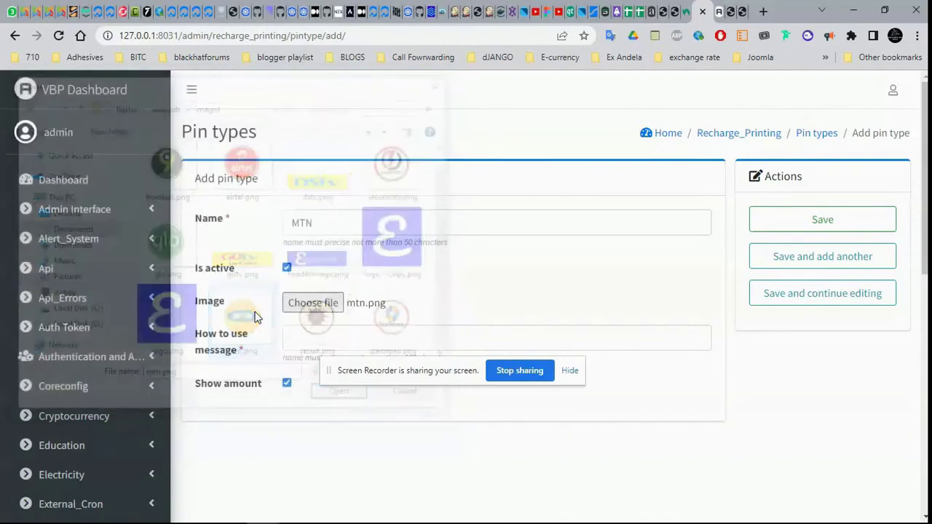
# Enter "Load with *556#" as the how-to-use message and save the MTN pin type.
pyautogui.click(330, 335)
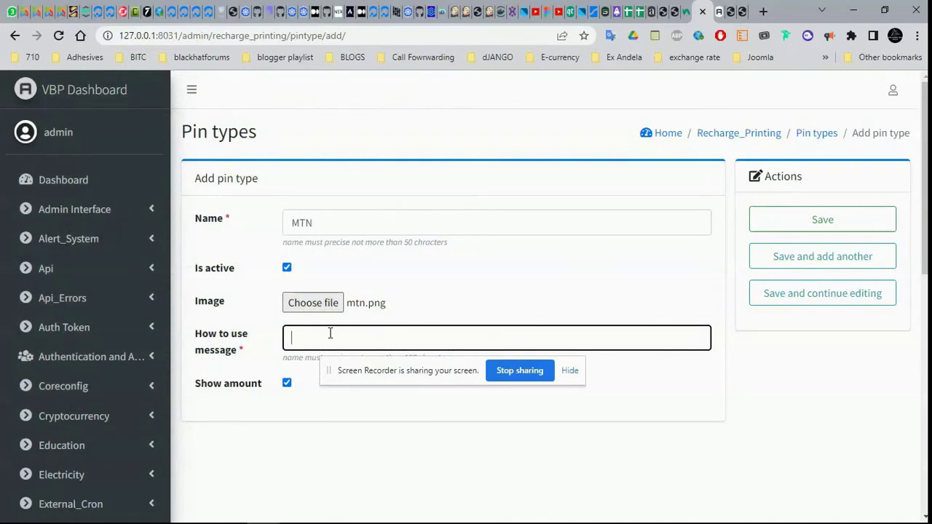
pyautogui.write('Load with *556#')
pyautogui.moveTo(450, 371); pyautogui.dragTo(698, 500)
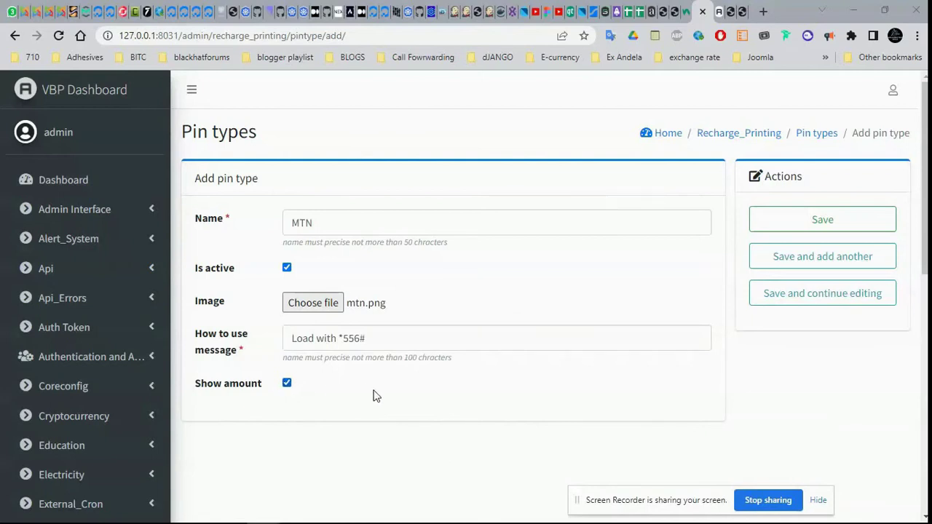
pyautogui.click(821, 222)
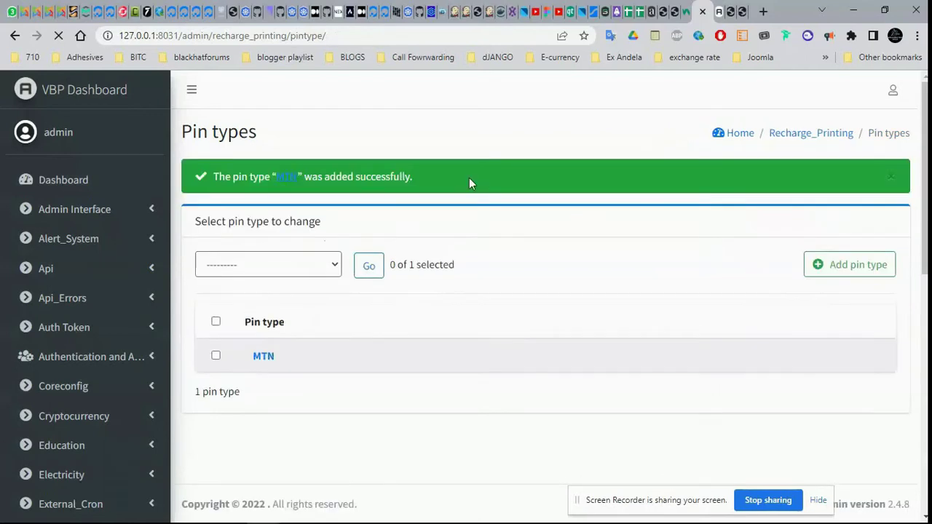
# Switch to the customer dashboard and open its Upload E-pins page for admins.
pyautogui.click(716, 10)
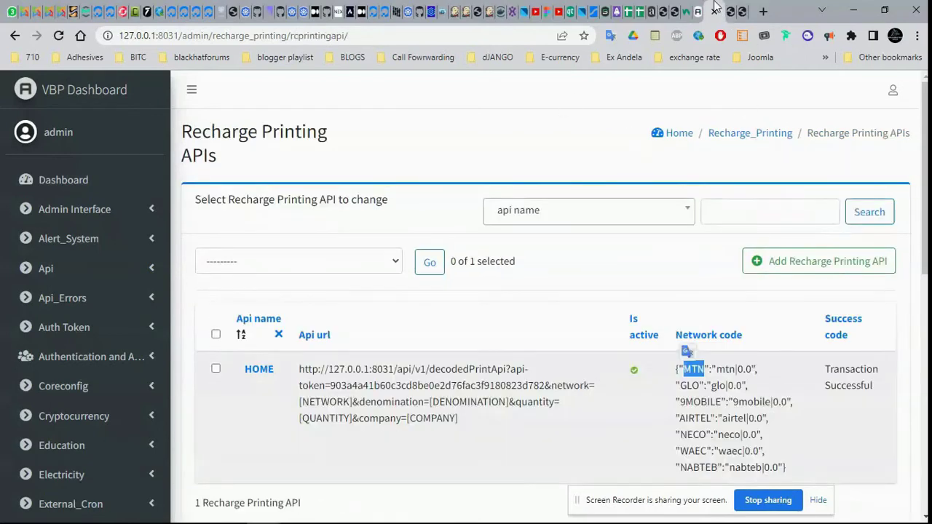
pyautogui.click(729, 7)
pyautogui.click(741, 10)
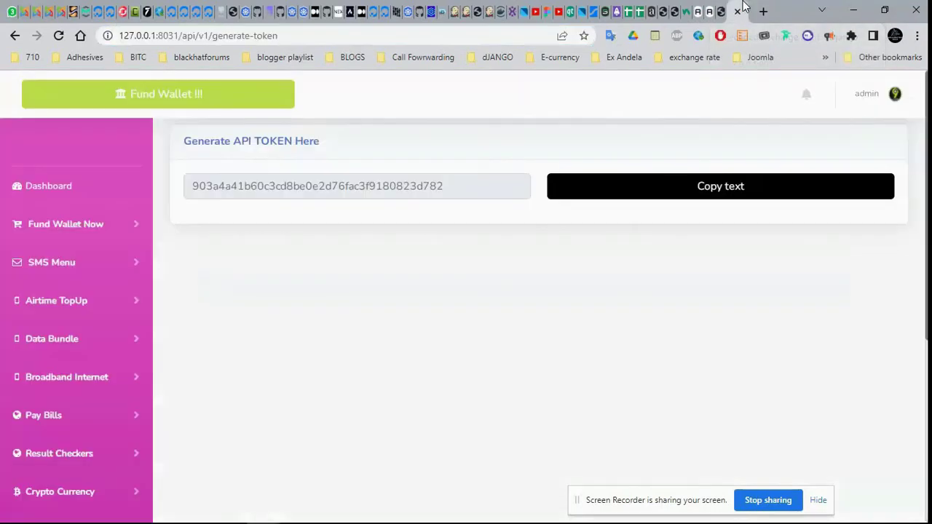
pyautogui.click(721, 11)
pyautogui.click(729, 12)
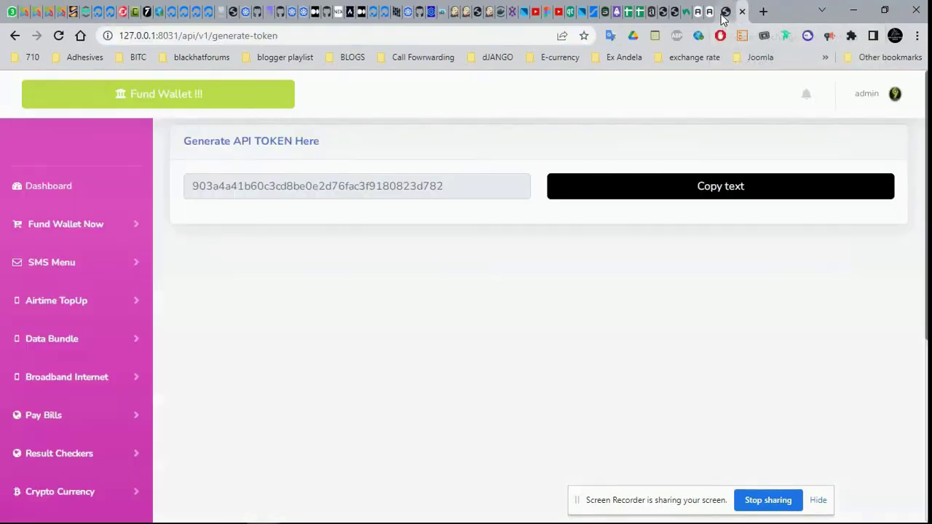
pyautogui.scroll(-4, 704, 259)
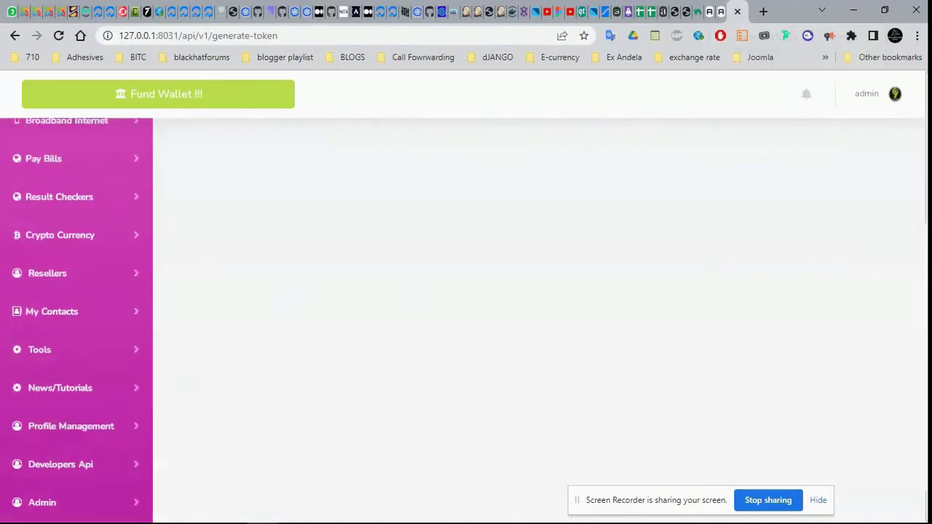
pyautogui.click(91, 449)
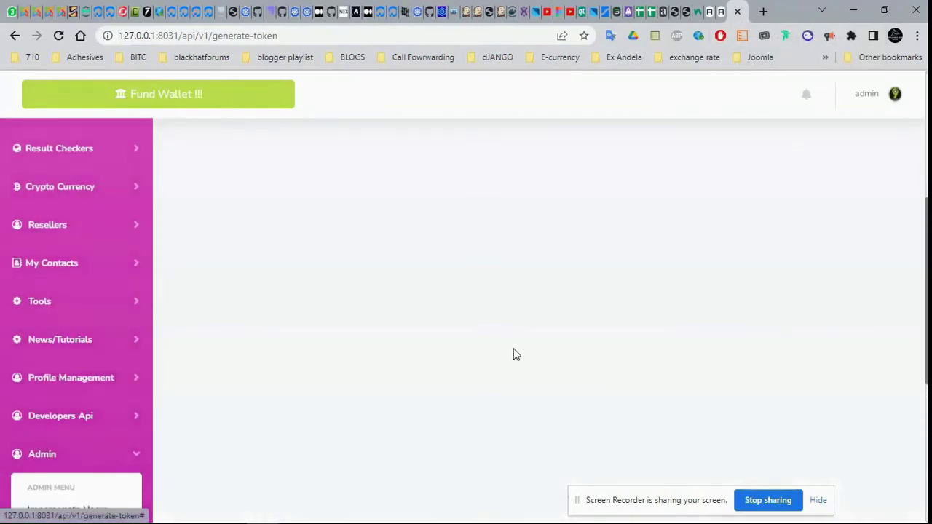
pyautogui.scroll(-1, 514, 354)
pyautogui.scroll(-3, 514, 353)
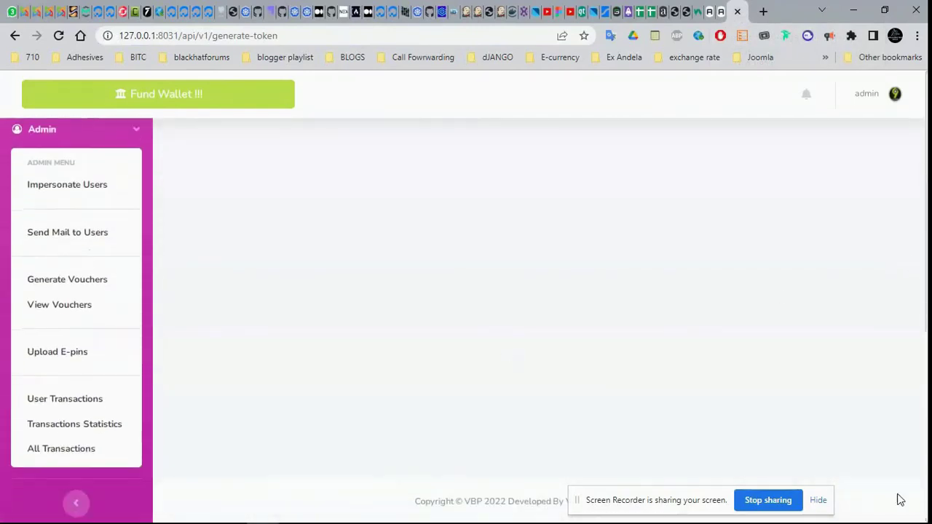
pyautogui.click(65, 357)
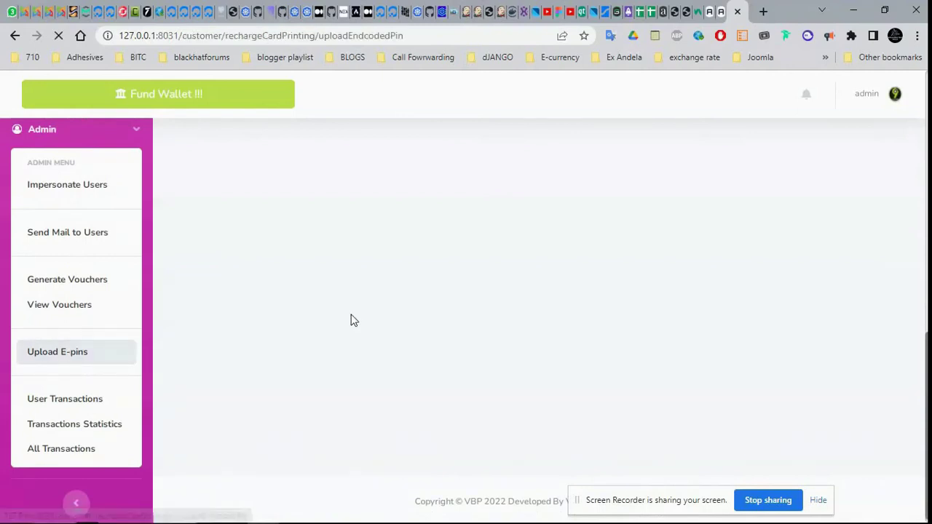
# Select MTN as the network for the encoded pins and look through the From Source options.
pyautogui.click(303, 215)
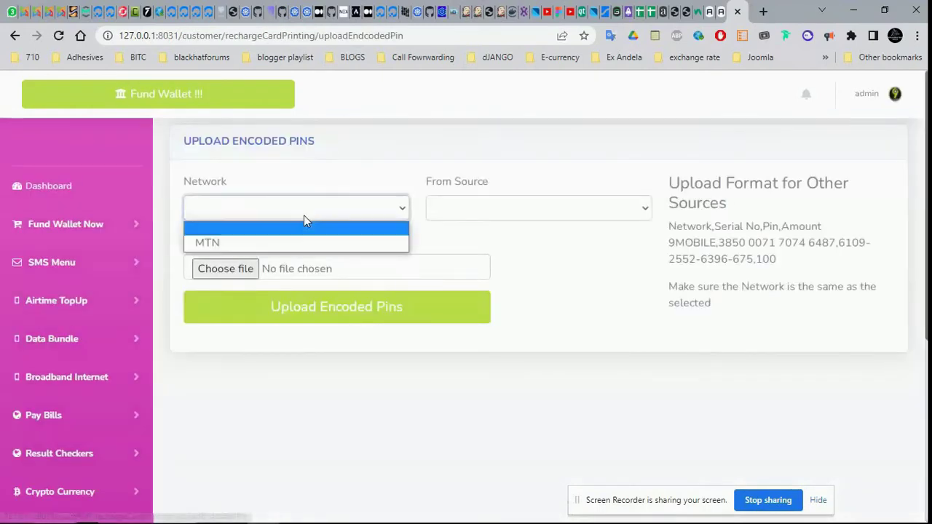
pyautogui.click(303, 243)
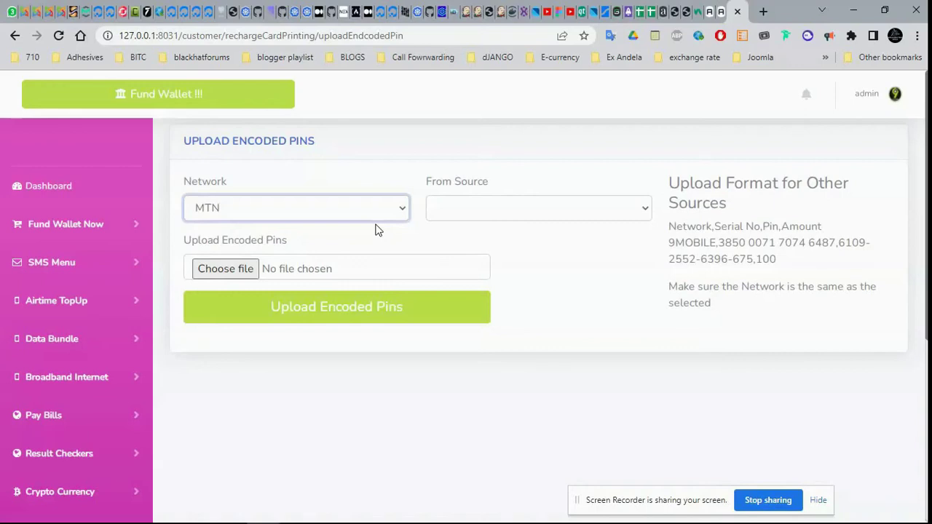
pyautogui.click(476, 211)
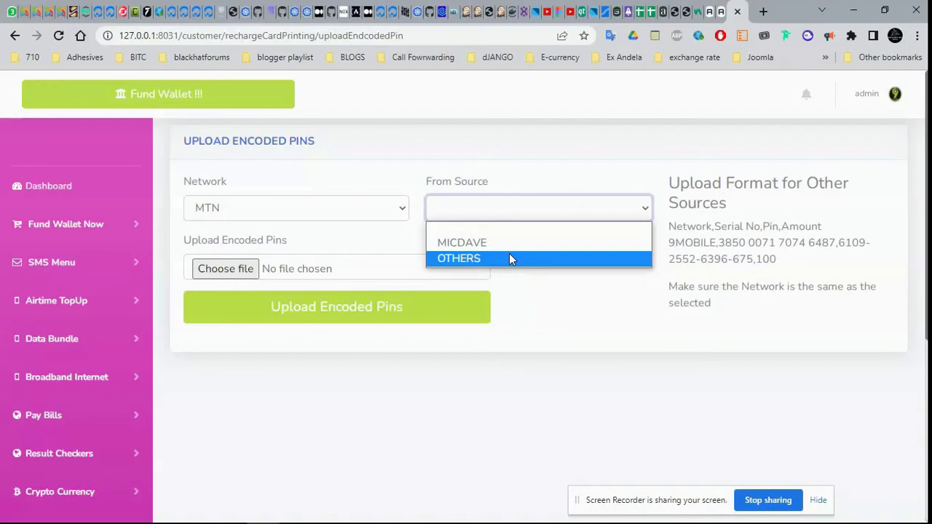
pyautogui.click(688, 243)
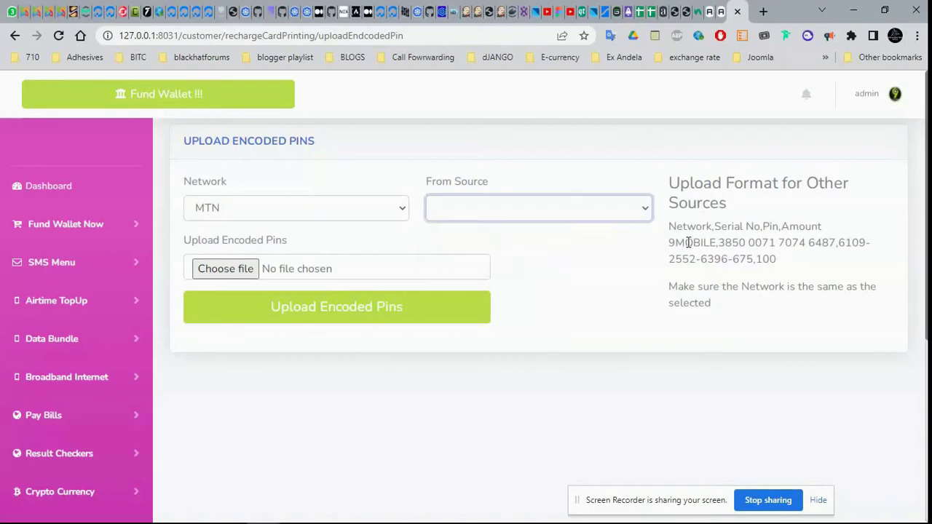
# Examine the upload format for other sources, matching Network, Serial No, Pin and Amount to the sample 9MOBILE row.
pyautogui.moveTo(674, 180); pyautogui.dragTo(857, 178)
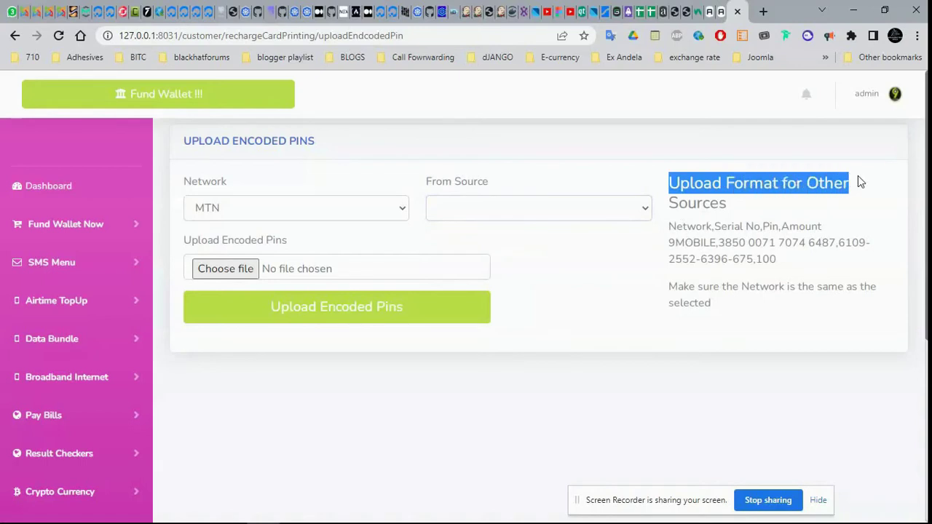
pyautogui.click(696, 224)
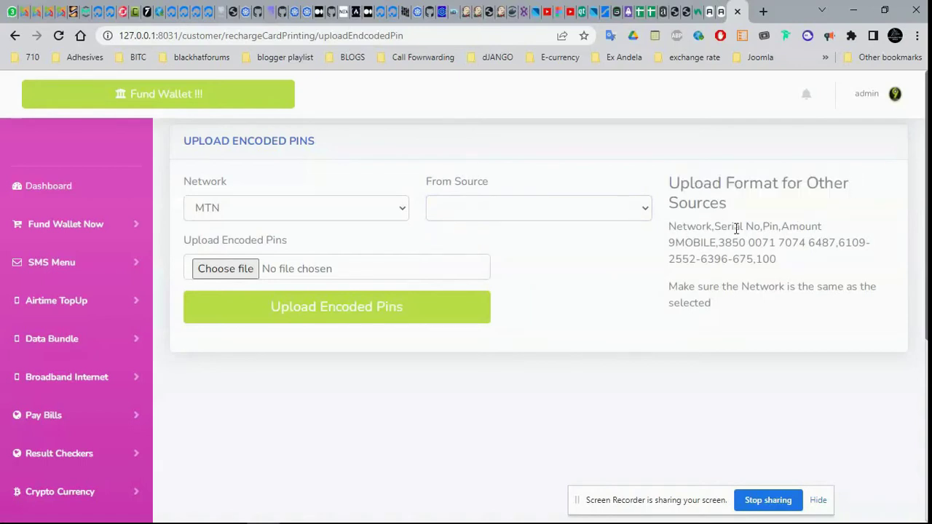
pyautogui.doubleClick(735, 227)
pyautogui.moveTo(754, 229); pyautogui.dragTo(726, 227)
pyautogui.doubleClick(770, 227)
pyautogui.doubleClick(801, 227)
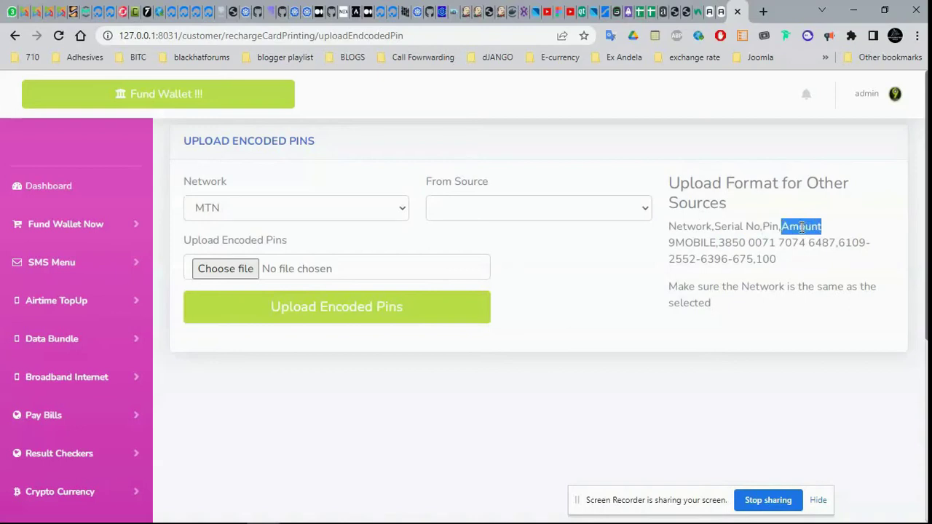
pyautogui.moveTo(717, 244); pyautogui.dragTo(669, 245)
pyautogui.moveTo(725, 243); pyautogui.dragTo(752, 263)
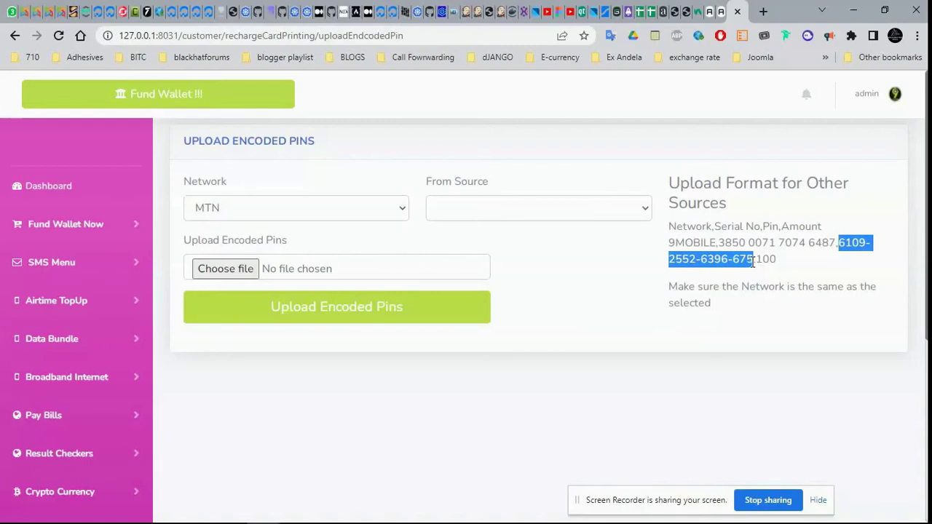
pyautogui.moveTo(756, 260); pyautogui.dragTo(777, 260)
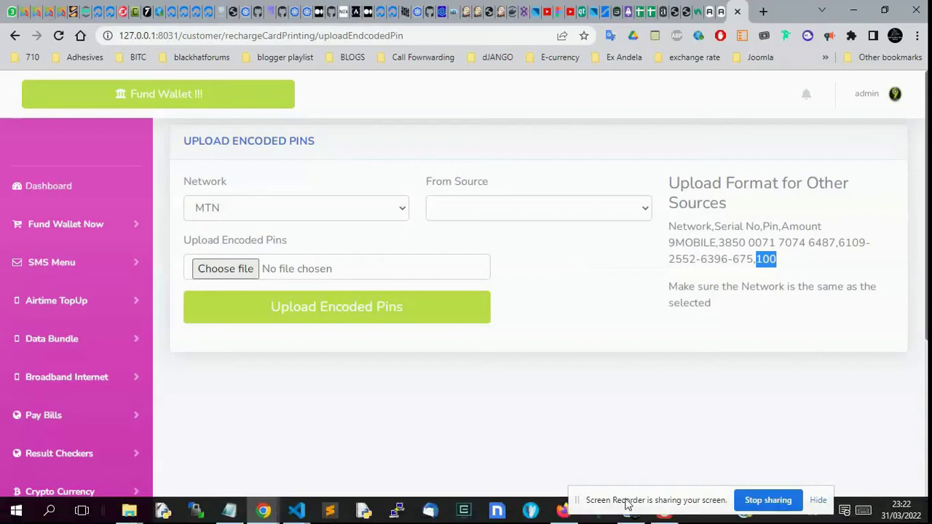
pyautogui.moveTo(624, 502); pyautogui.dragTo(626, 420)
pyautogui.click(630, 517)
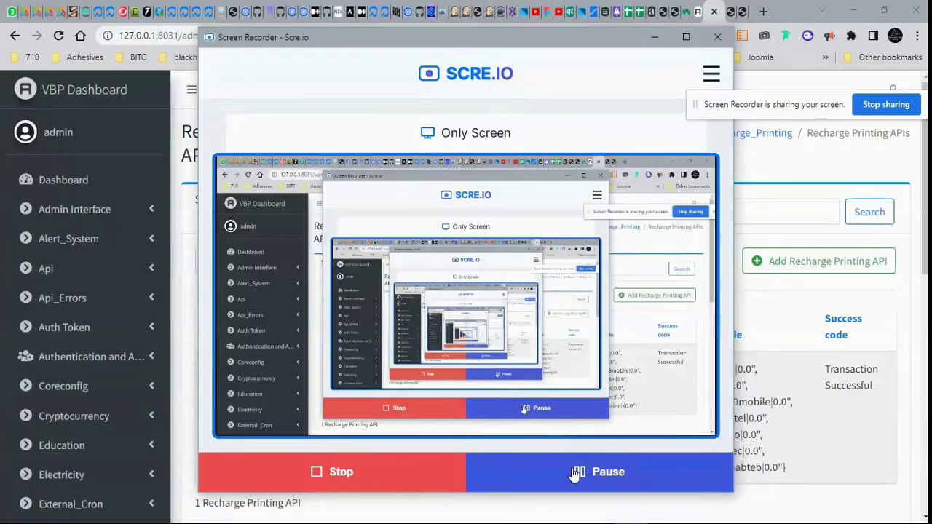
pyautogui.click(654, 36)
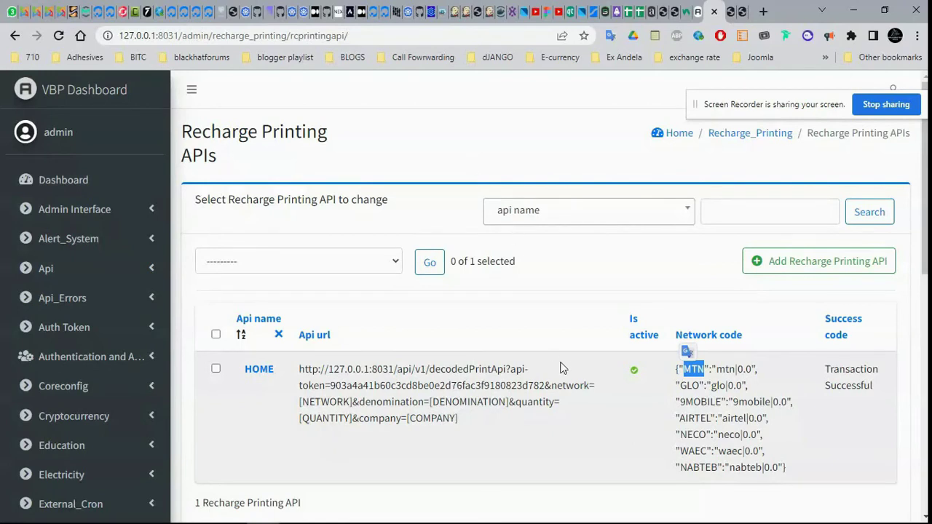
pyautogui.moveTo(572, 518)
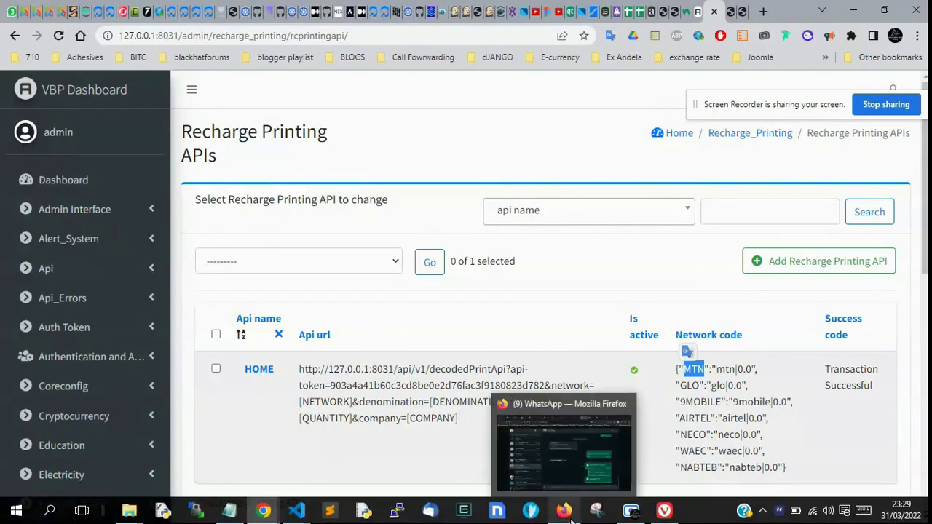
# Open the HOME recharge printing API and review its name, active status and API URL with its placeholders.
pyautogui.click(553, 306)
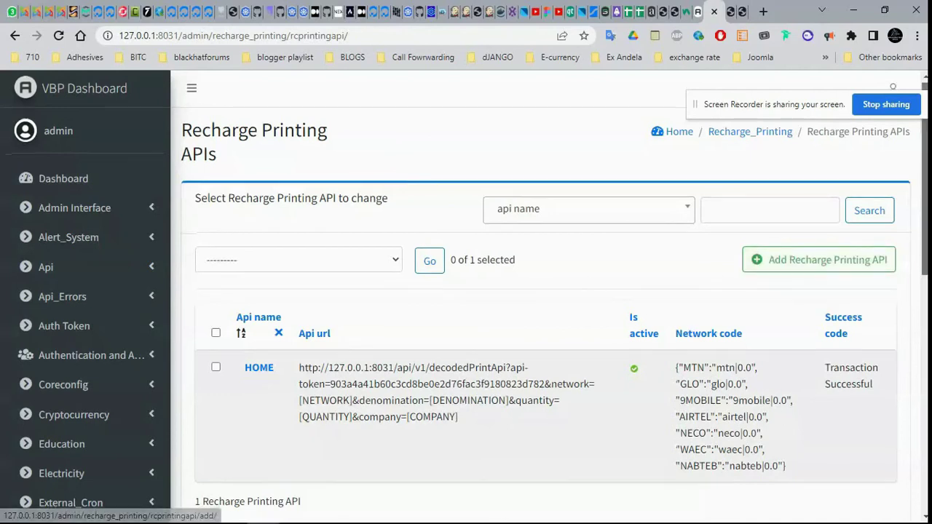
pyautogui.scroll(-2, 596, 314)
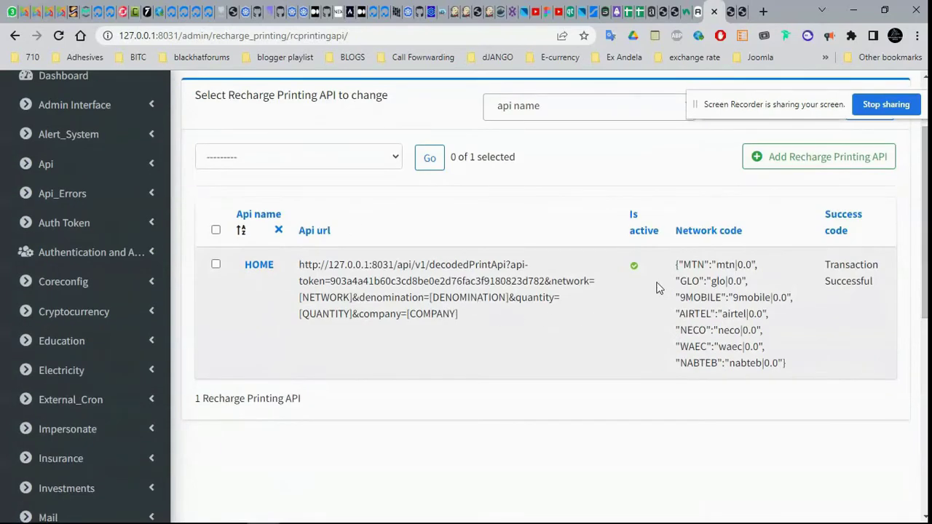
pyautogui.scroll(1, 489, 255)
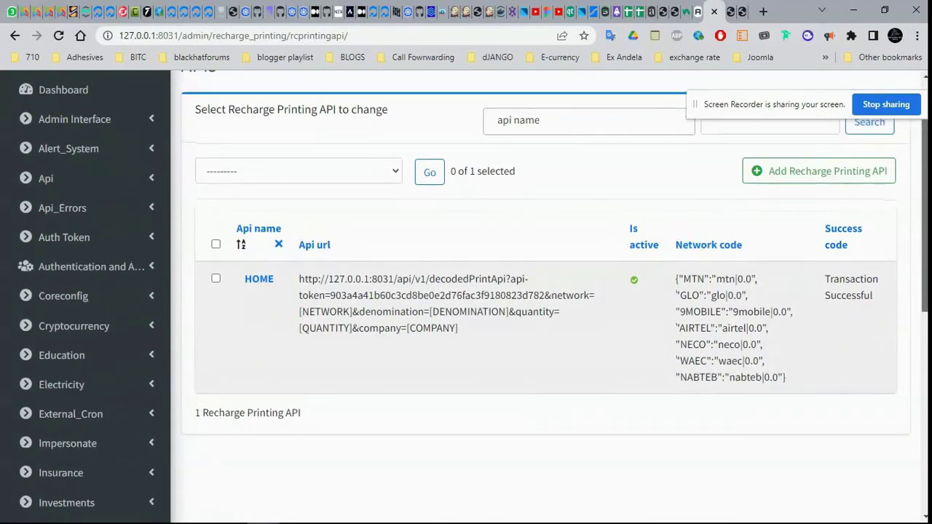
pyautogui.click(261, 285)
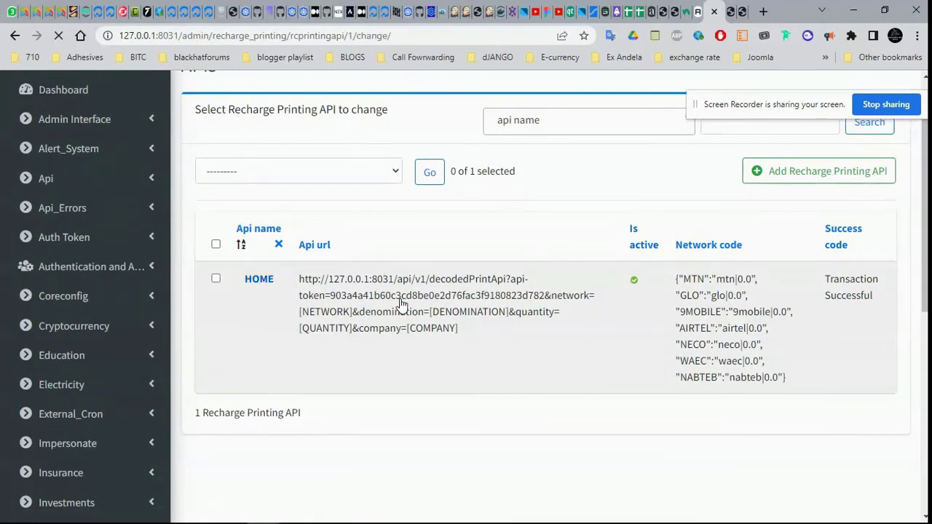
pyautogui.moveTo(365, 246); pyautogui.dragTo(275, 241)
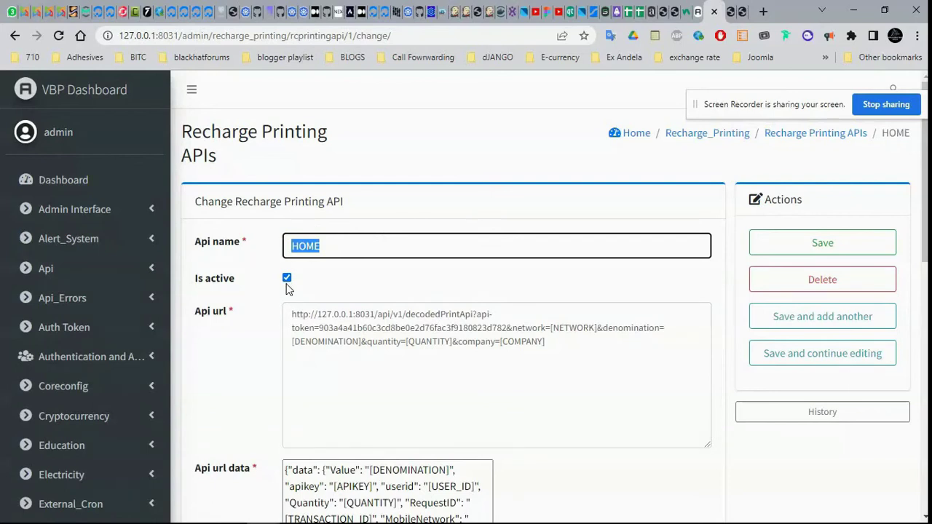
pyautogui.click(377, 277)
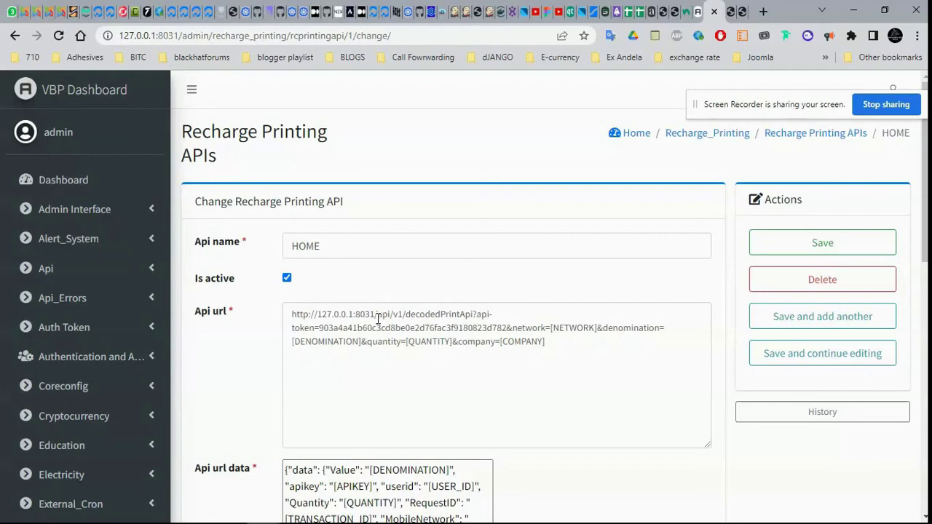
pyautogui.moveTo(548, 342); pyautogui.dragTo(266, 321)
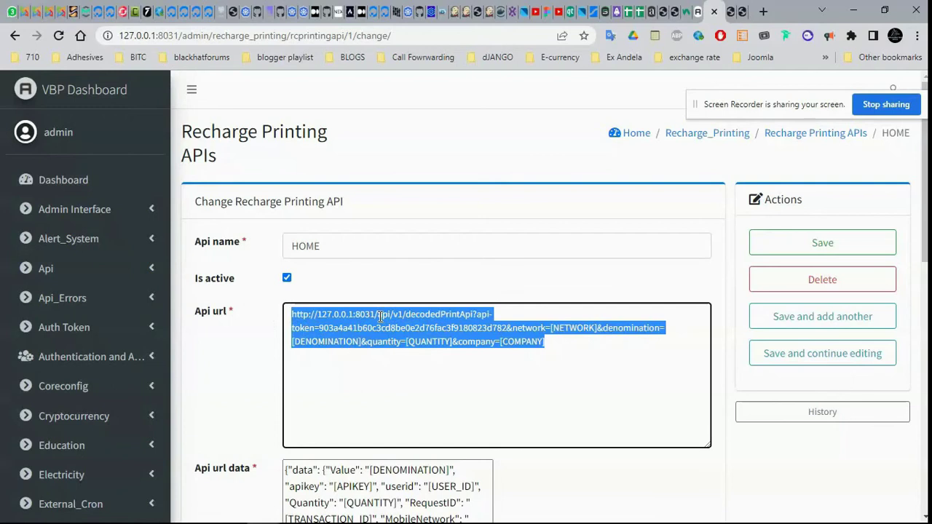
pyautogui.click(558, 357)
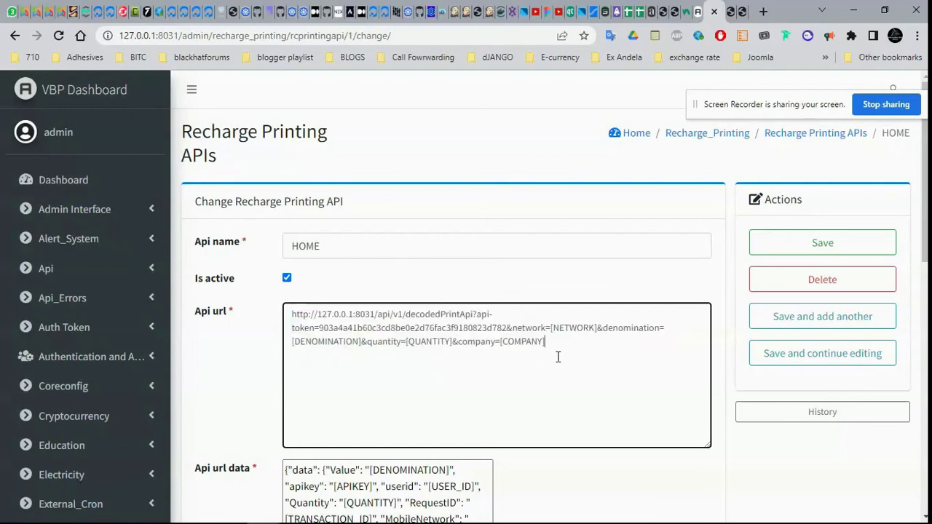
pyautogui.moveTo(562, 352); pyautogui.dragTo(290, 314)
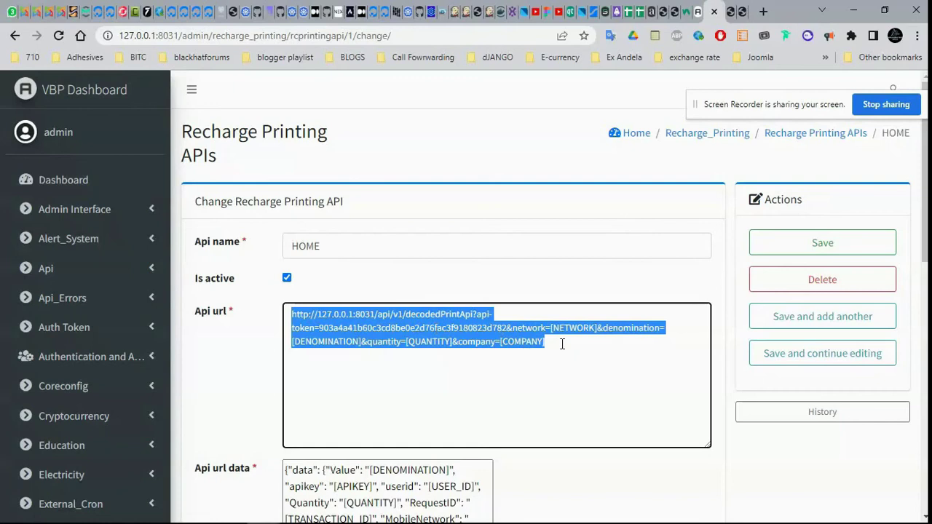
# Replace the HOME API's url data with the example data and headers JSON given in the hint below the field.
pyautogui.scroll(-3, 562, 344)
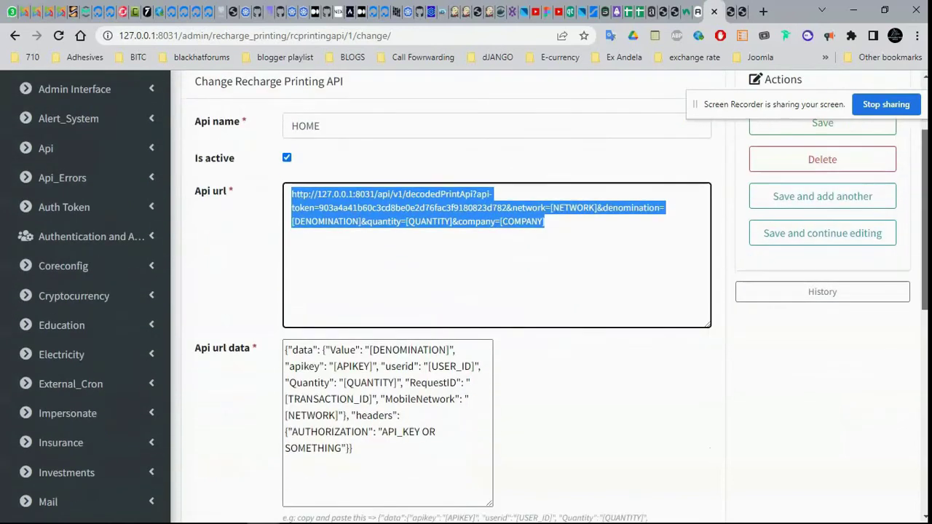
pyautogui.moveTo(377, 424); pyautogui.dragTo(452, 451)
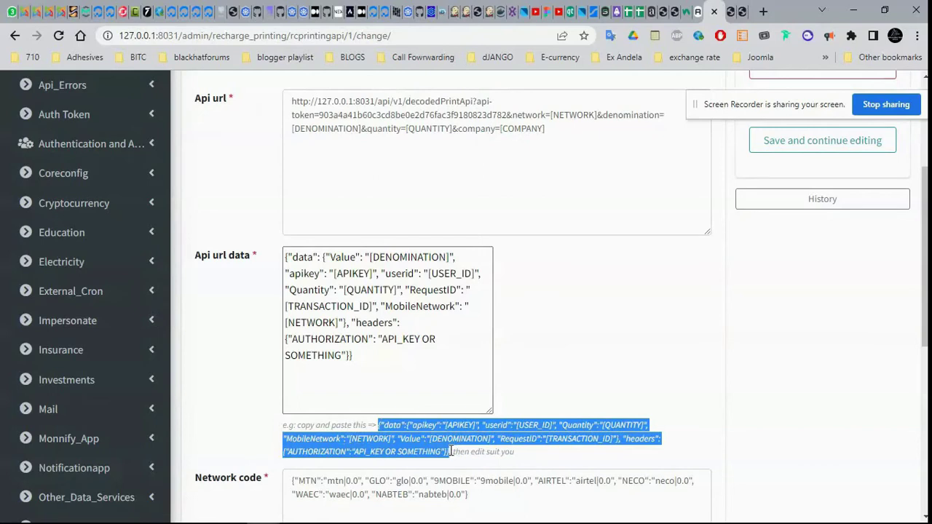
pyautogui.click(412, 374)
pyautogui.hotkey('ctrl', 'a')
pyautogui.hotkey('ctrl', 'v')
# Examine the network code mapping for the telecom networks MTN, GLO, 9MOBILE and AIRTEL and the exam bodies NECO, WAEC and NABTEB.
pyautogui.scroll(-2, 925, 291)
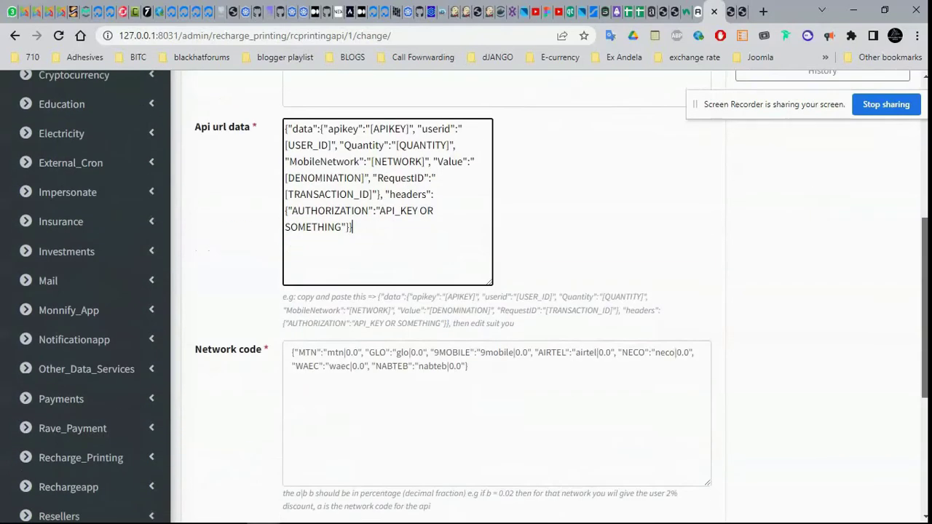
pyautogui.scroll(-1, 924, 291)
pyautogui.click(525, 310)
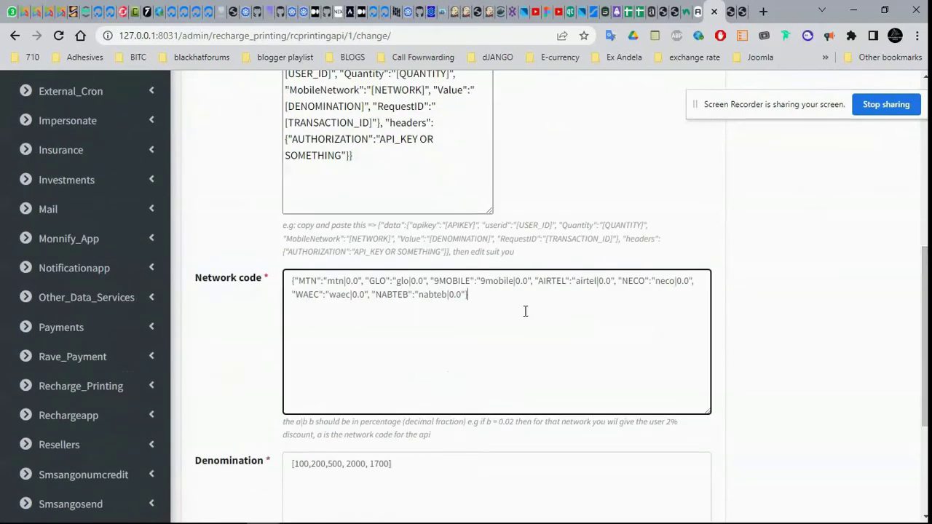
pyautogui.moveTo(525, 311); pyautogui.dragTo(292, 310)
pyautogui.click(364, 328)
pyautogui.doubleClick(303, 282)
pyautogui.doubleClick(378, 281)
pyautogui.doubleClick(451, 282)
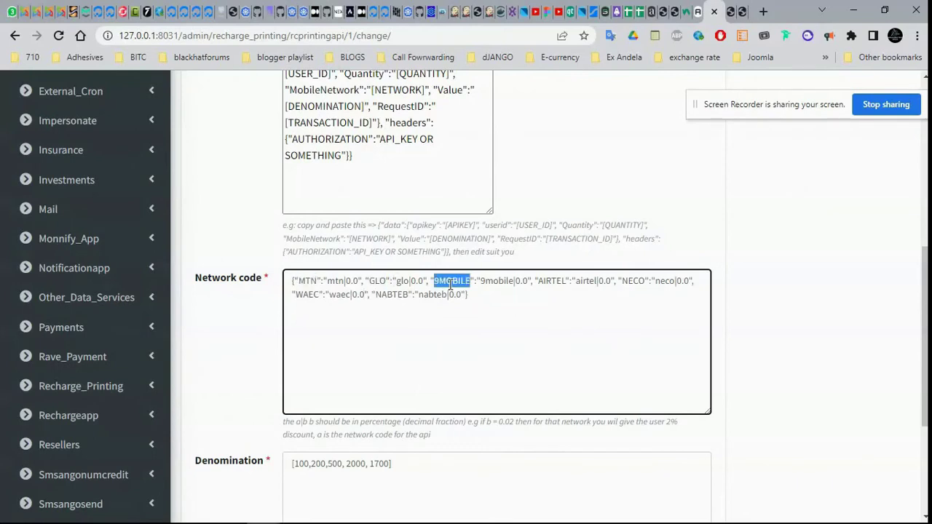
pyautogui.doubleClick(553, 282)
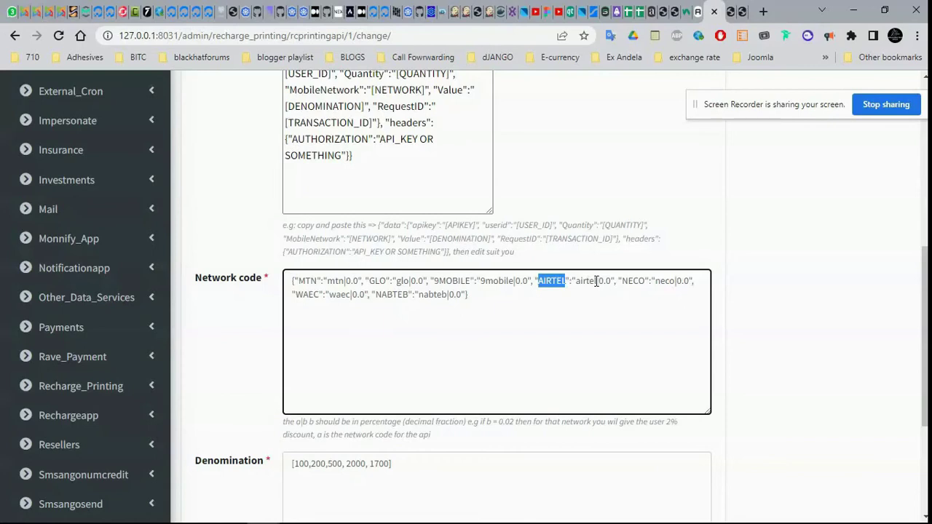
pyautogui.doubleClick(631, 281)
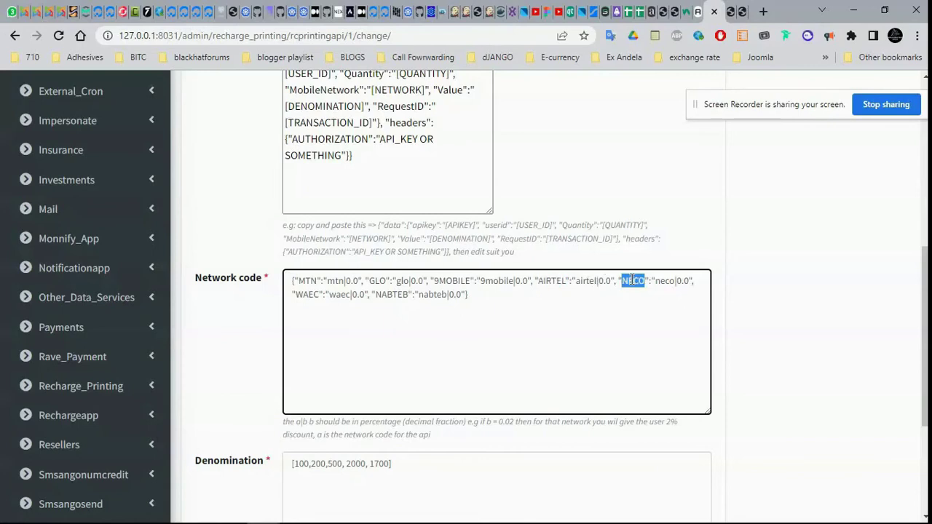
pyautogui.doubleClick(381, 294)
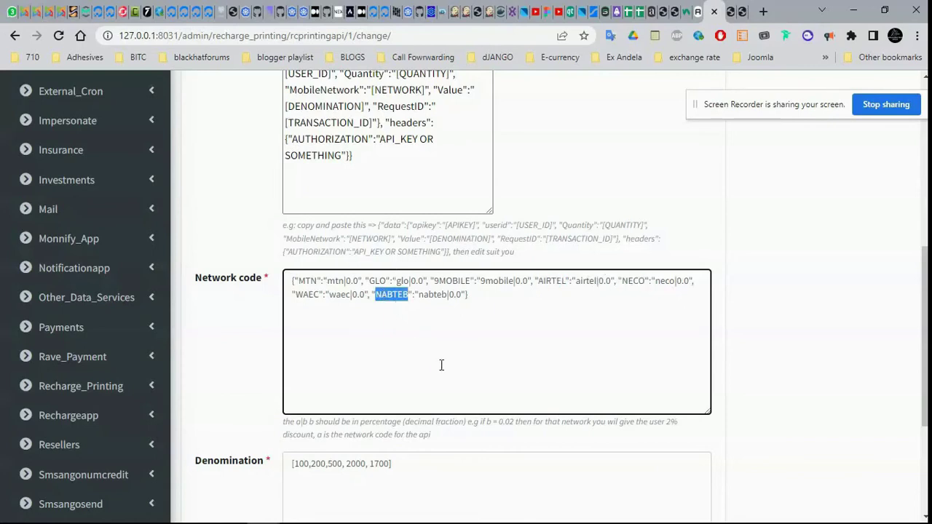
pyautogui.moveTo(924, 330); pyautogui.dragTo(924, 329)
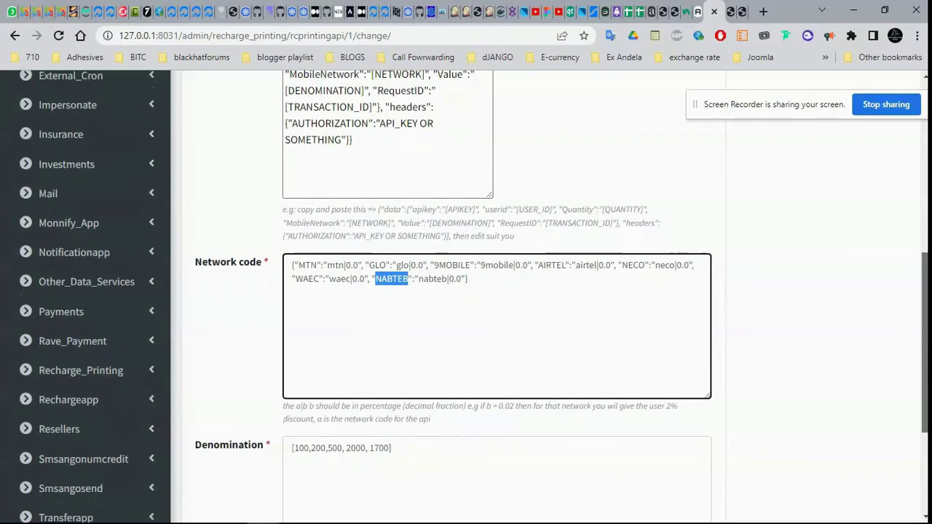
pyautogui.scroll(-1, 612, 326)
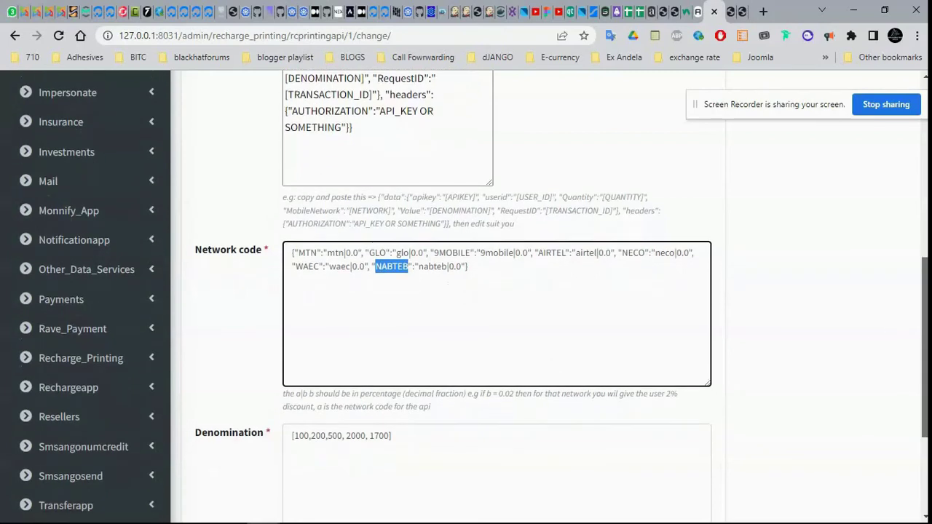
pyautogui.click(466, 265)
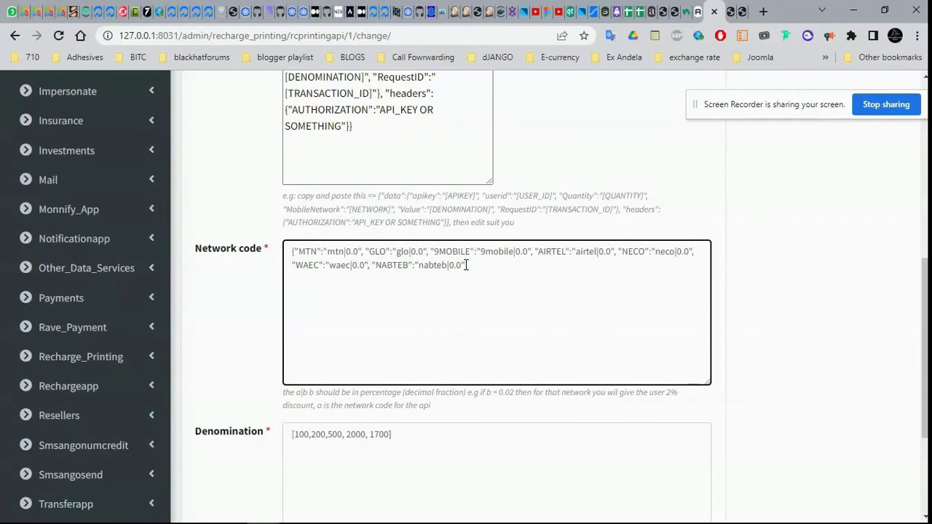
pyautogui.write('}')
# Compare the allowed denominations with the network codes and append 3000 to the denomination list.
pyautogui.moveTo(924, 328); pyautogui.dragTo(924, 360)
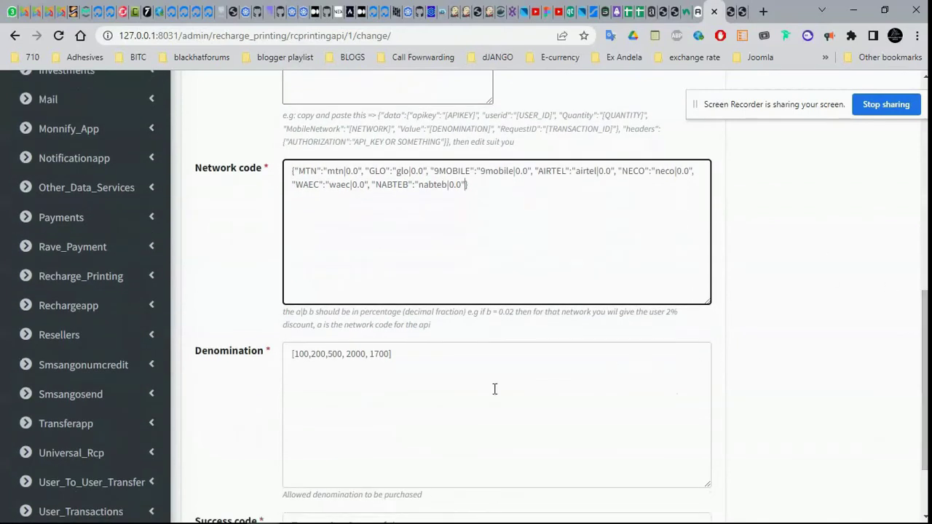
pyautogui.moveTo(416, 367); pyautogui.dragTo(285, 356)
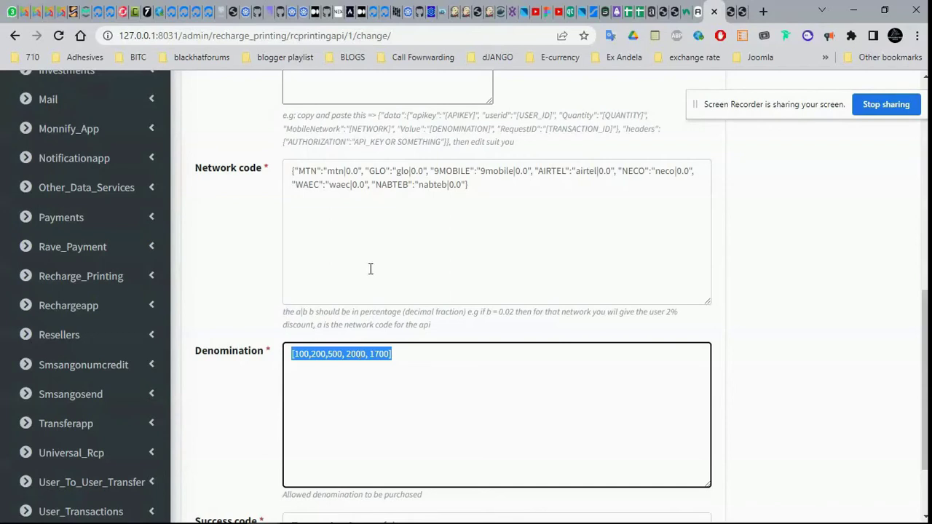
pyautogui.moveTo(294, 354); pyautogui.dragTo(340, 354)
pyautogui.click(301, 353)
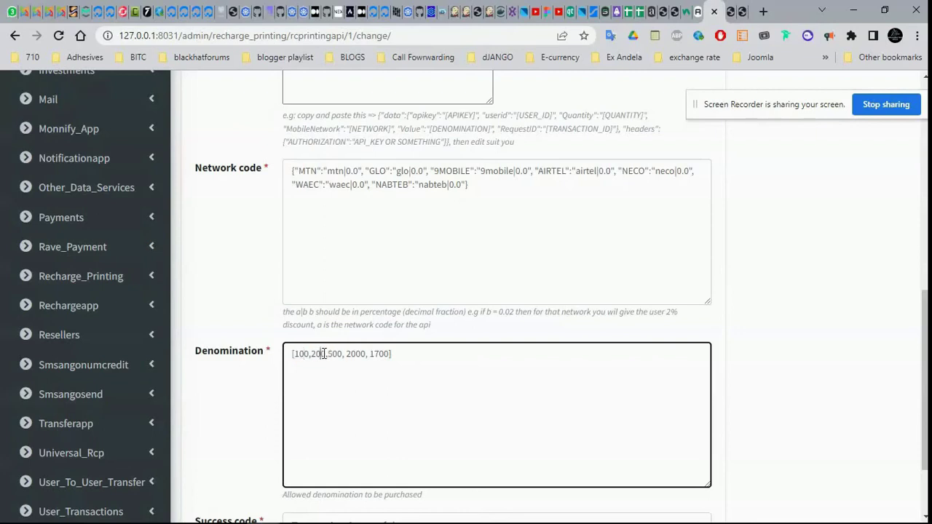
pyautogui.doubleClick(338, 353)
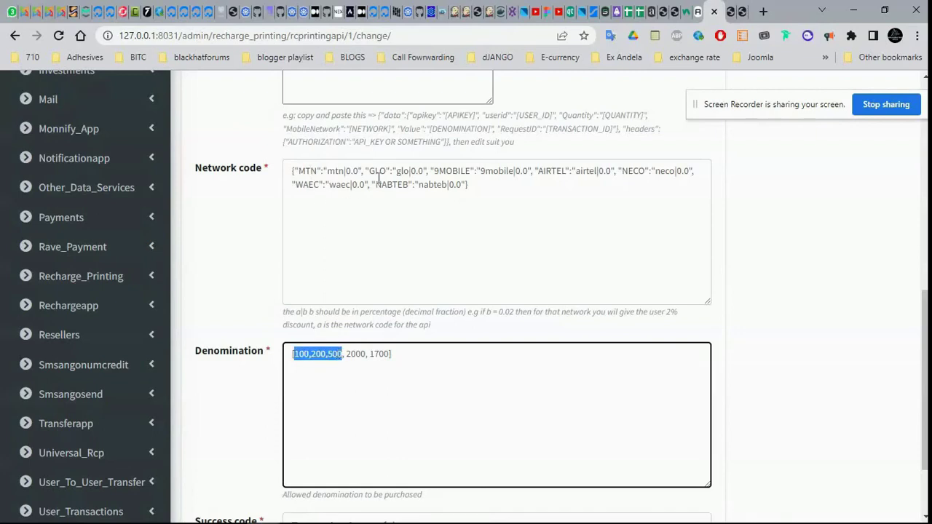
pyautogui.doubleClick(625, 172)
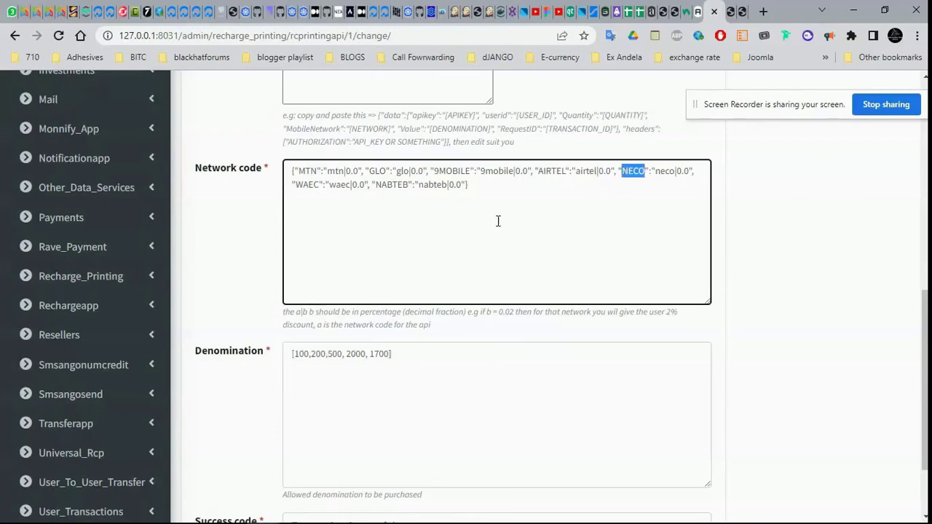
pyautogui.click(305, 185)
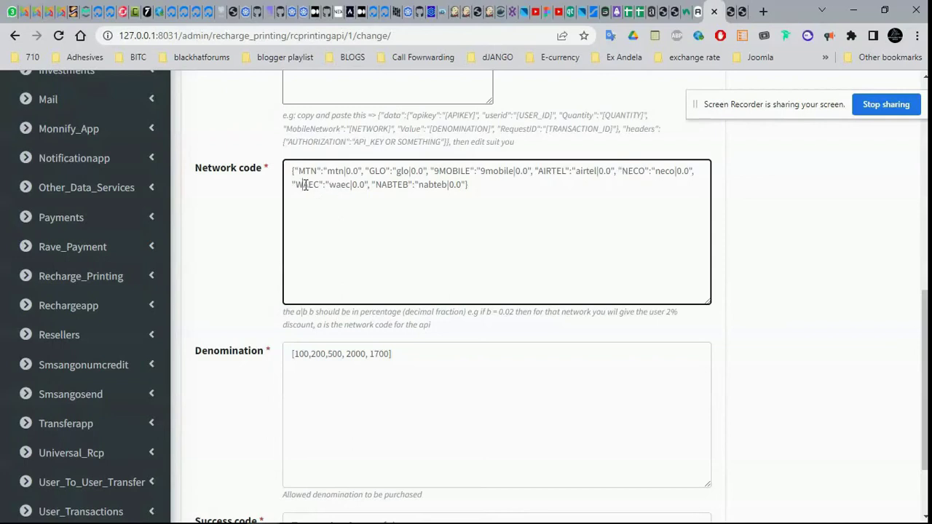
pyautogui.doubleClick(355, 354)
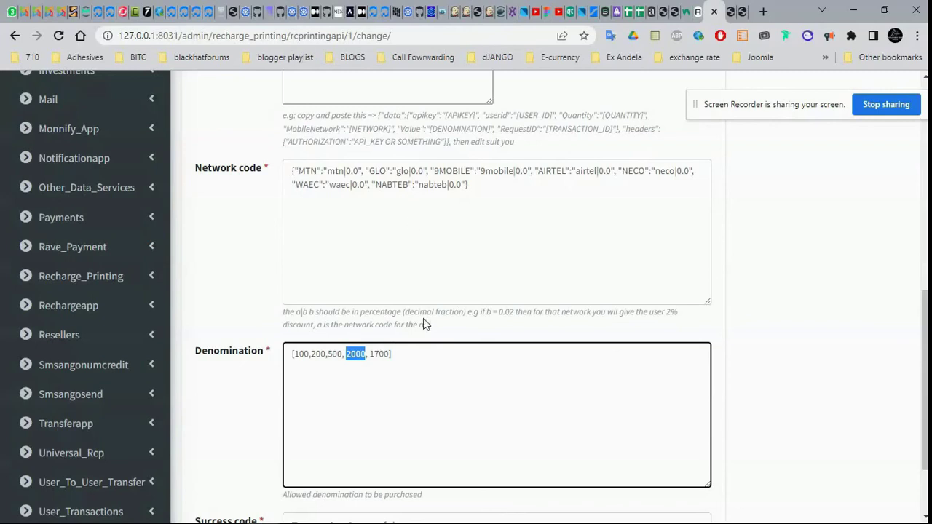
pyautogui.click(391, 353)
pyautogui.write(', 3000')
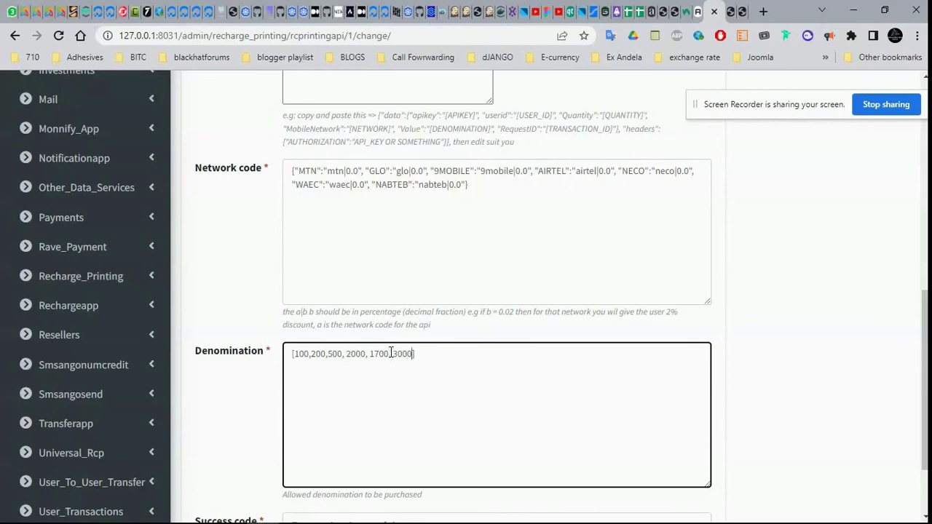
# Check the HOME API's success code and save the recharge printing API.
pyautogui.scroll(-2, 573, 314)
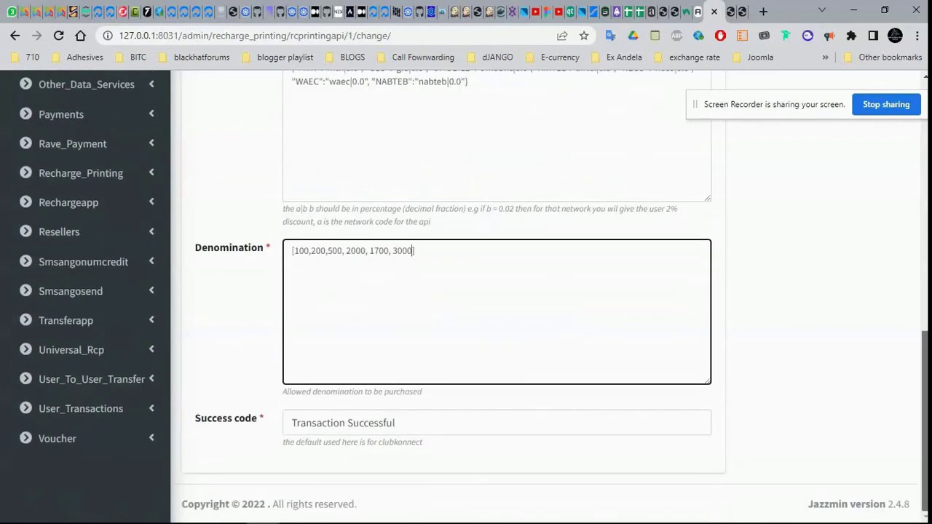
pyautogui.tripleClick(400, 426)
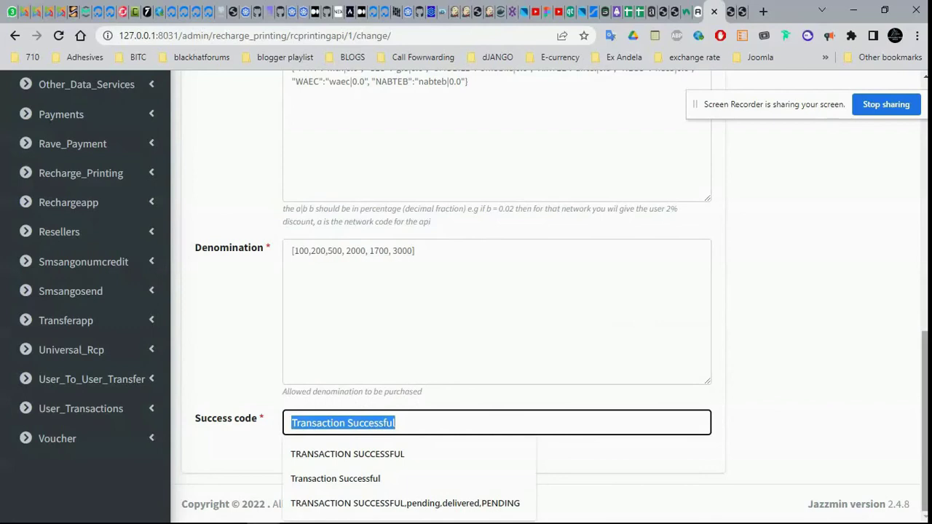
pyautogui.moveTo(925, 338); pyautogui.dragTo(925, 229)
pyautogui.scroll(4, 466, 291)
pyautogui.click(813, 187)
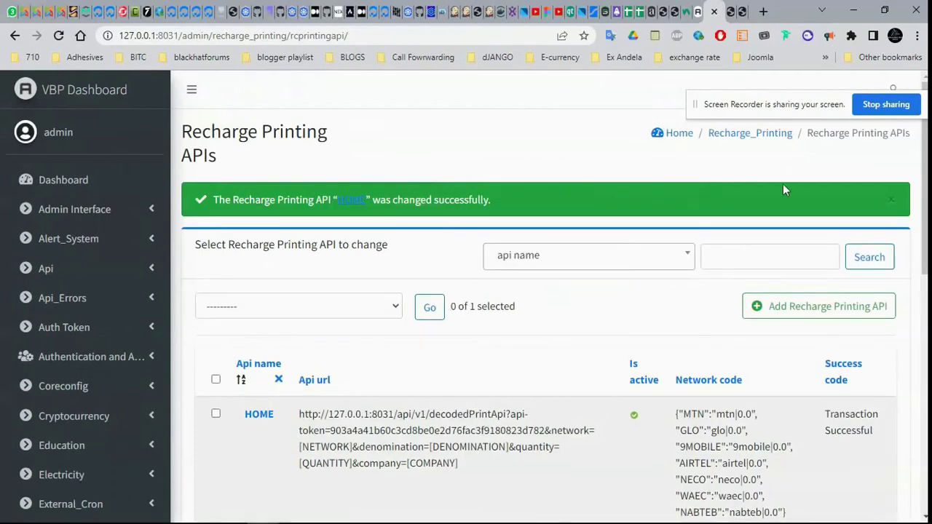
# Open the MTN pin type from the Recharge_Printing section, review its name, and switch to the other open pin types list.
pyautogui.click(770, 140)
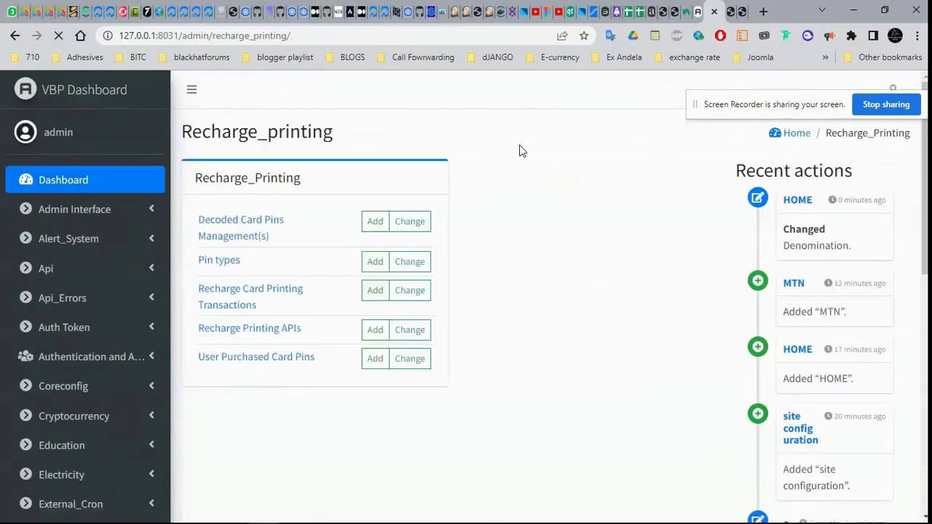
pyautogui.click(211, 263)
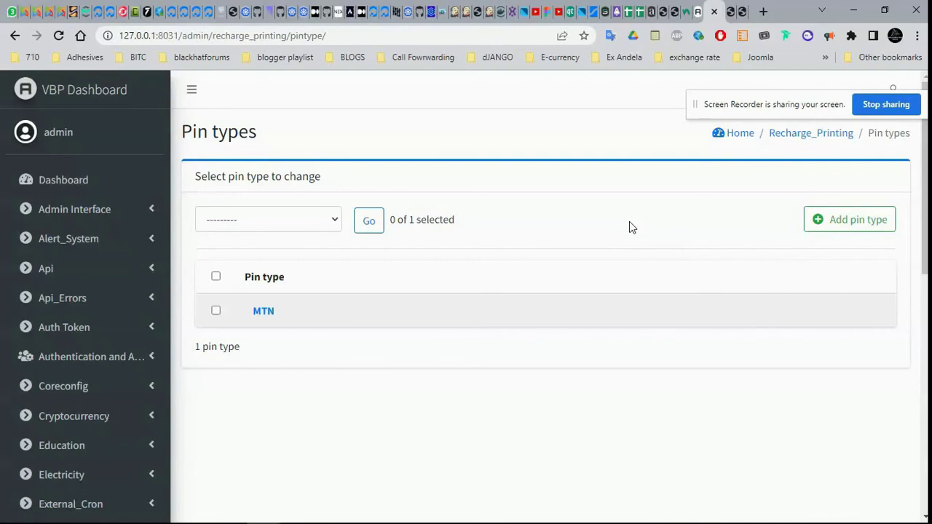
pyautogui.click(271, 313)
pyautogui.moveTo(313, 224); pyautogui.dragTo(291, 224)
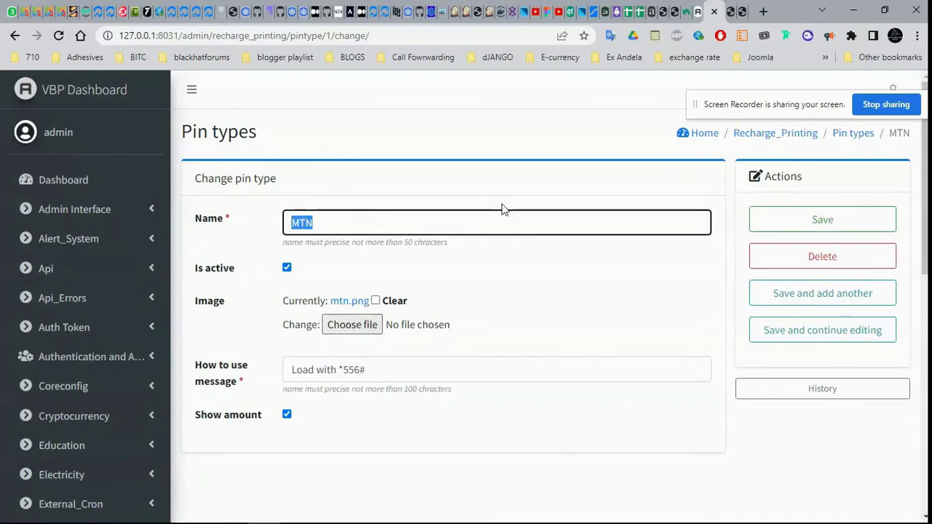
pyautogui.click(713, 11)
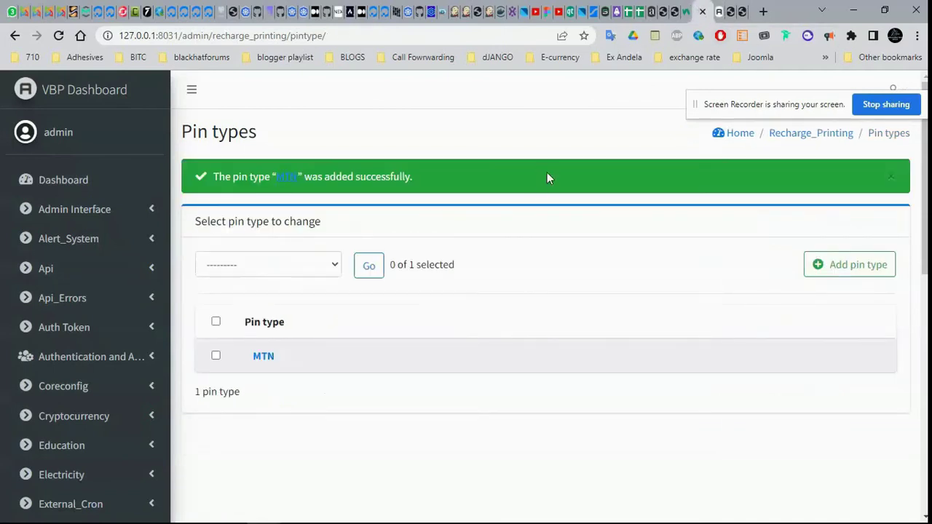
# Open the HOME API from the Recharge Printing APIs list, checking the MTN entry in its network code.
pyautogui.click(842, 133)
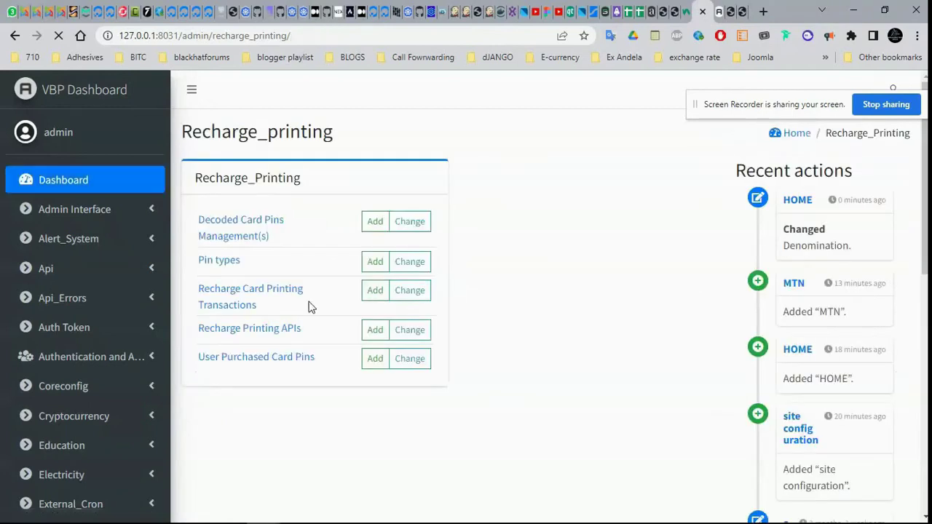
pyautogui.click(260, 328)
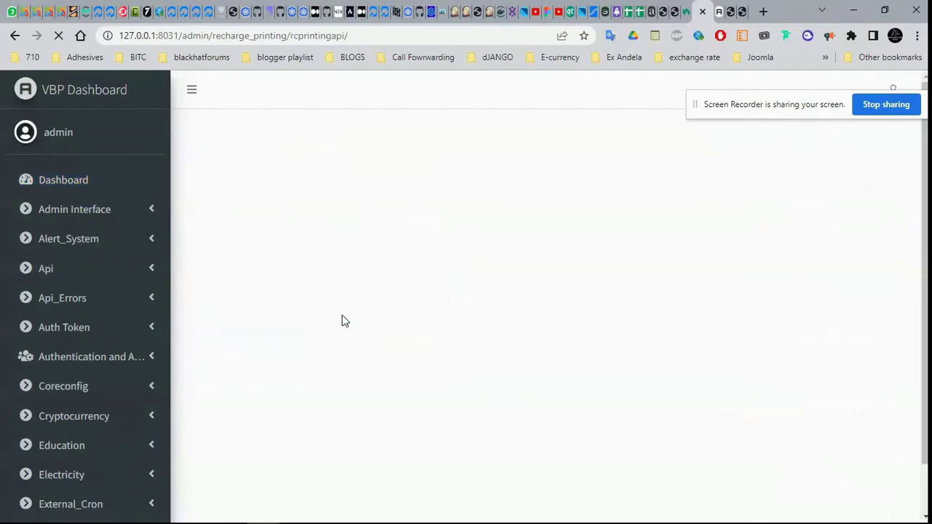
pyautogui.doubleClick(694, 369)
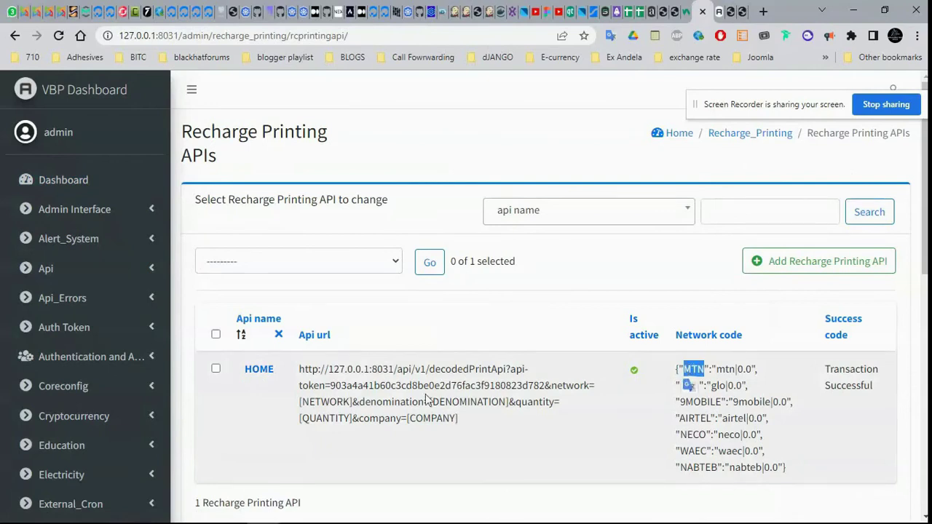
pyautogui.click(260, 369)
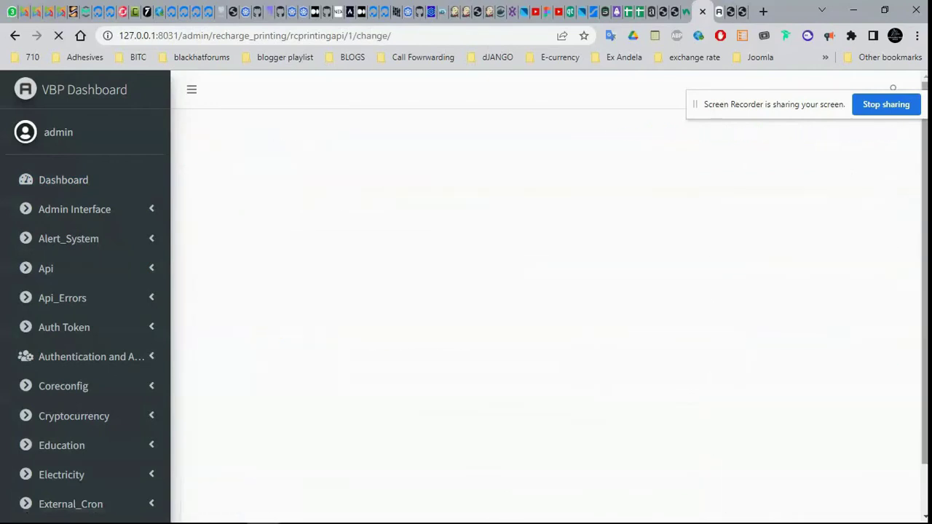
# Examine the MTN, GLO, NECO, WAEC and NABTEB names in the HOME API's network code, then return to the MTN pin type form.
pyautogui.scroll(-3, 448, 329)
pyautogui.scroll(-3, 460, 353)
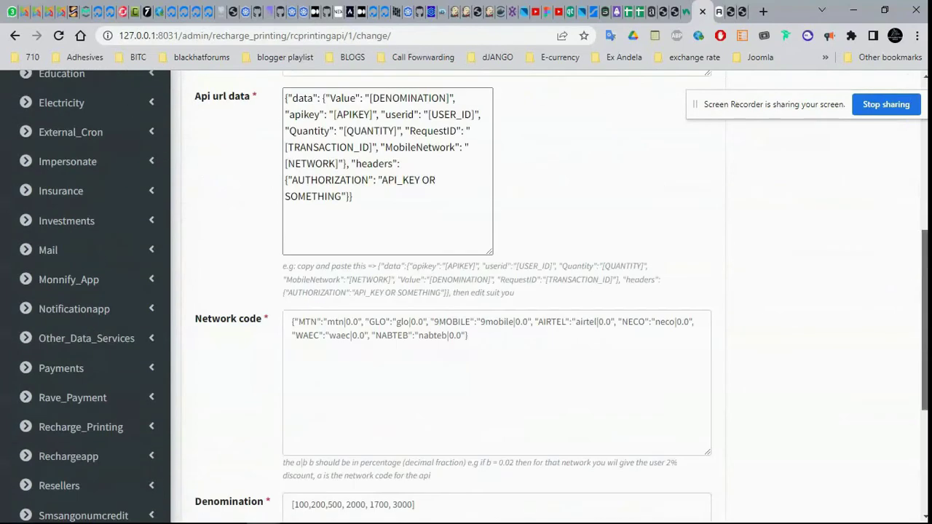
pyautogui.doubleClick(314, 326)
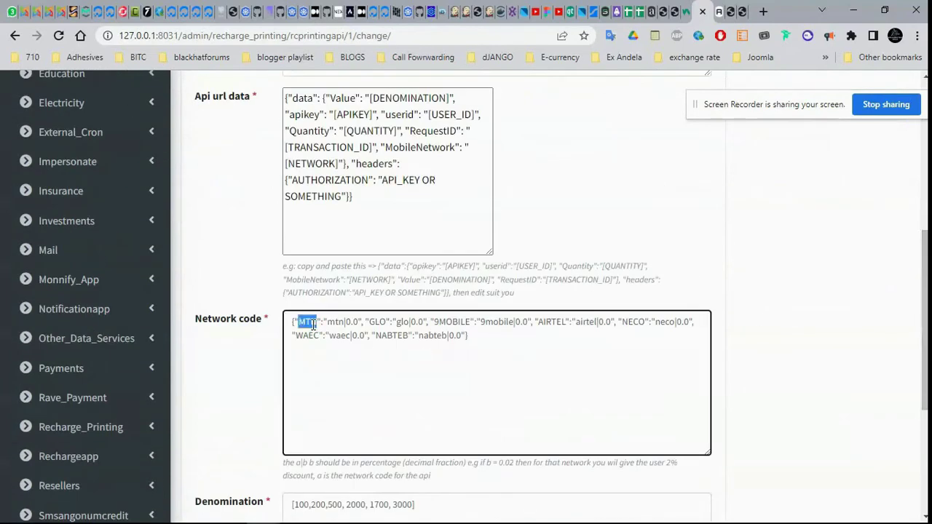
pyautogui.doubleClick(375, 322)
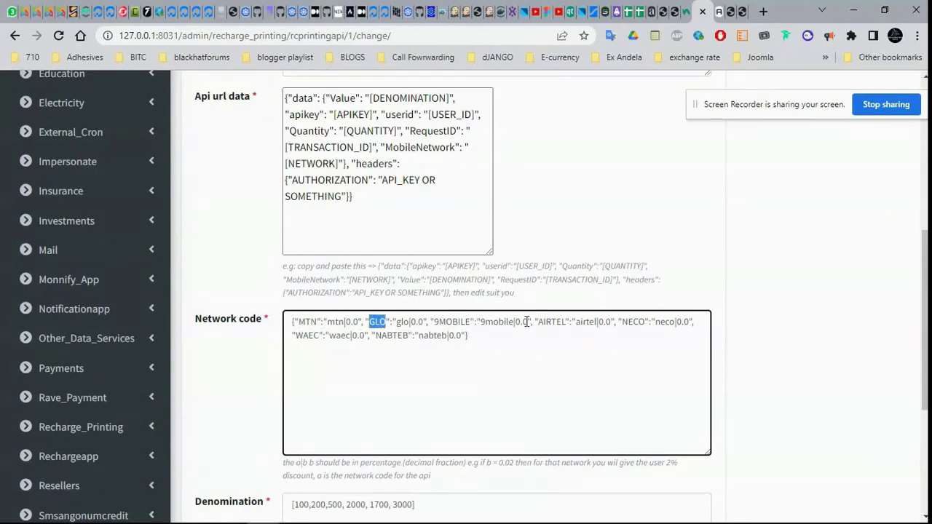
pyautogui.doubleClick(633, 321)
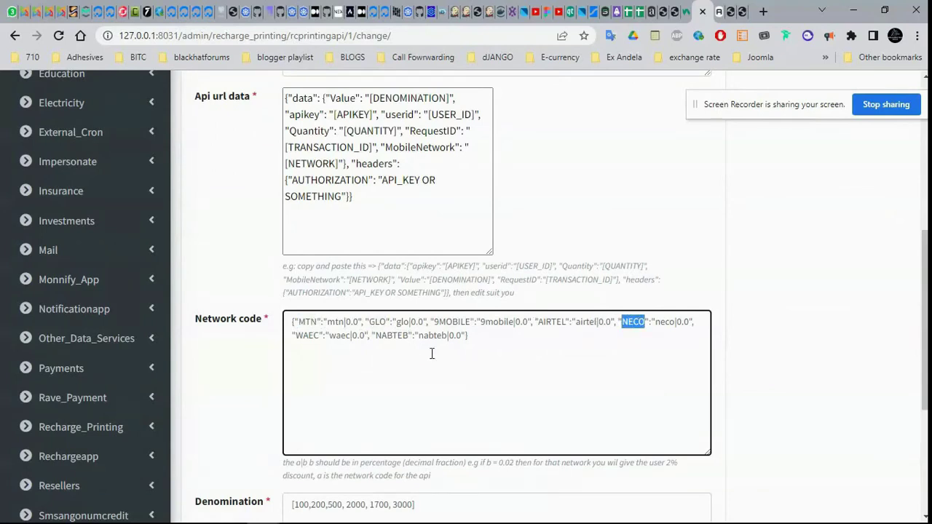
pyautogui.doubleClick(308, 336)
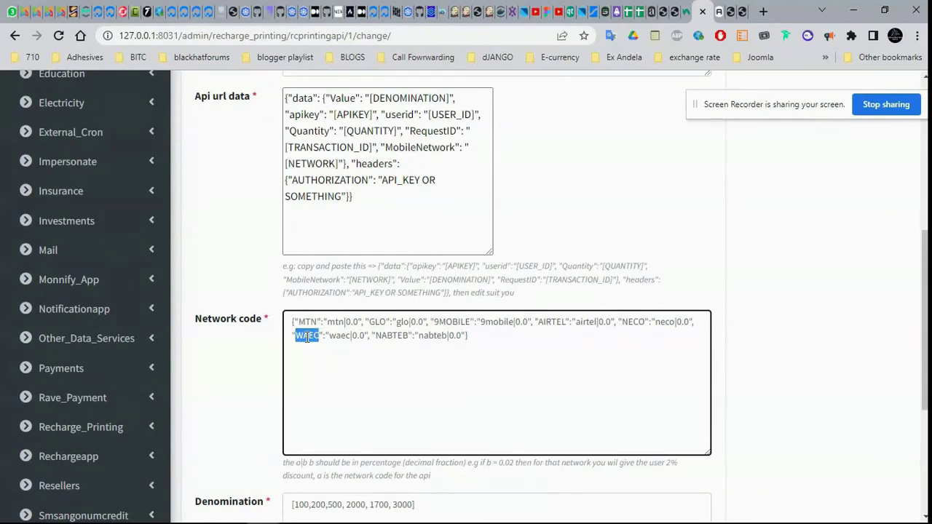
pyautogui.doubleClick(389, 336)
pyautogui.press('Home')
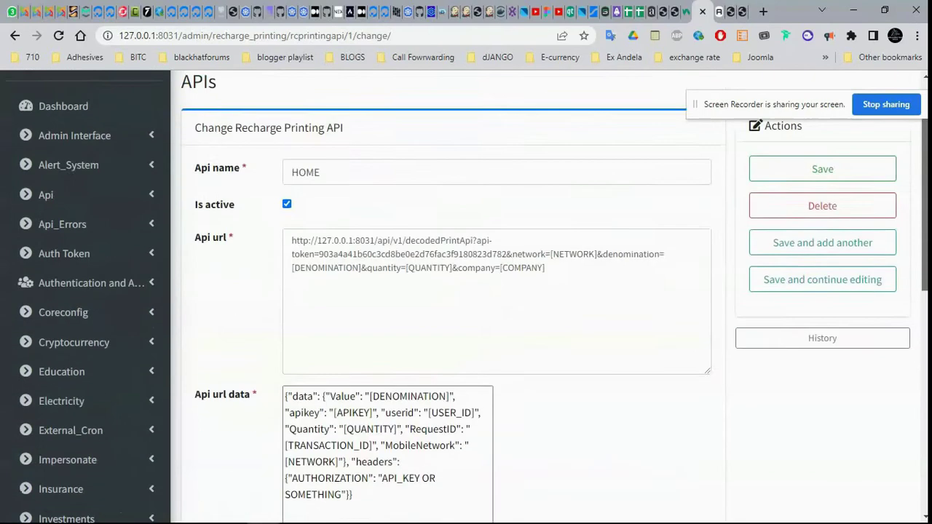
pyautogui.hotkey('alt', 'Left')
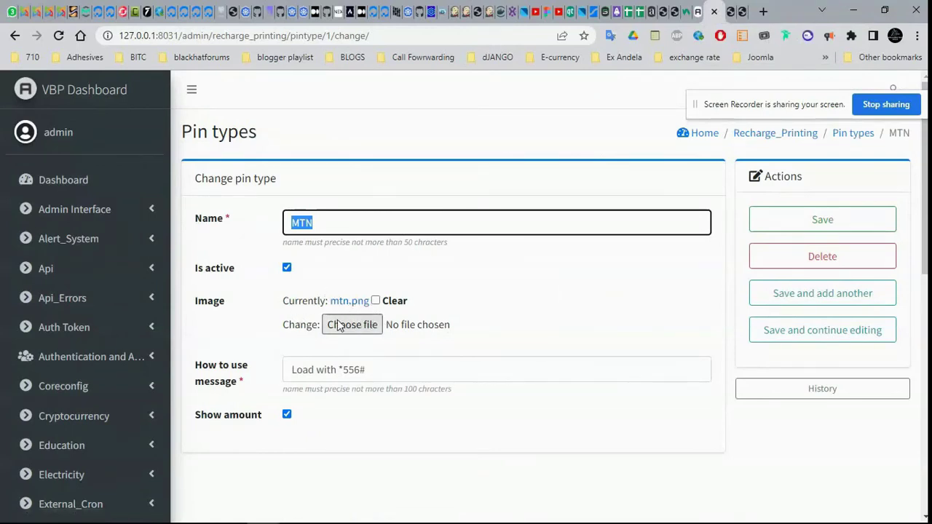
# Keep the MTN pin type active, set its how-to-use message to "Load with *555*pin#" and save it.
pyautogui.click(287, 268)
pyautogui.click(287, 269)
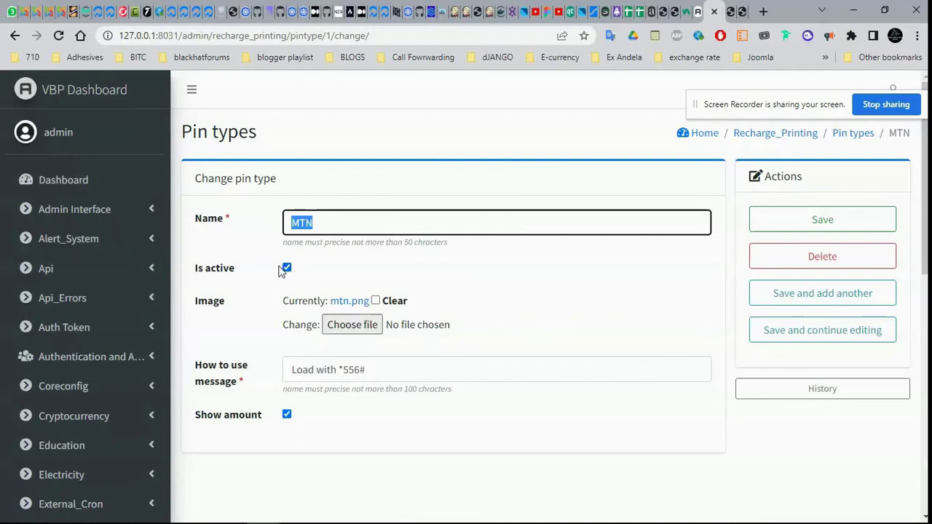
pyautogui.click(375, 370)
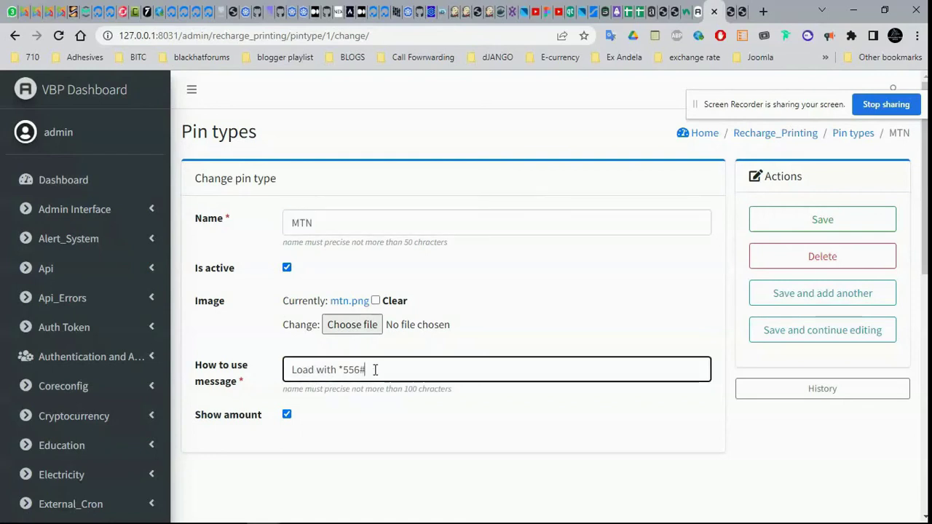
pyautogui.press('BackSpace')
pyautogui.write('*pin#')
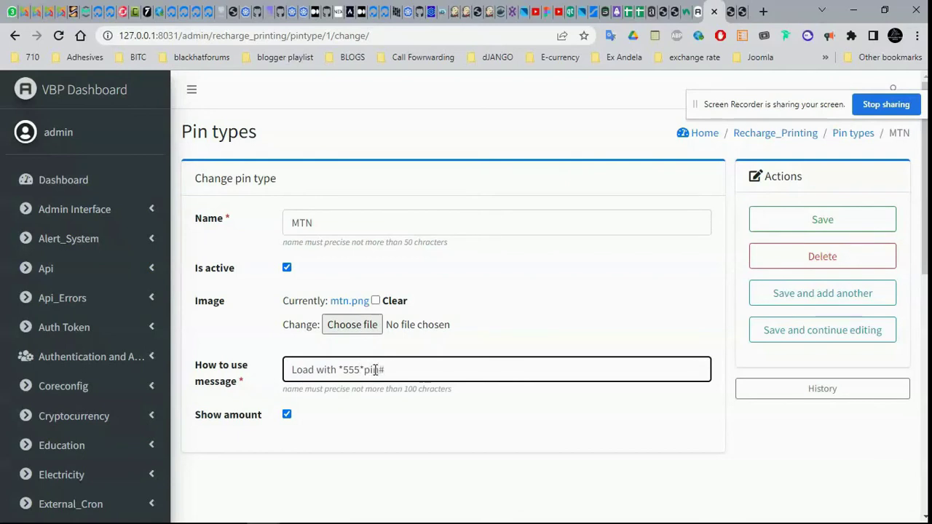
pyautogui.click(837, 219)
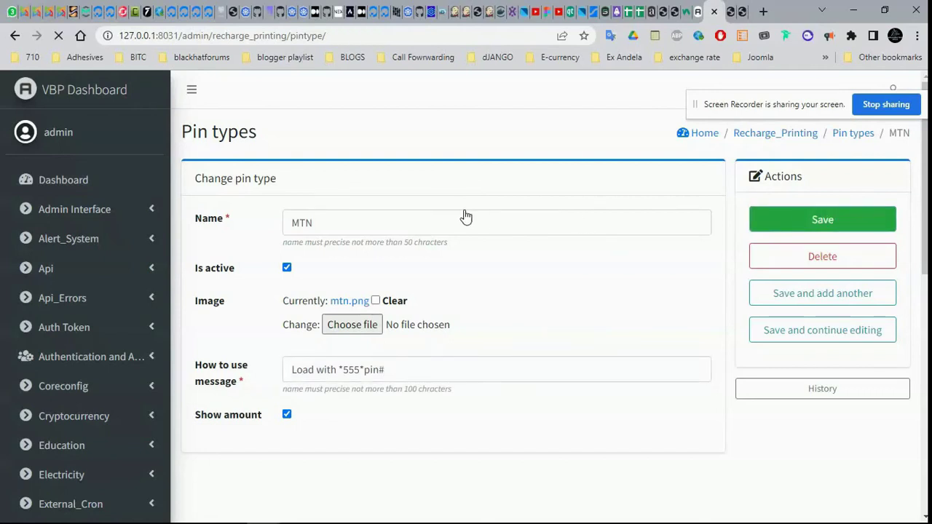
# Switch to the customer Recharge Card Printing page, dismiss the transaction notice and open the admin Upload E-pins page.
pyautogui.click(741, 11)
pyautogui.click(710, 11)
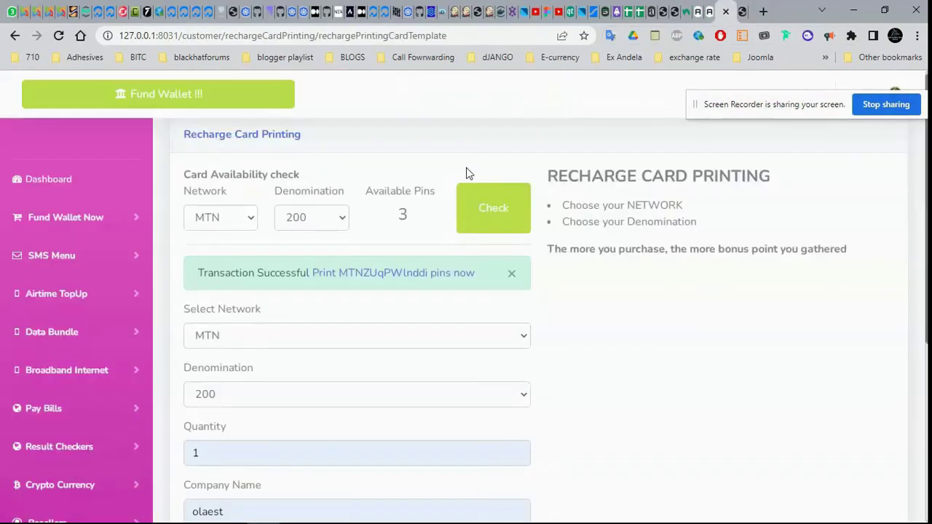
pyautogui.click(512, 275)
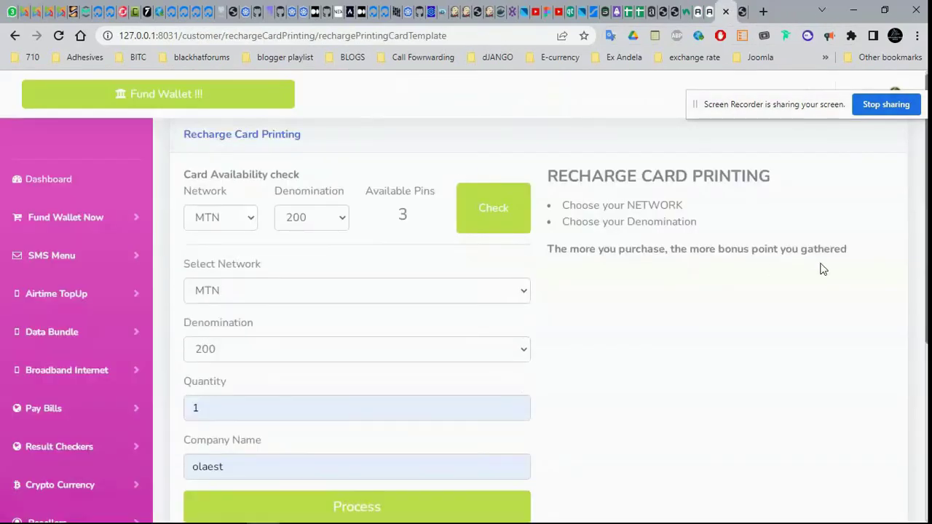
pyautogui.scroll(-3, 819, 266)
pyautogui.scroll(-1, 399, 358)
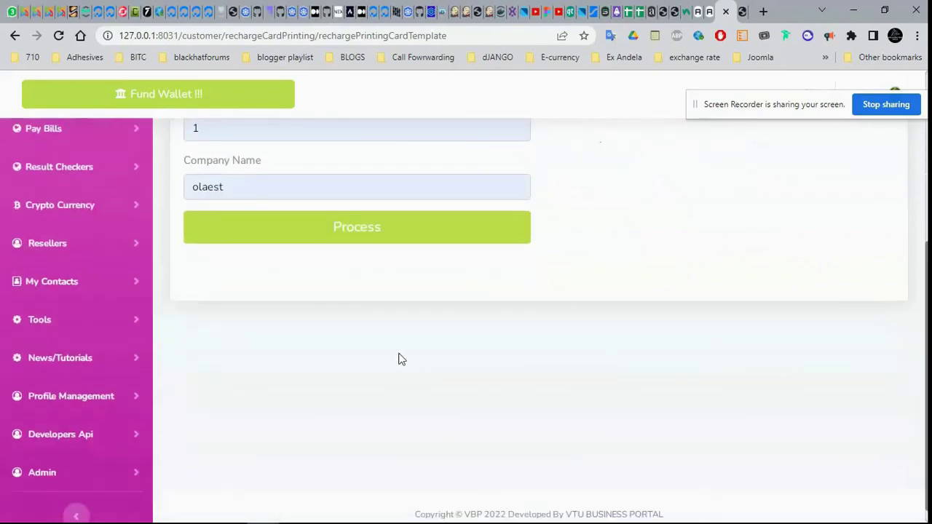
pyautogui.click(118, 471)
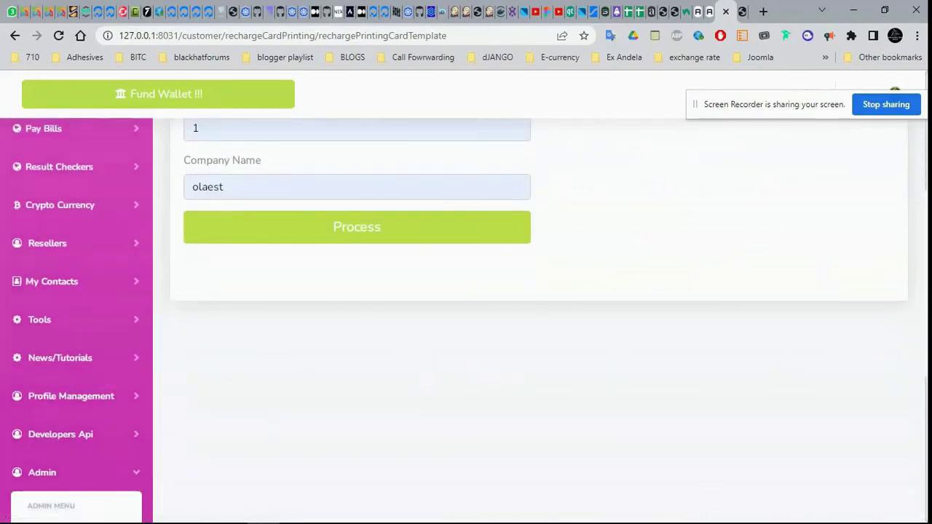
pyautogui.scroll(-5, 894, 286)
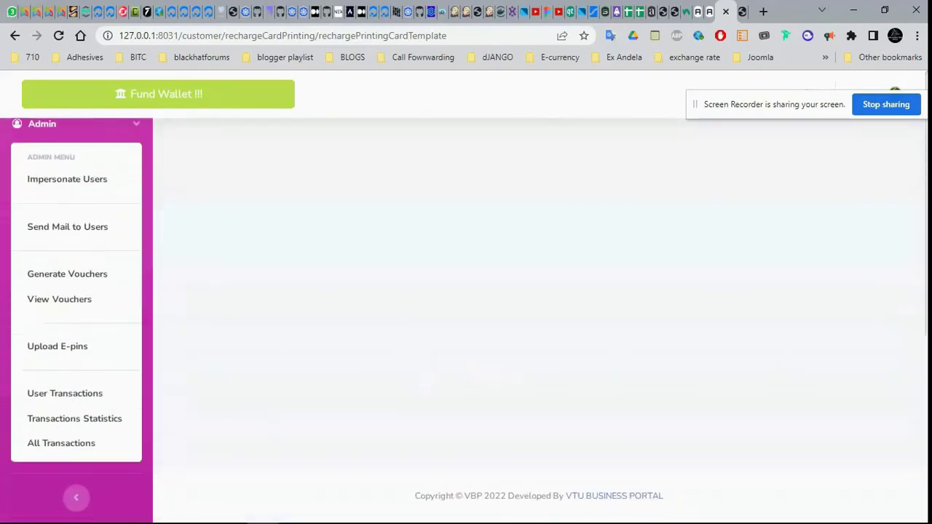
pyautogui.click(67, 350)
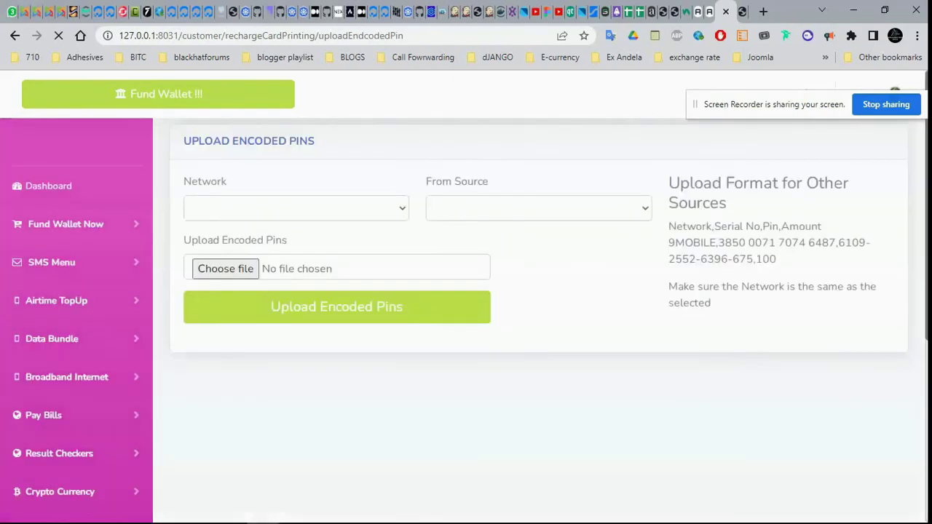
# Choose MTN as the network and OTHERS as the source for the encoded pins upload.
pyautogui.click(378, 208)
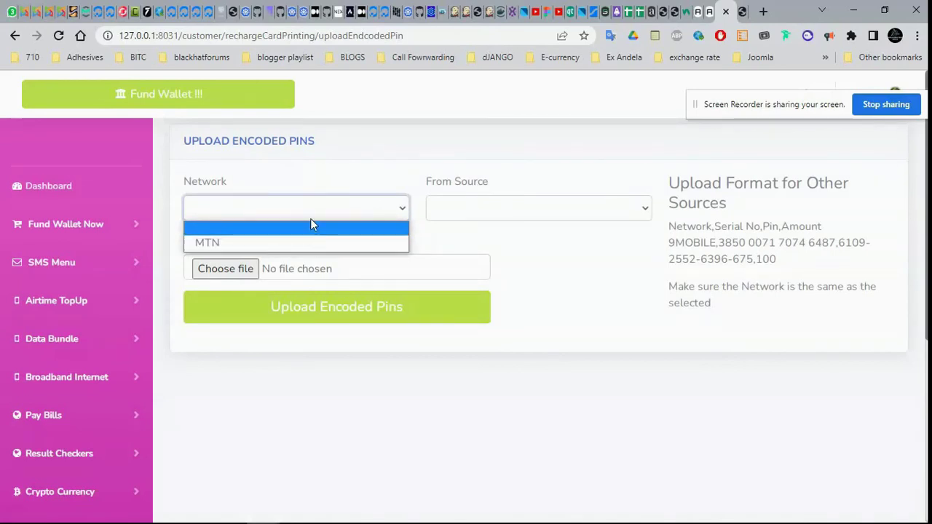
pyautogui.click(312, 207)
pyautogui.click(313, 208)
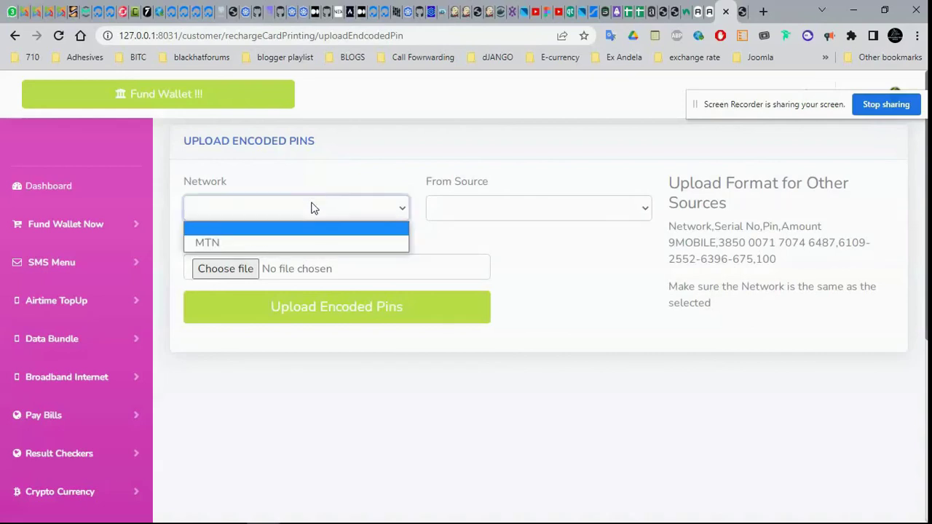
pyautogui.click(404, 243)
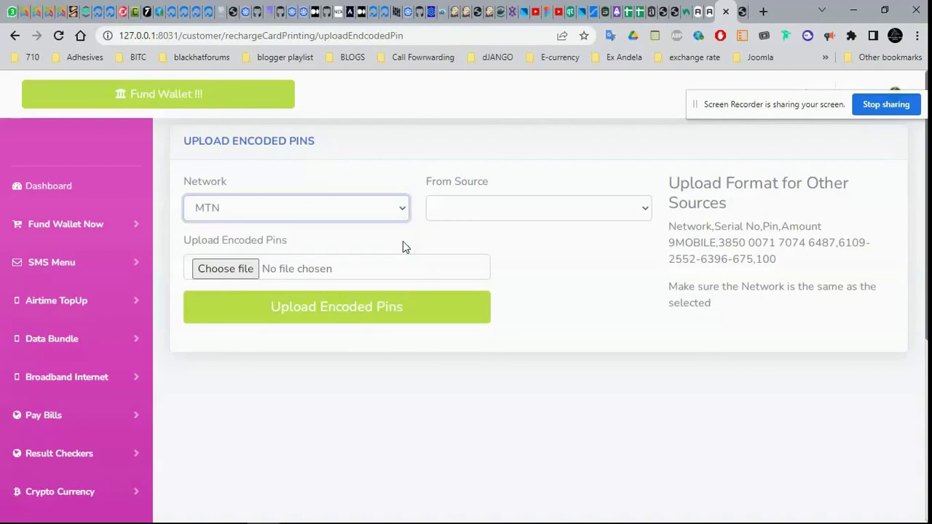
pyautogui.click(516, 212)
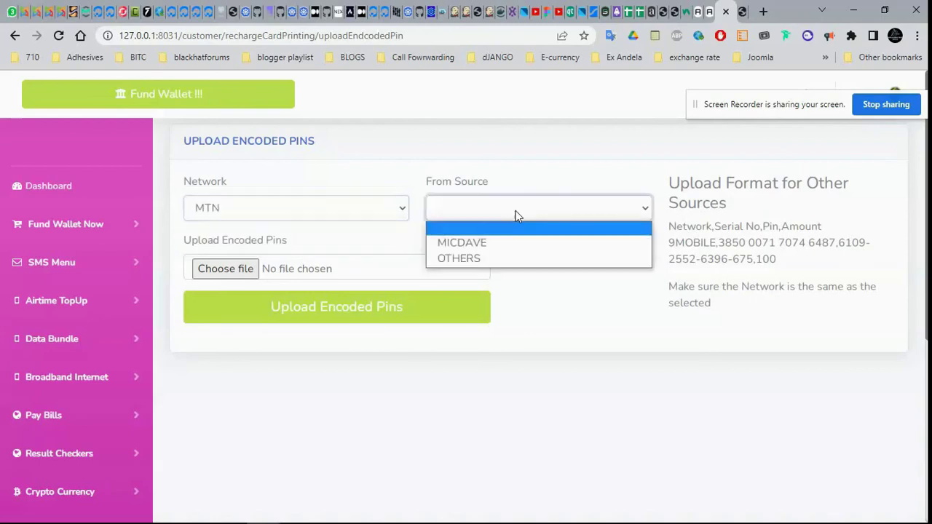
pyautogui.click(458, 258)
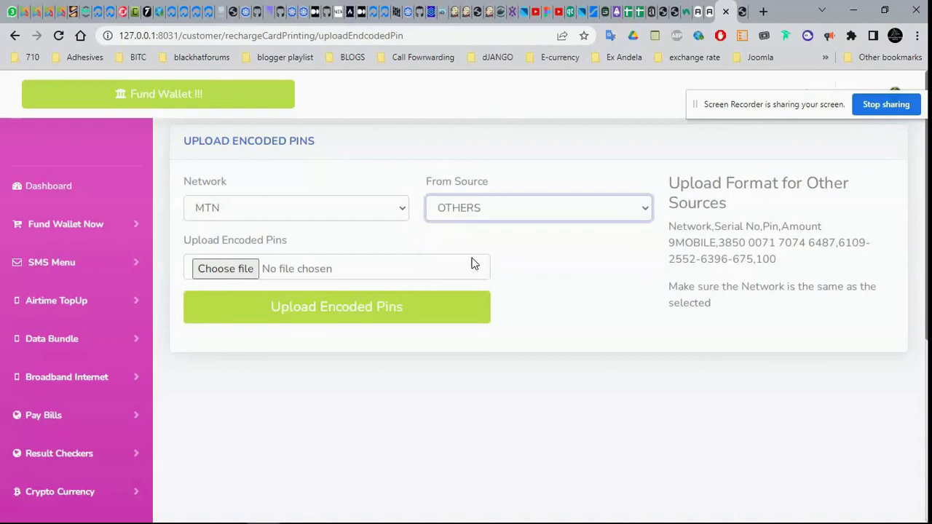
# Review the upload format for other sources, covering network, serial number, pin and amount, along with the 9MOBILE example line.
pyautogui.doubleClick(693, 226)
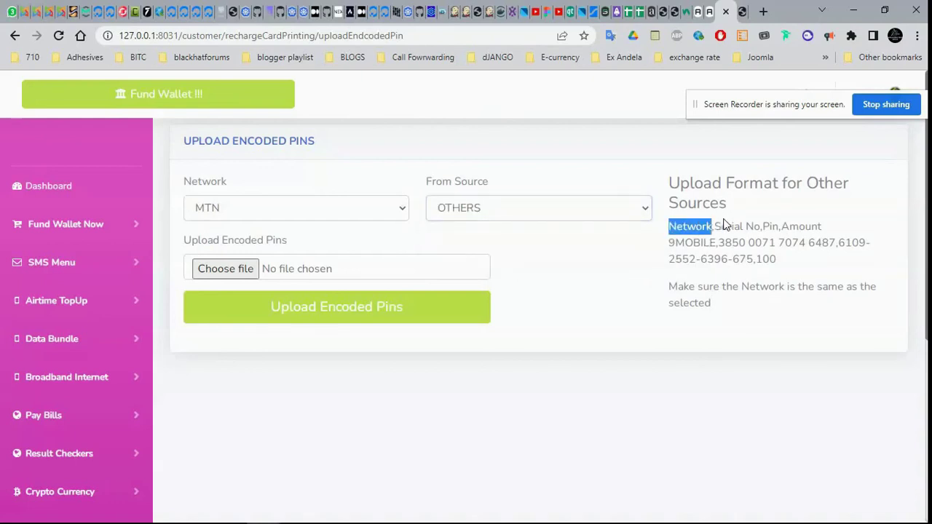
pyautogui.doubleClick(728, 226)
pyautogui.click(767, 227)
pyautogui.doubleClick(767, 227)
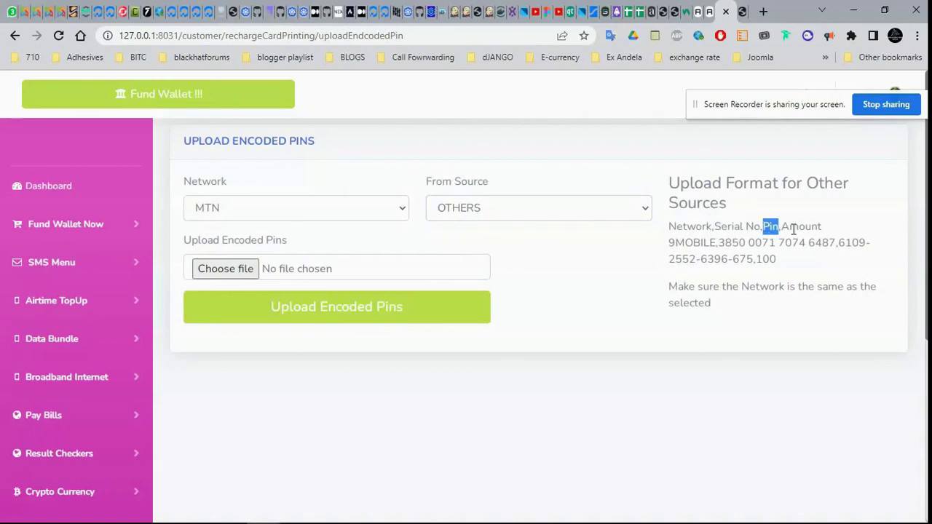
pyautogui.doubleClick(793, 227)
pyautogui.moveTo(792, 260); pyautogui.dragTo(671, 244)
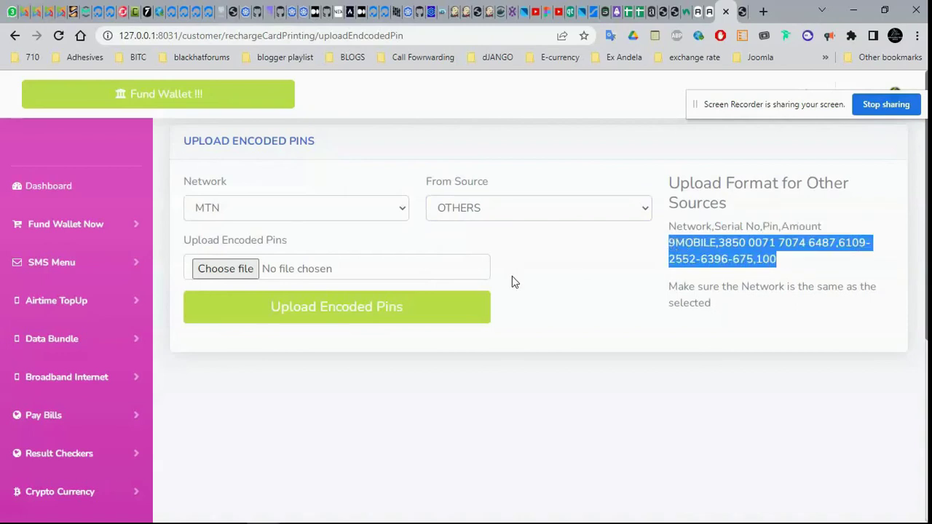
# Switch to File Explorer's rechargecard printing folder and open mtnsample.txt in Notepad.
pyautogui.moveTo(291, 517)
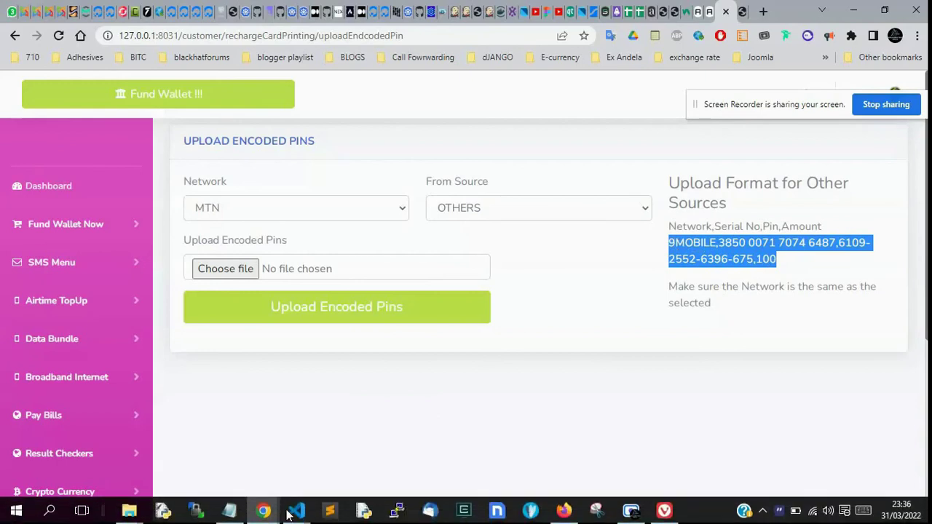
pyautogui.click(229, 510)
pyautogui.click(229, 511)
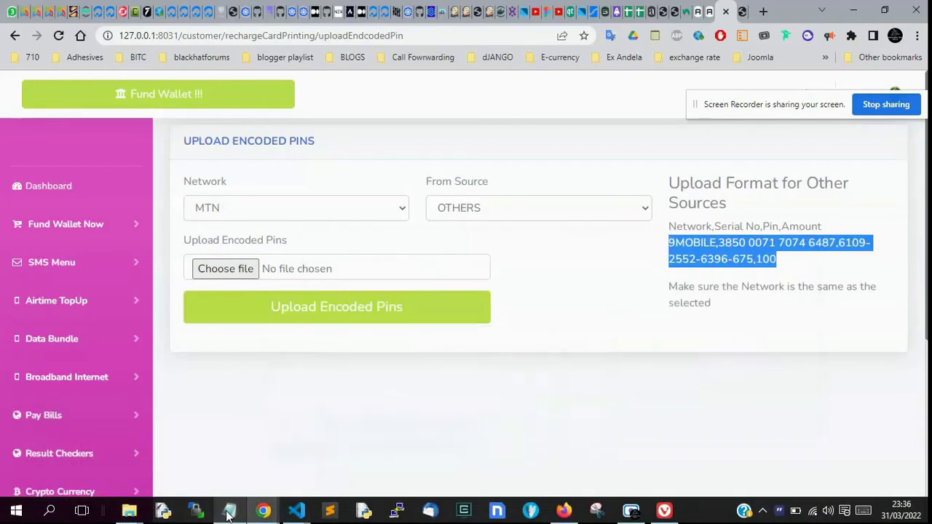
pyautogui.click(129, 511)
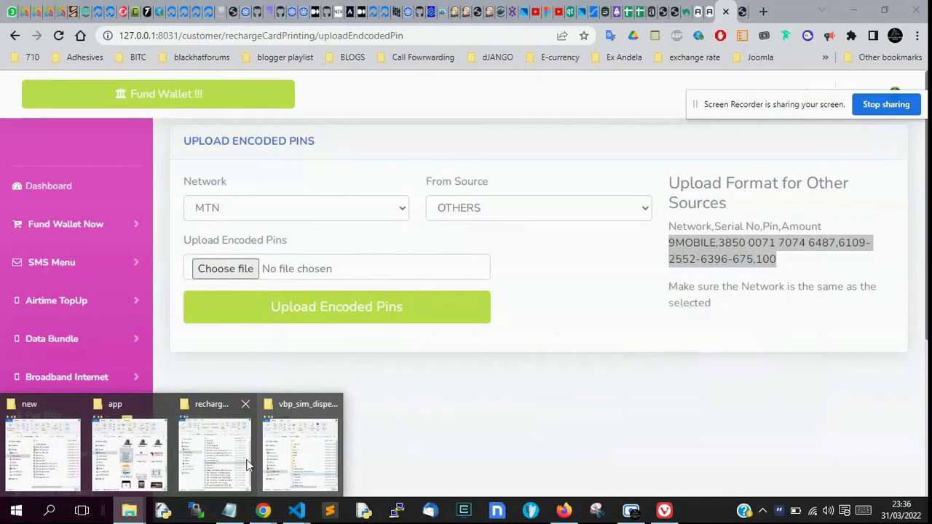
pyautogui.click(215, 455)
pyautogui.doubleClick(682, 309)
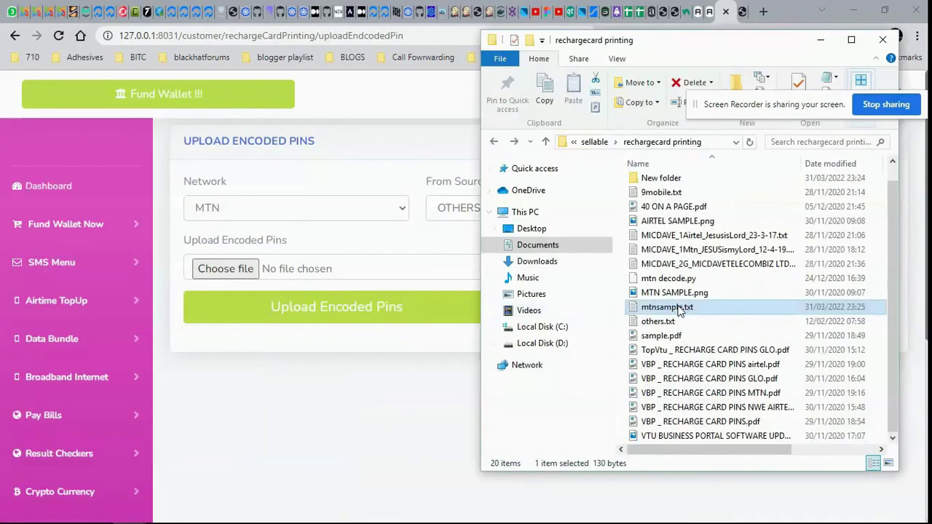
# Examine the network, serial number, pin and amount fields on the first line of mtnsample.txt.
pyautogui.moveTo(378, 184); pyautogui.dragTo(73, 153)
pyautogui.click(118, 165)
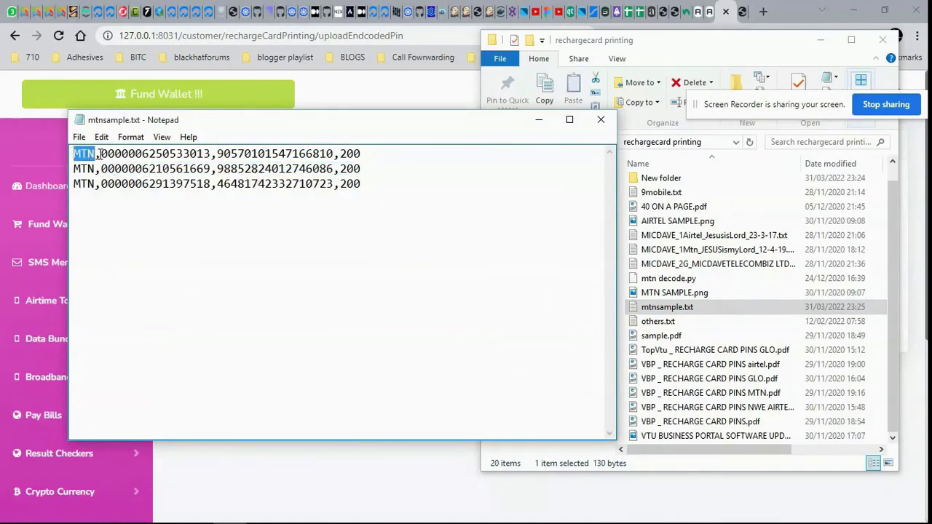
pyautogui.tripleClick(142, 154)
pyautogui.click(248, 155)
pyautogui.tripleClick(247, 154)
pyautogui.click(266, 154)
pyautogui.moveTo(346, 153); pyautogui.dragTo(387, 150)
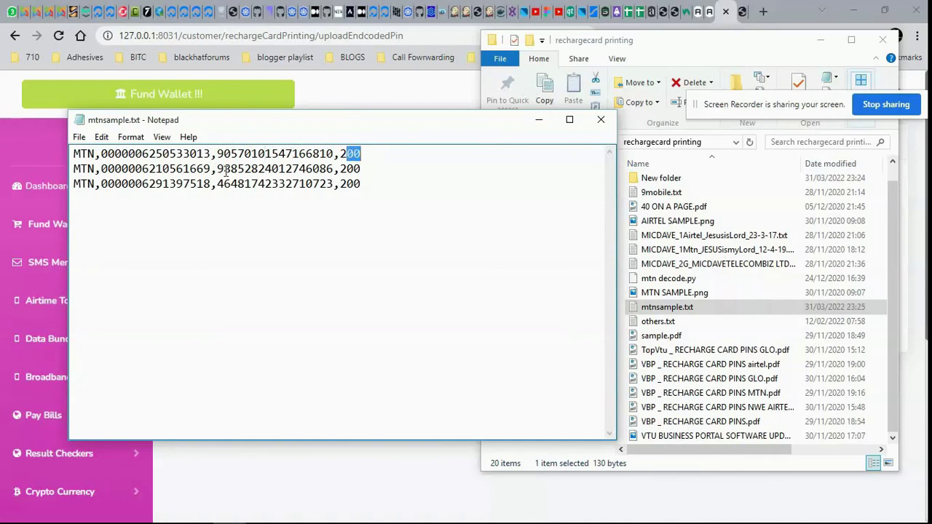
# In mtnsample.txt, replace one middle digit of the serial numbers on lines one to three with 5, 7 and 8 respectively.
pyautogui.click(186, 154)
pyautogui.press('BackSpace')
pyautogui.write('5')
pyautogui.click(187, 169)
pyautogui.press('BackSpace')
pyautogui.write('7')
pyautogui.click(186, 184)
pyautogui.press('BackSpace')
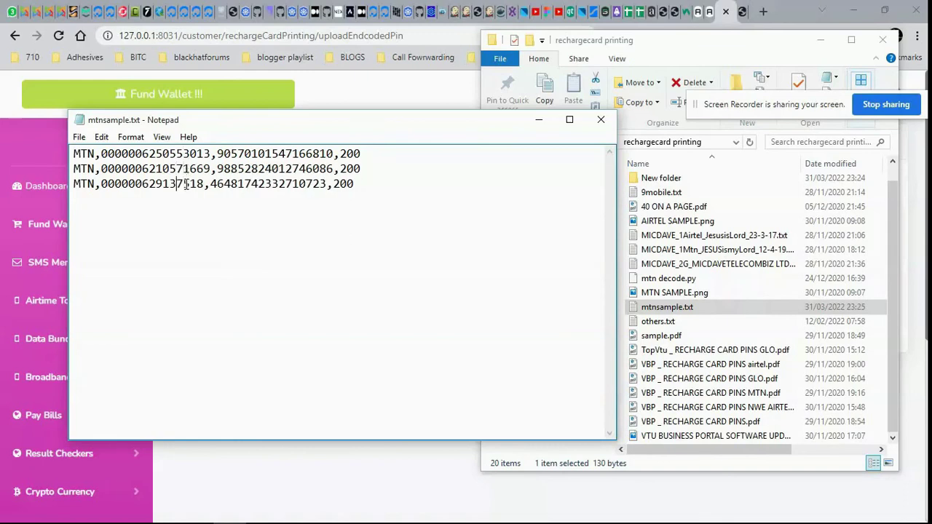
pyautogui.write('8')
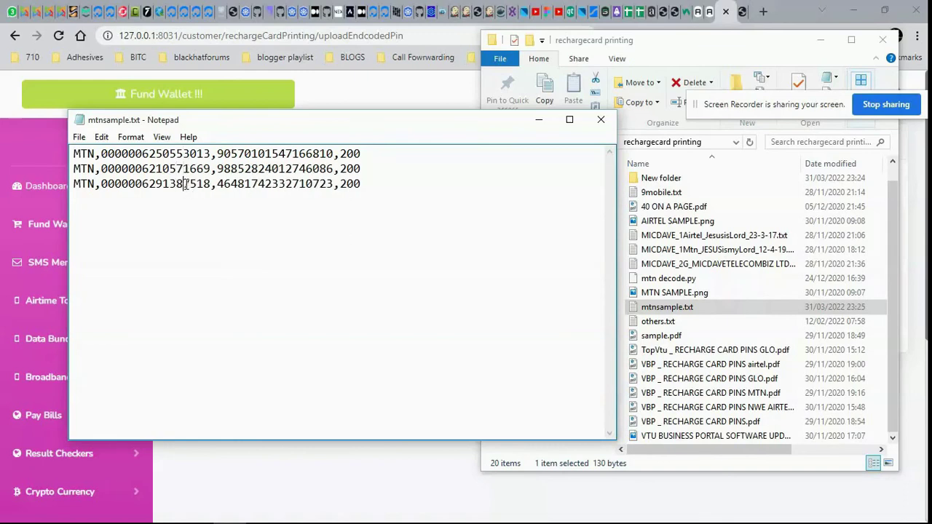
# Change one digit in the pin on each of the three lines of mtnsample.txt and save the file.
pyautogui.click(314, 169)
pyautogui.press('BackSpace')
pyautogui.write('5')
pyautogui.click(314, 183)
pyautogui.press('BackSpace')
pyautogui.write('2')
pyautogui.click(307, 151)
pyautogui.press('BackSpace')
pyautogui.write('2')
# Switch back to the browser, attach mtnsample.txt from the rechargecard printing folder, and upload the encoded pins.
pyautogui.click(398, 95)
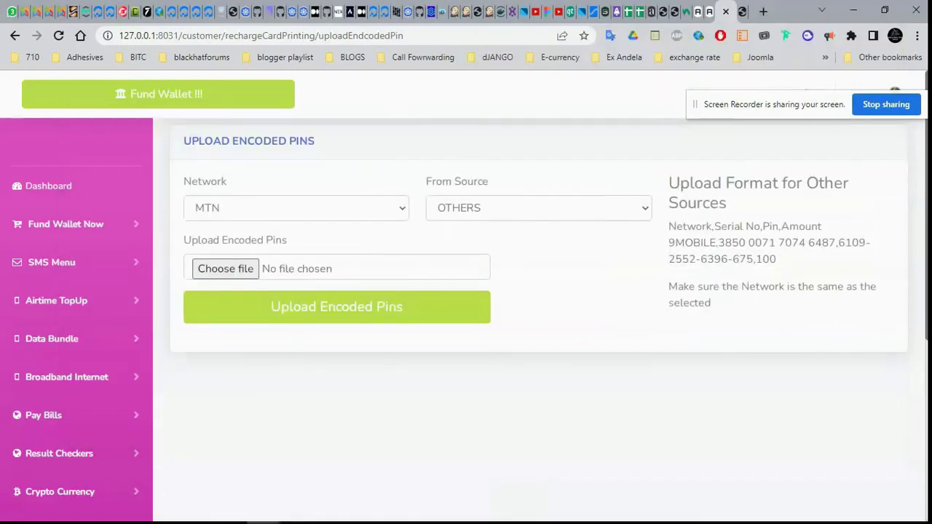
pyautogui.moveTo(163, 512)
pyautogui.moveTo(131, 513)
pyautogui.click(202, 462)
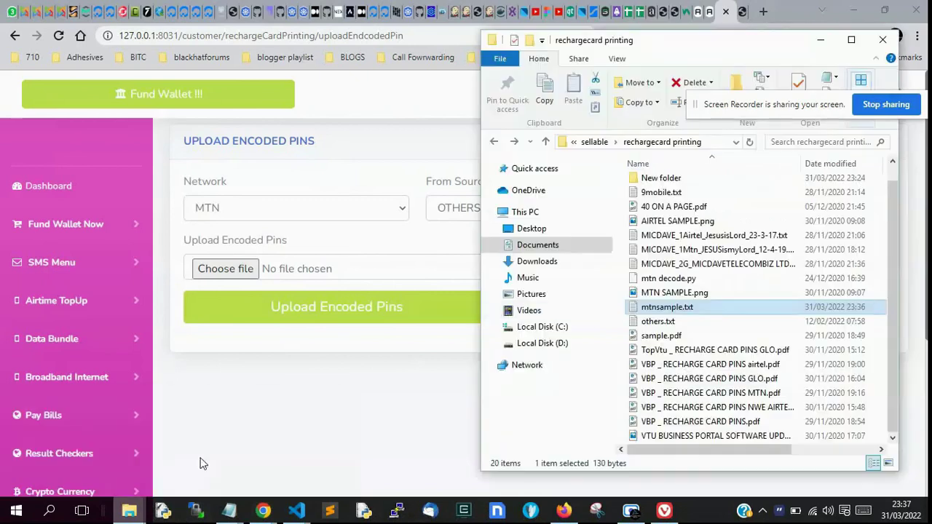
pyautogui.moveTo(650, 313); pyautogui.dragTo(304, 269)
pyautogui.click(352, 306)
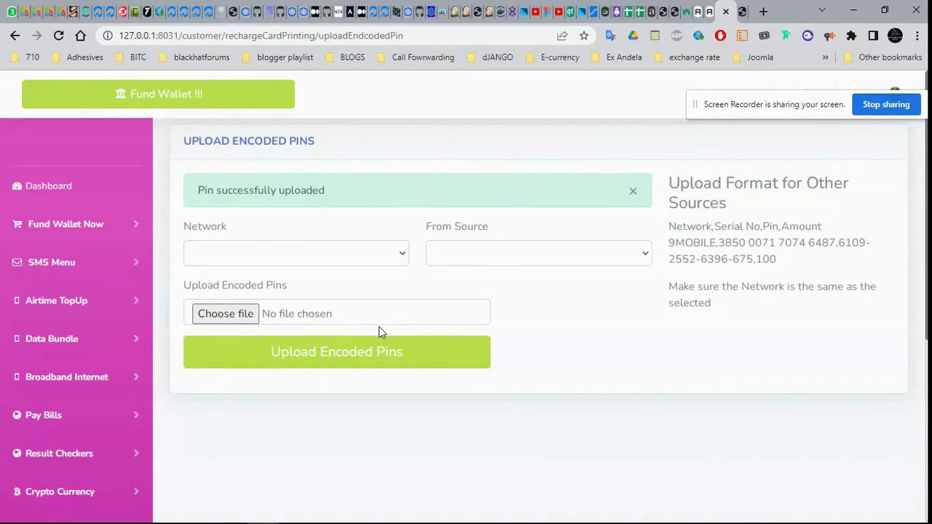
# Try to upload the same mtnsample.txt a second time with MTN as the network and OTHERS as the source.
pyautogui.click(288, 256)
pyautogui.click(247, 289)
pyautogui.click(522, 245)
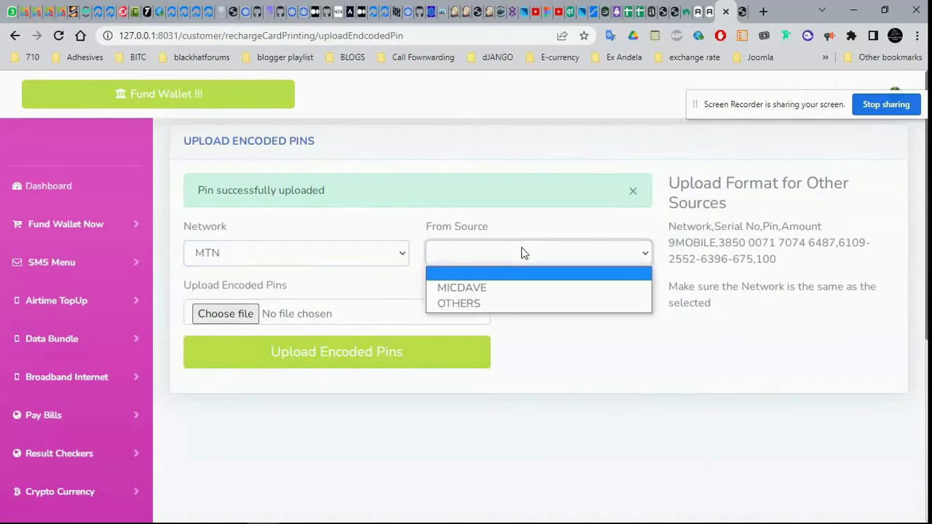
pyautogui.click(512, 303)
pyautogui.moveTo(129, 511)
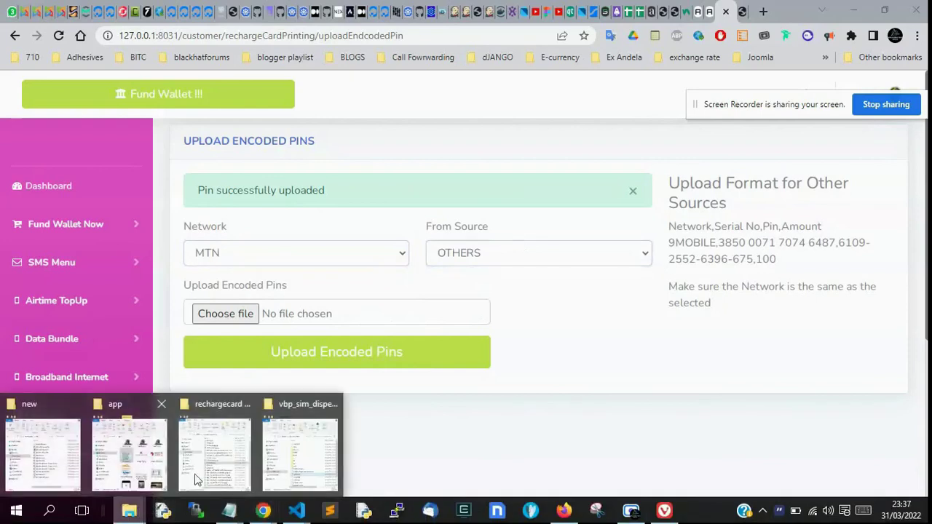
pyautogui.click(240, 445)
pyautogui.moveTo(661, 306); pyautogui.dragTo(379, 317)
pyautogui.click(400, 350)
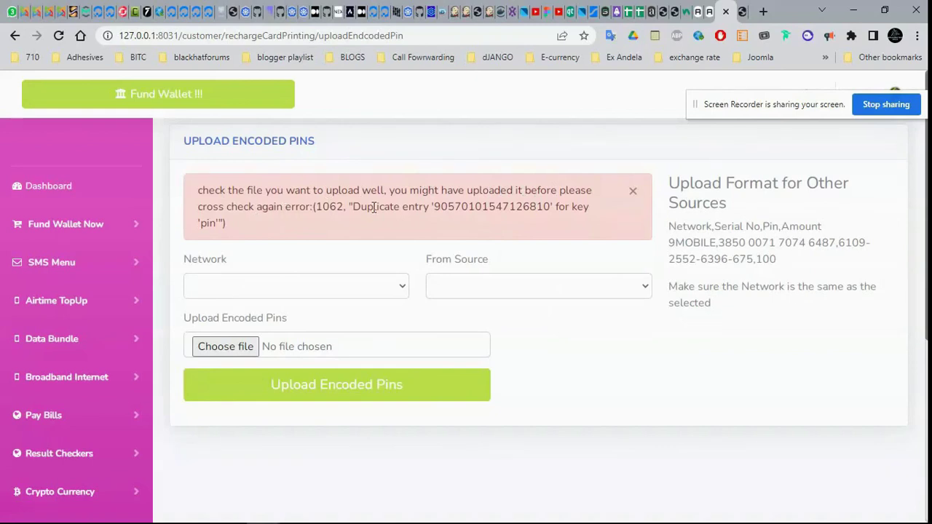
# Examine the duplicate pin details in the upload form's error alert and dismiss it.
pyautogui.moveTo(356, 206); pyautogui.dragTo(616, 209)
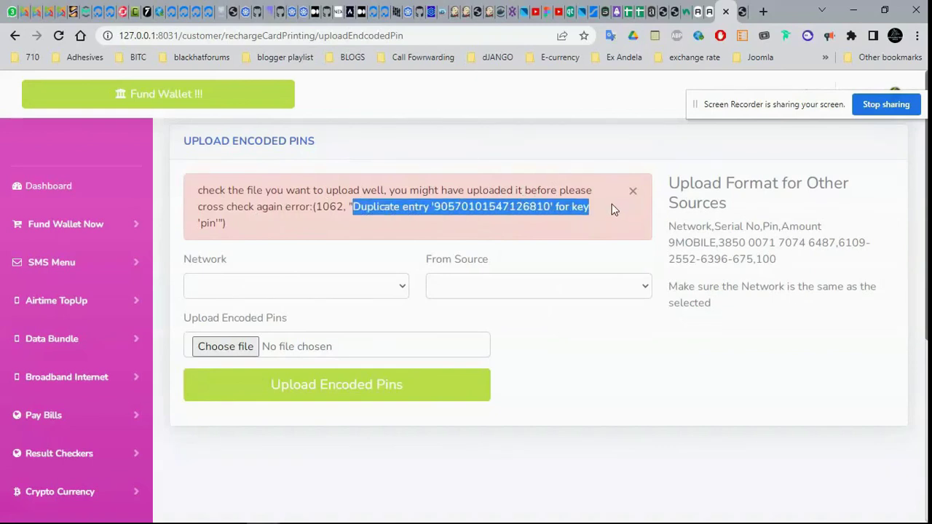
pyautogui.doubleClick(487, 208)
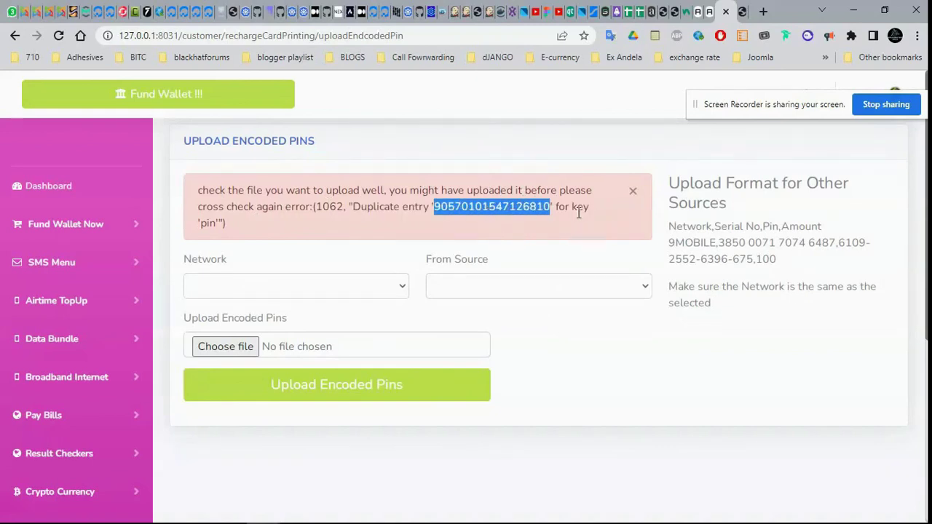
pyautogui.click(633, 192)
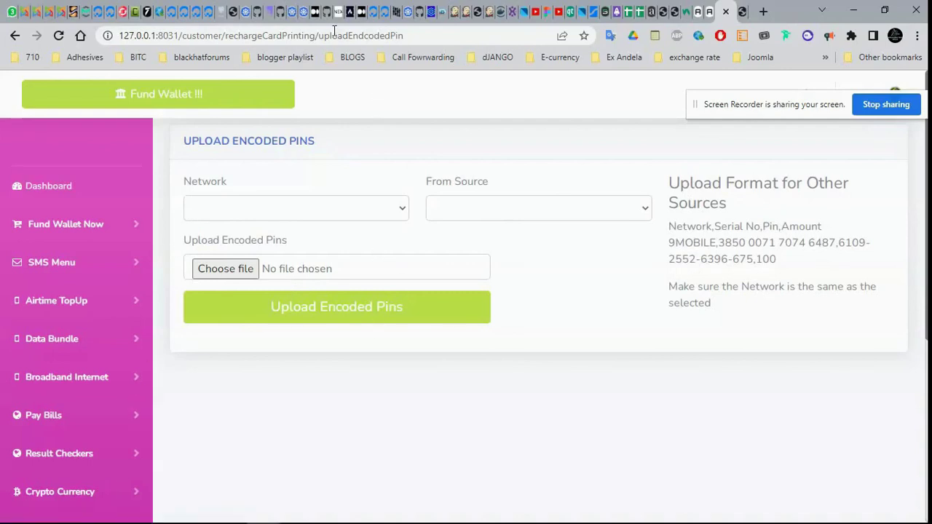
# Go to the Recharge Card Printing page at rechargeCardPrinting/rechargePrintingCardTemplate.
pyautogui.moveTo(321, 35); pyautogui.dragTo(562, 32)
pyautogui.press('BackSpace')
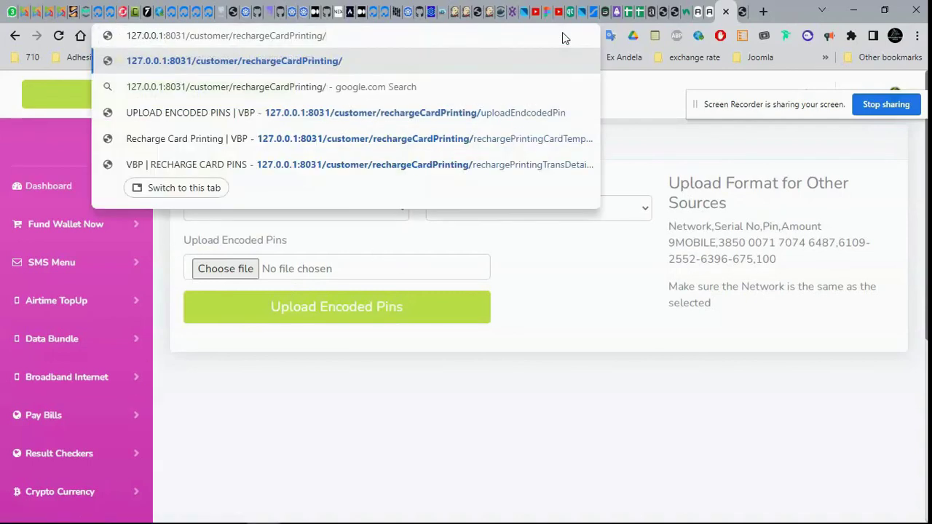
pyautogui.click(505, 139)
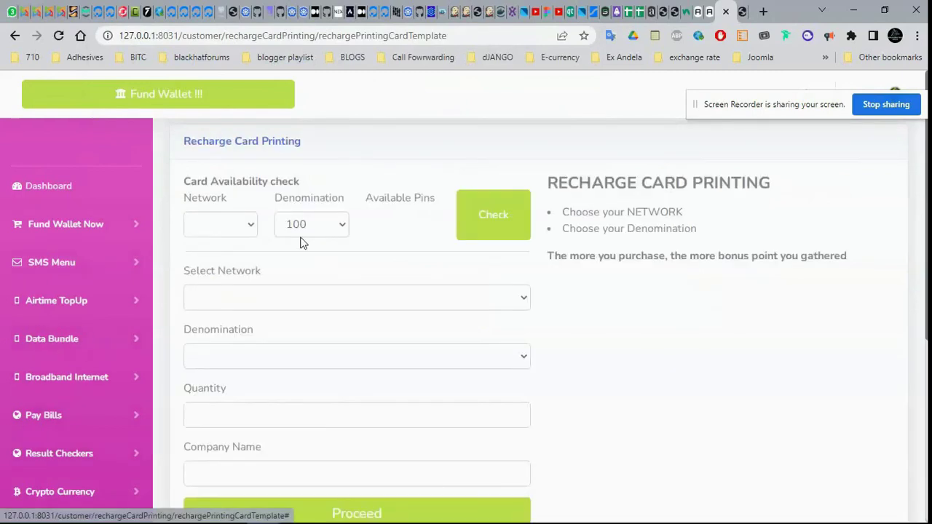
# Check card availability for GLO at denomination 100 and for another network at denomination 200.
pyautogui.click(254, 228)
pyautogui.click(223, 261)
pyautogui.click(219, 230)
pyautogui.click(222, 276)
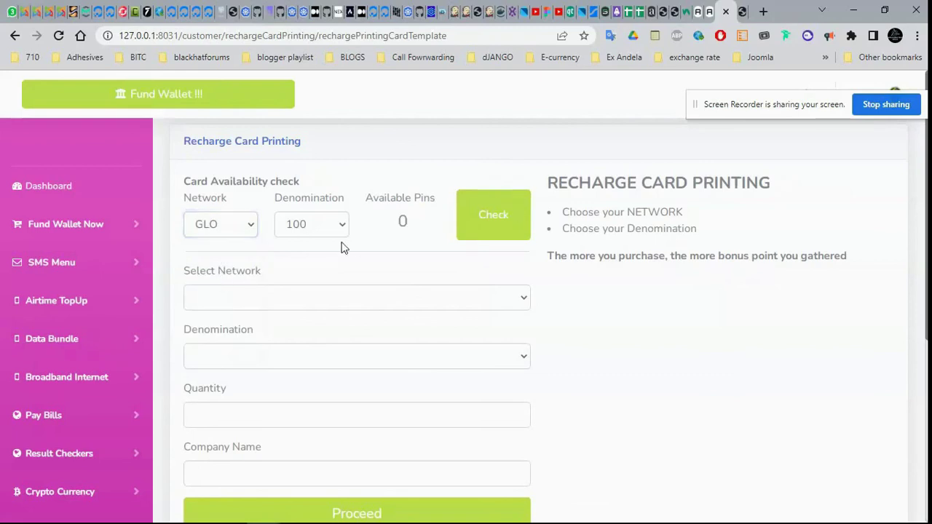
pyautogui.click(282, 230)
pyautogui.click(296, 260)
pyautogui.click(244, 225)
pyautogui.click(246, 321)
pyautogui.click(473, 223)
# Check the number of available MTN pins for denominations 100 and 200.
pyautogui.click(247, 231)
pyautogui.click(245, 259)
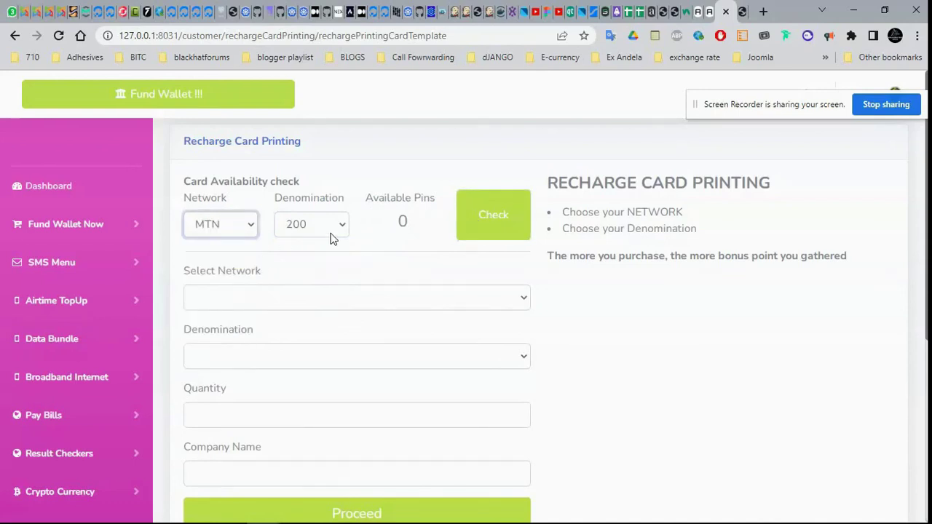
pyautogui.click(326, 230)
pyautogui.click(322, 248)
pyautogui.click(337, 231)
pyautogui.click(327, 242)
pyautogui.click(485, 213)
pyautogui.click(324, 230)
pyautogui.click(311, 260)
pyautogui.click(493, 227)
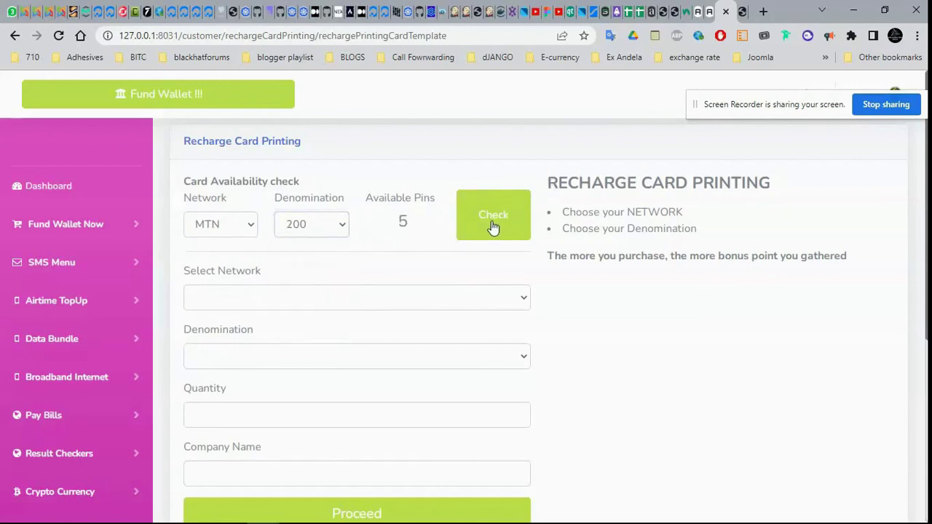
pyautogui.doubleClick(409, 227)
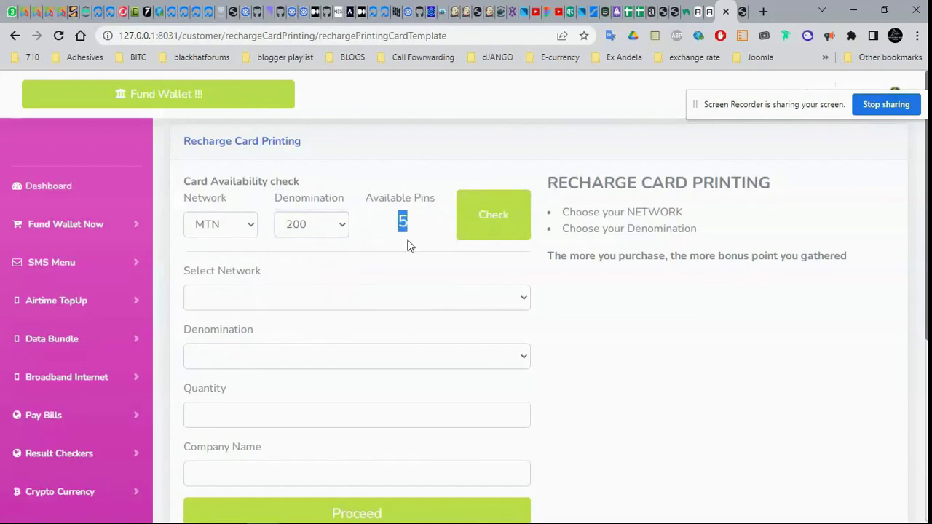
# Fill in the card printing order with network MTN, denomination 200 and quantity 2.
pyautogui.click(425, 304)
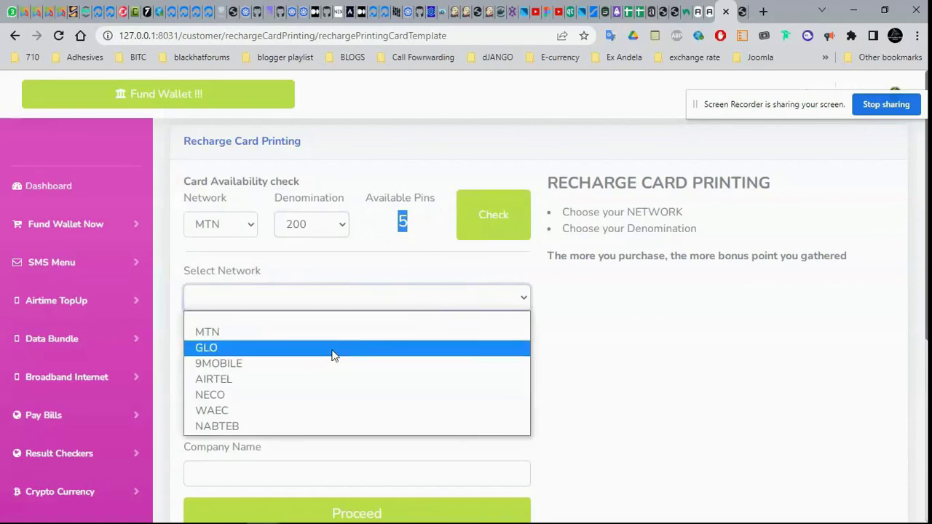
pyautogui.click(270, 333)
pyautogui.click(282, 354)
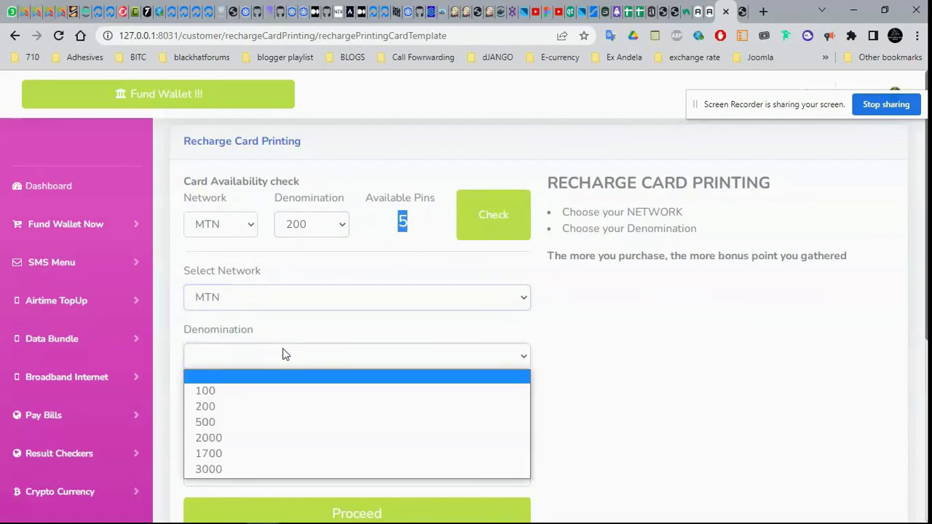
pyautogui.click(277, 407)
pyautogui.click(308, 412)
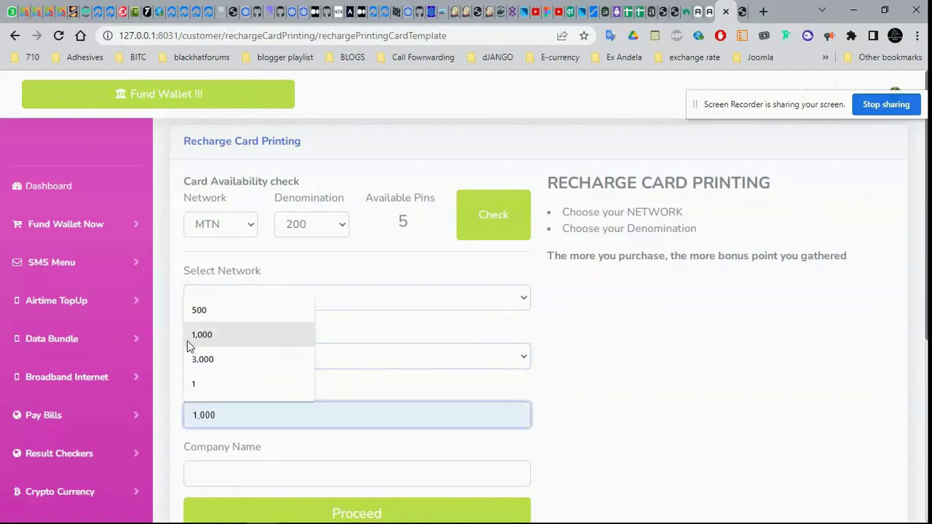
pyautogui.click(205, 391)
pyautogui.press('BackSpace')
pyautogui.write('2')
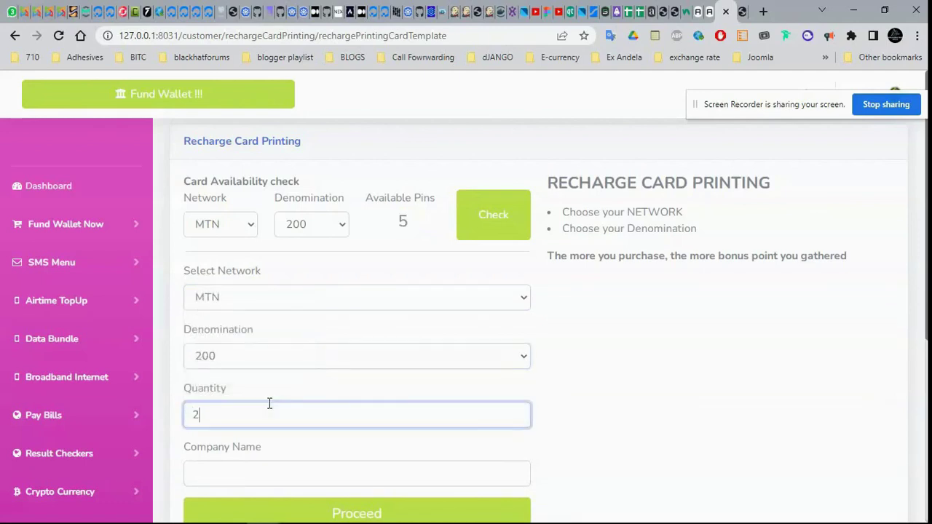
# Review the wallet credit balance in the admin account's details.
pyautogui.moveTo(792, 106); pyautogui.dragTo(807, 264)
pyautogui.click(876, 97)
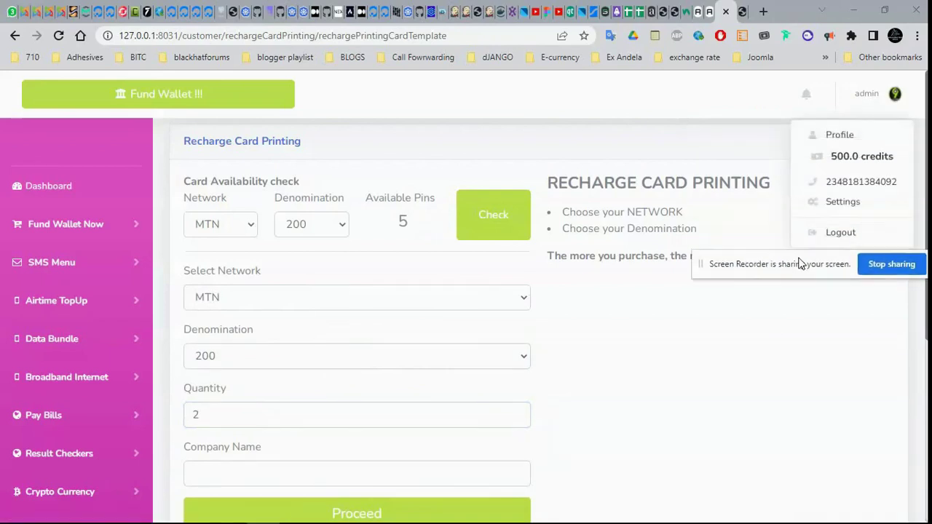
pyautogui.click(715, 175)
# Set the company name to Test, then proceed with and process the card printing order.
pyautogui.scroll(-4, 923, 372)
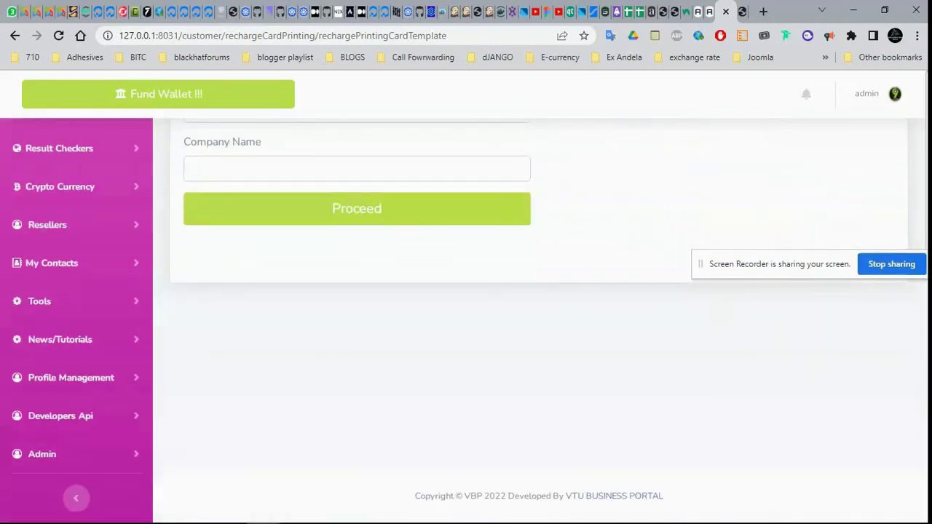
pyautogui.click(372, 212)
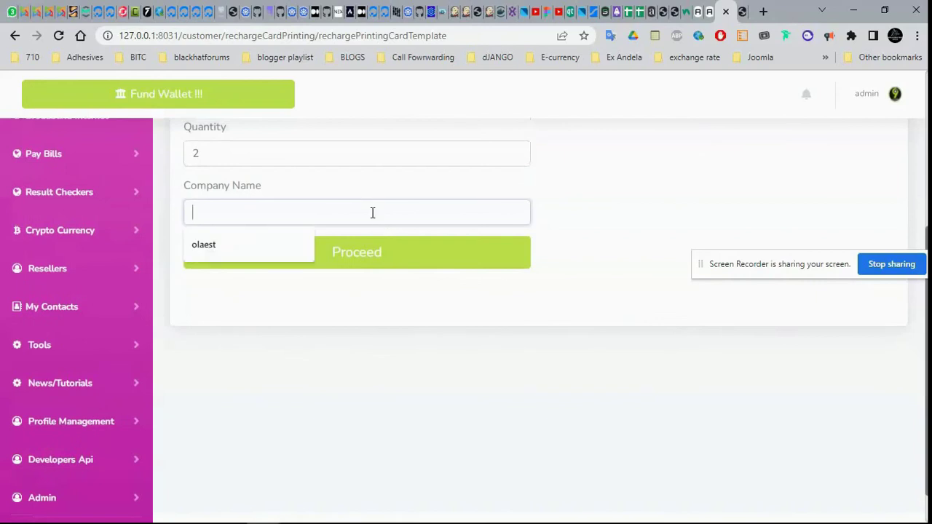
pyautogui.write('Test')
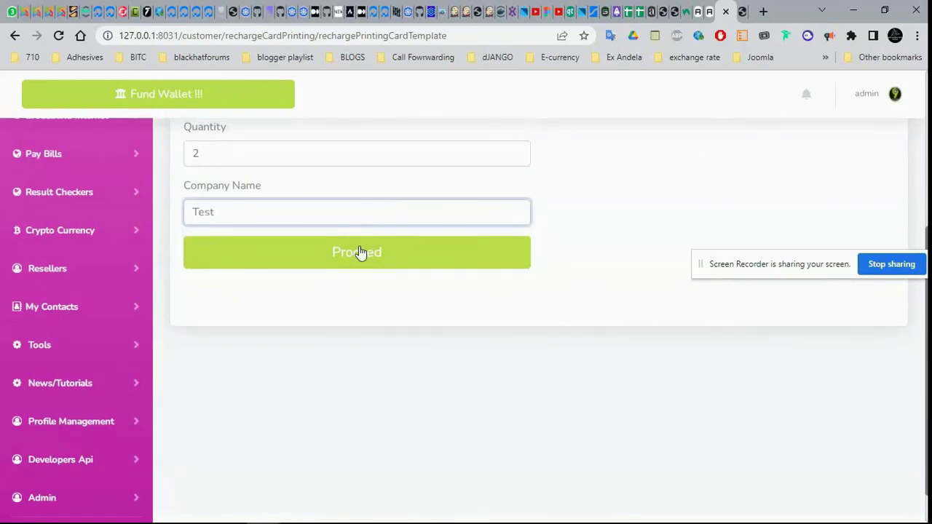
pyautogui.click(360, 251)
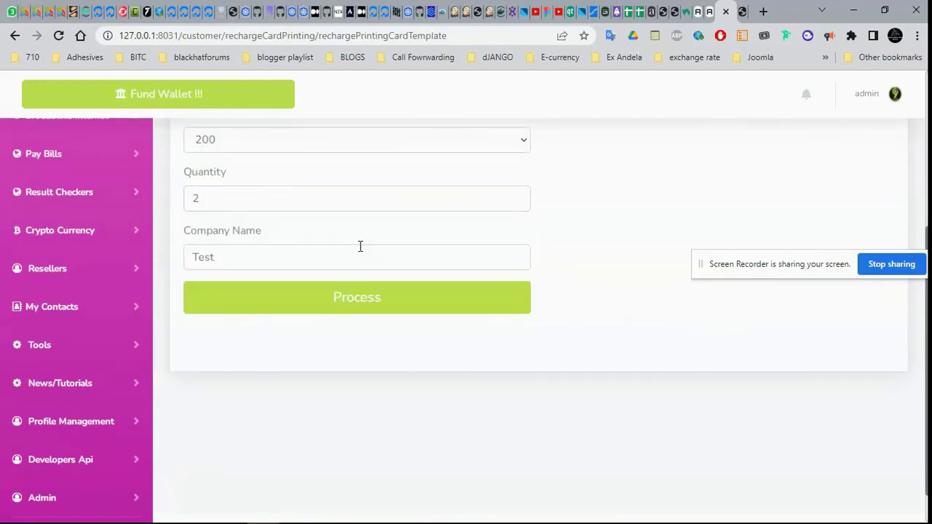
pyautogui.click(407, 298)
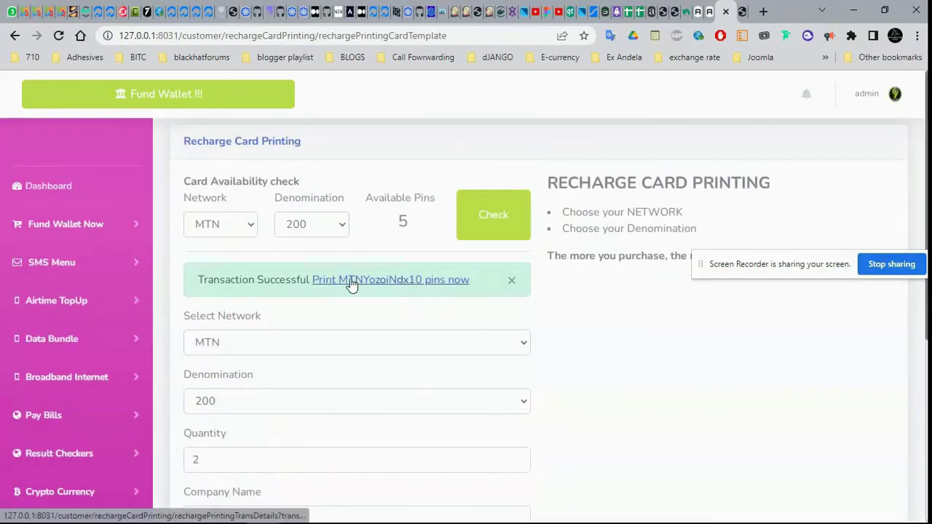
# Open the purchased MTN pins' print page in a separate browser tab and examine the pins on both cards.
pyautogui.rightClick(420, 286)
pyautogui.click(458, 293)
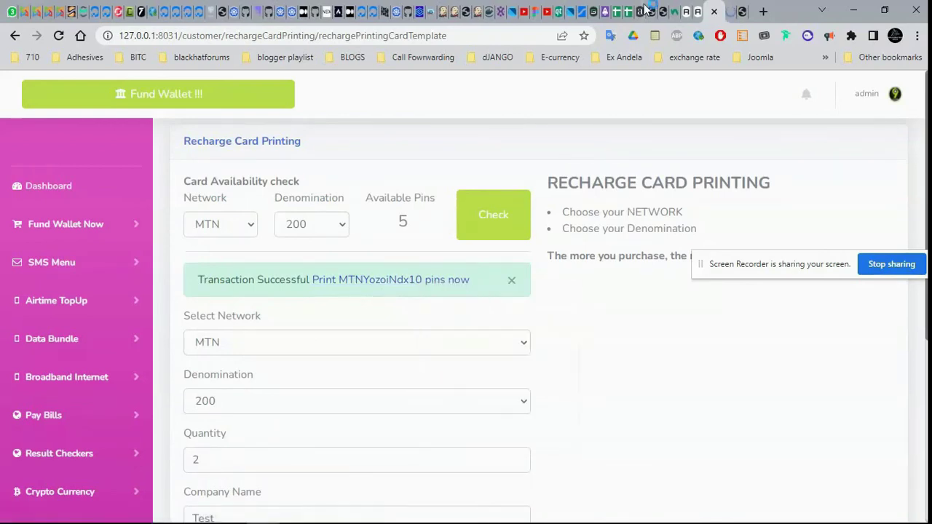
pyautogui.click(719, 10)
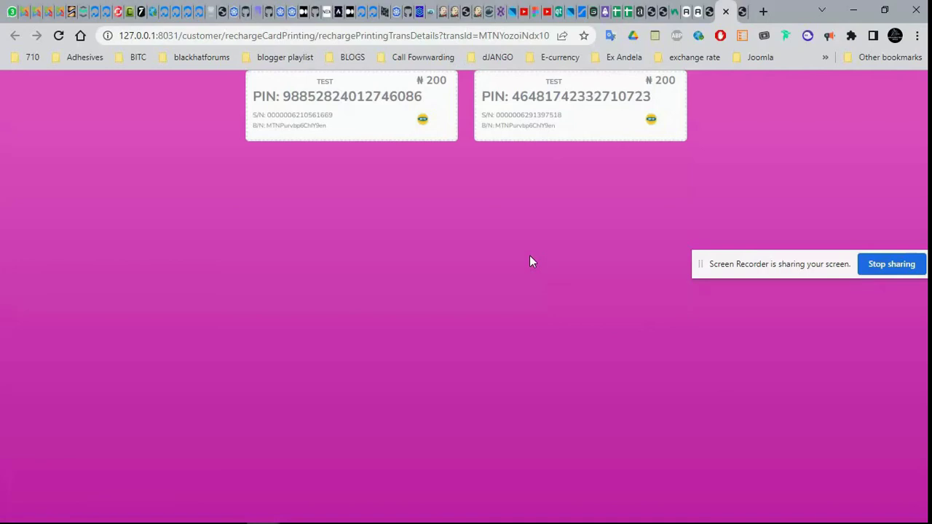
pyautogui.doubleClick(567, 95)
pyautogui.doubleClick(359, 97)
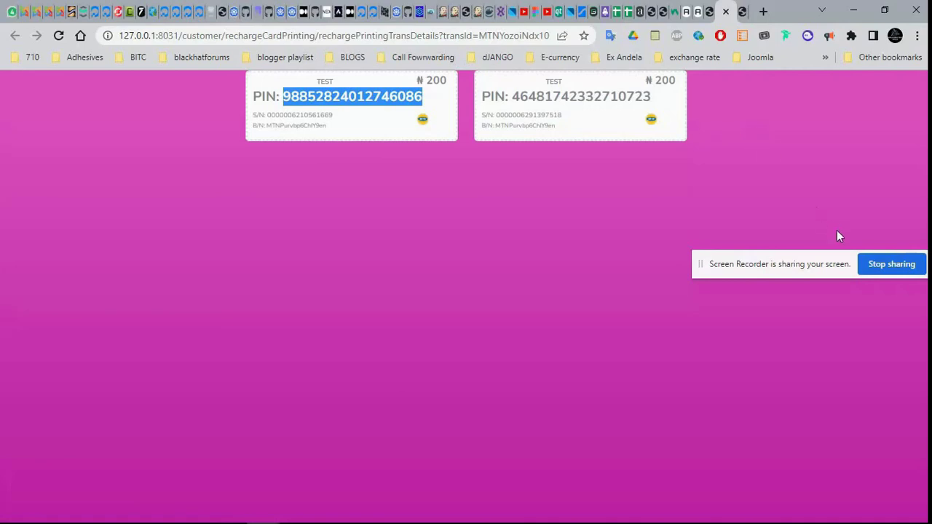
pyautogui.moveTo(834, 521)
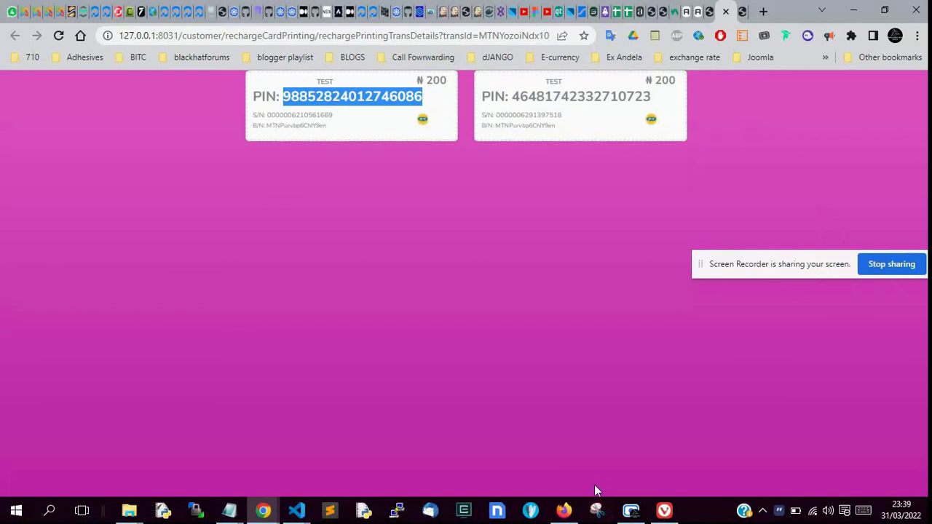
pyautogui.moveTo(631, 512)
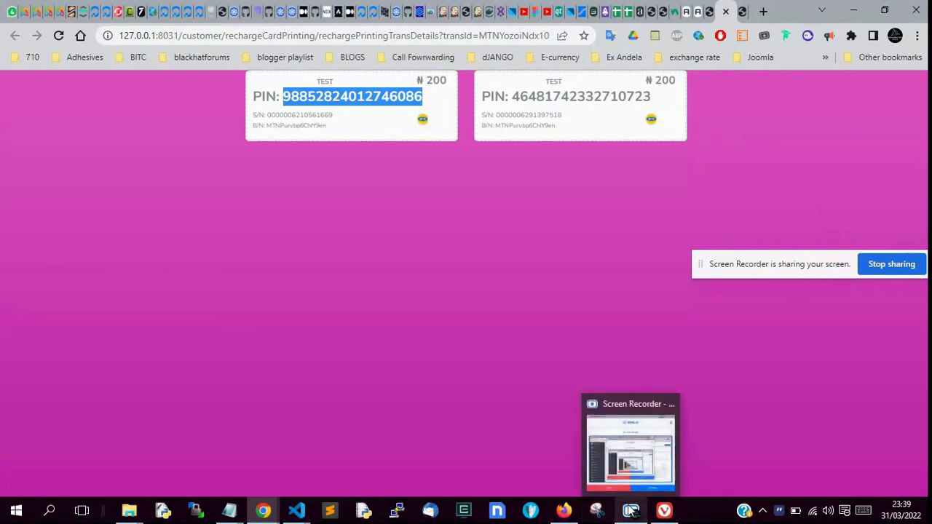